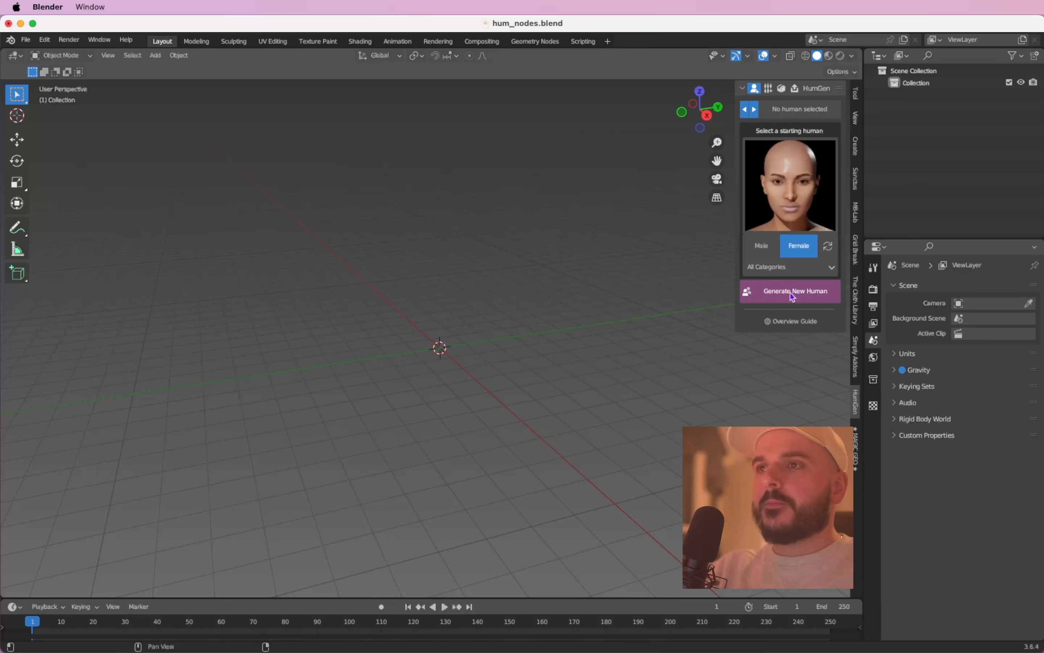
# Generate a new female human from the selected starting model and build a Rigify rig for its pose.
pyautogui.click(793, 296)
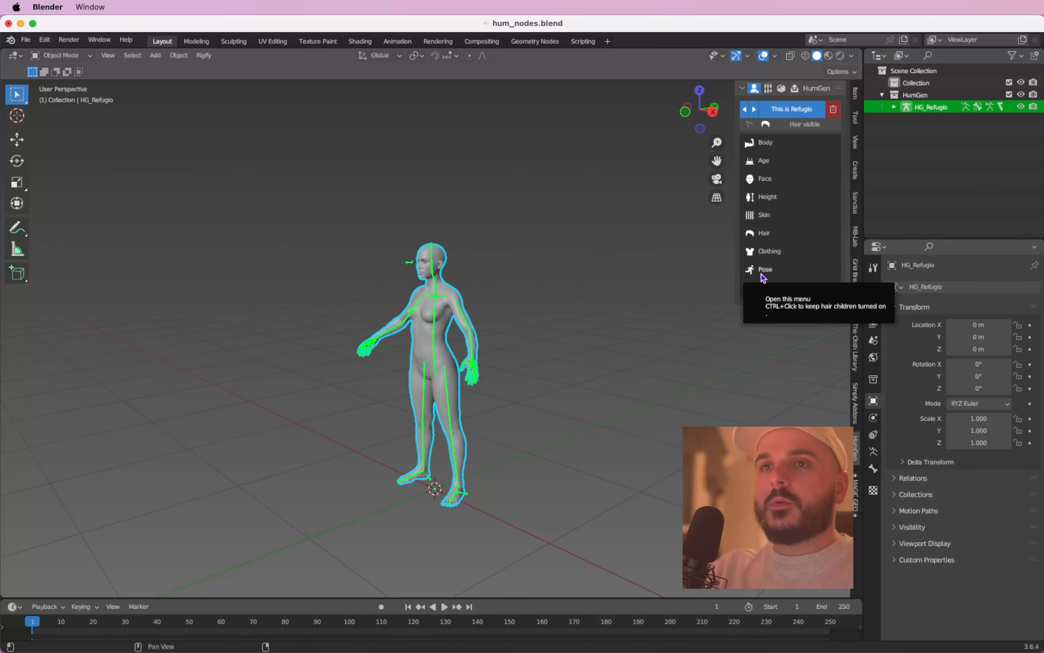
pyautogui.click(763, 272)
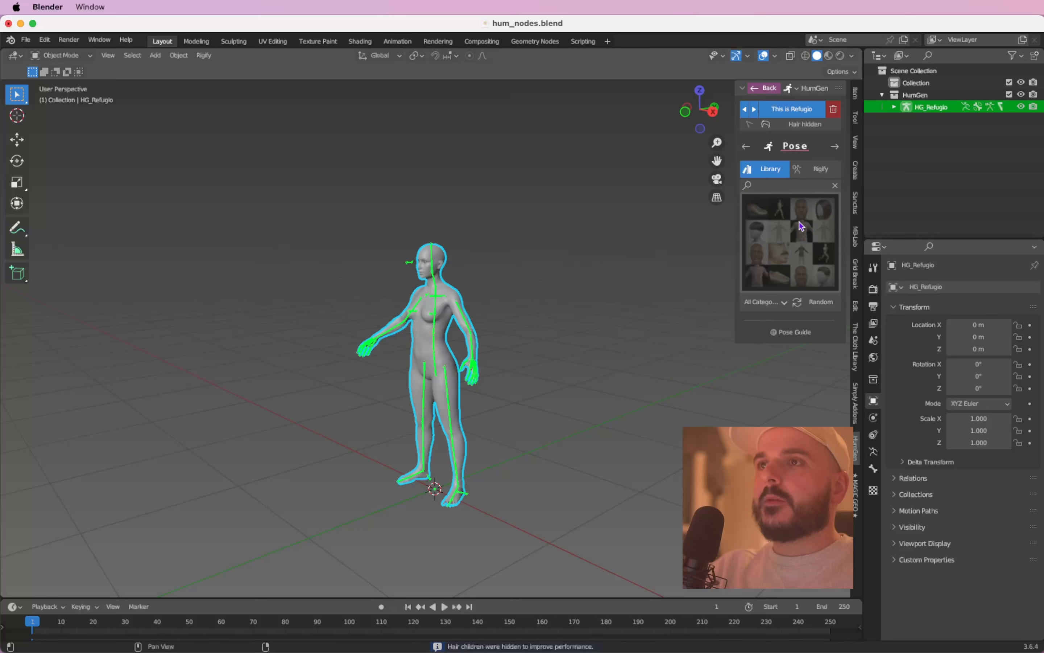
pyautogui.click(826, 172)
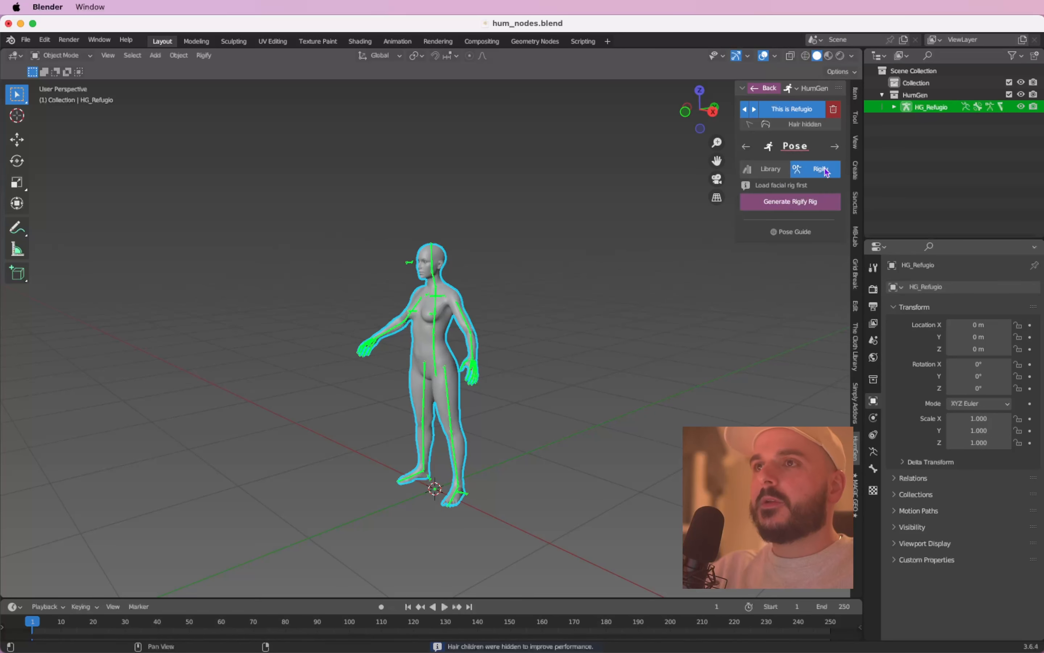
pyautogui.click(801, 203)
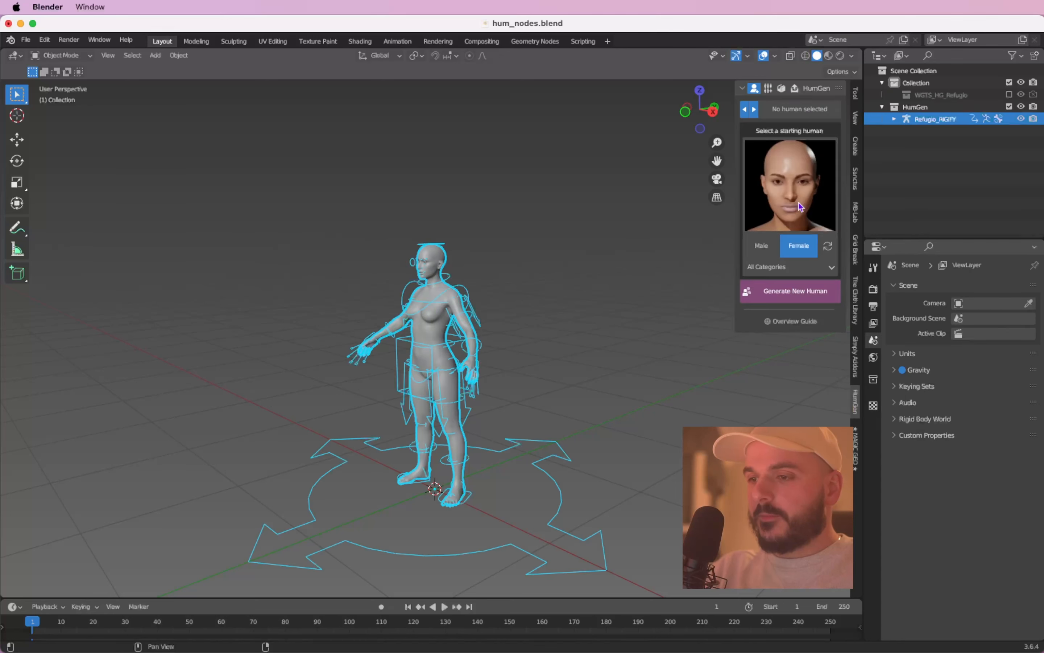
# Make the generated Rigify armature the active object and switch it to Pose Mode.
pyautogui.scroll(4, 449, 308)
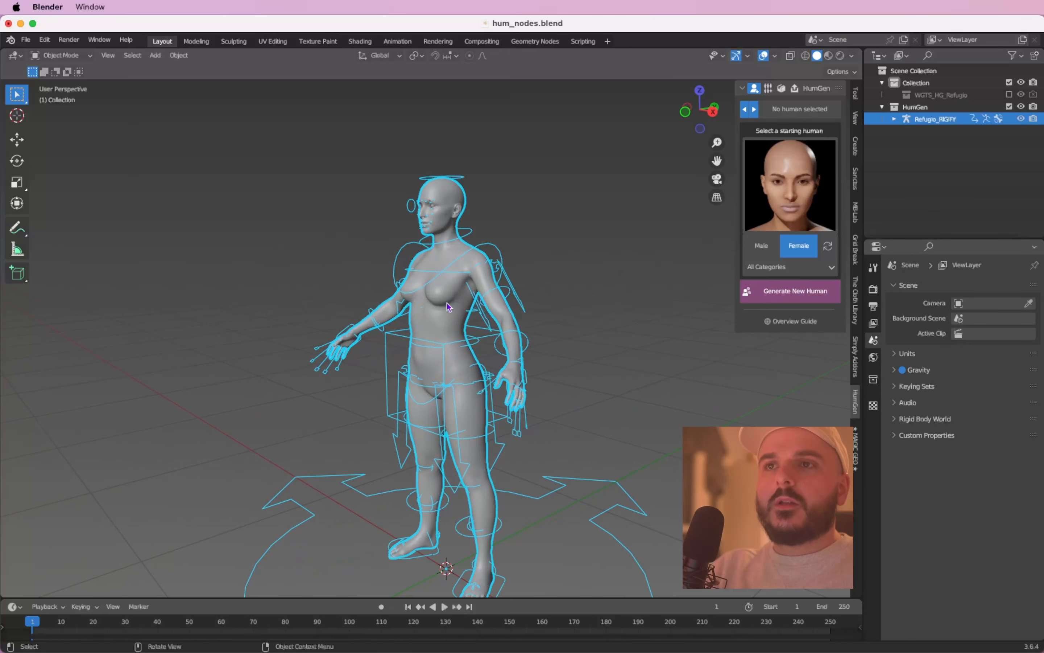
pyautogui.click(570, 272)
pyautogui.click(483, 249)
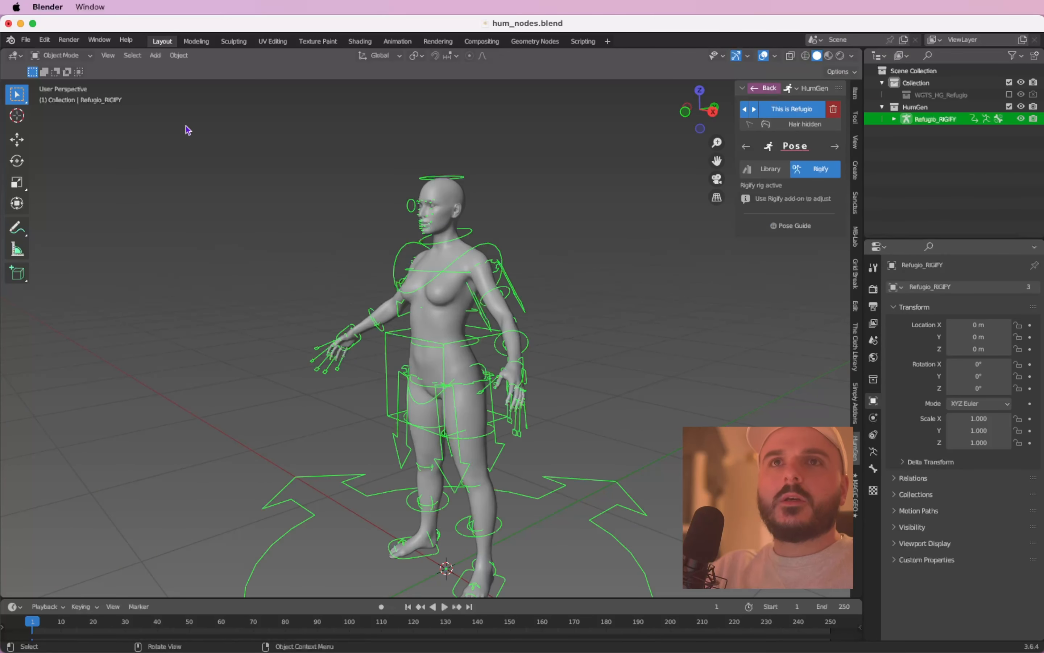
pyautogui.click(71, 61)
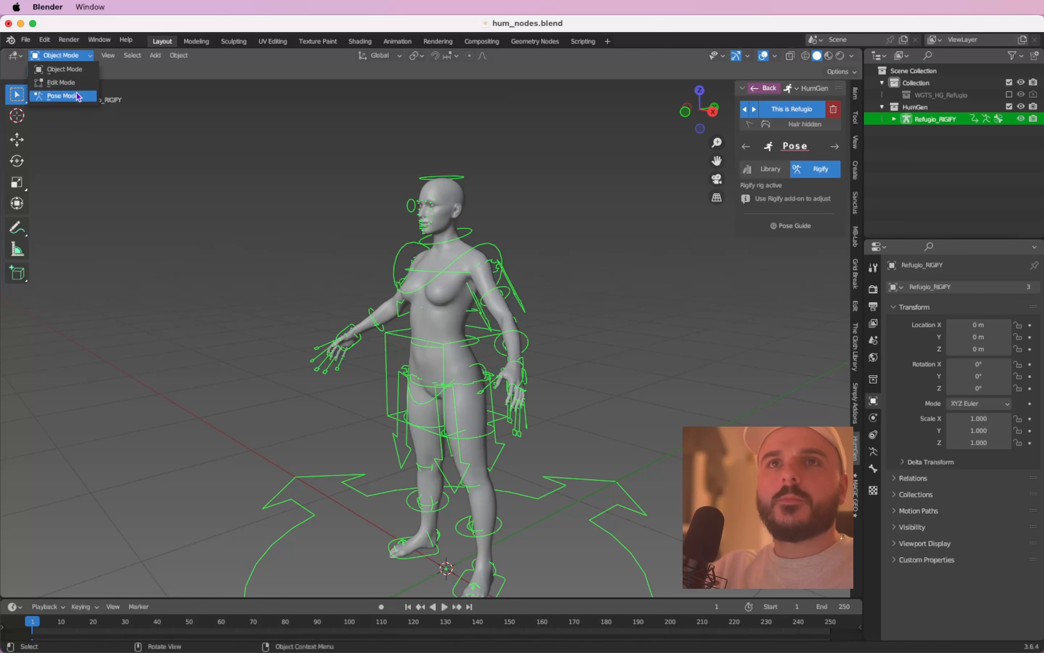
pyautogui.click(78, 95)
# Move the figure's left hand IK control about 0.29 m down and inward so the arm hangs near the hip.
pyautogui.hscroll(-8, 436, 285)
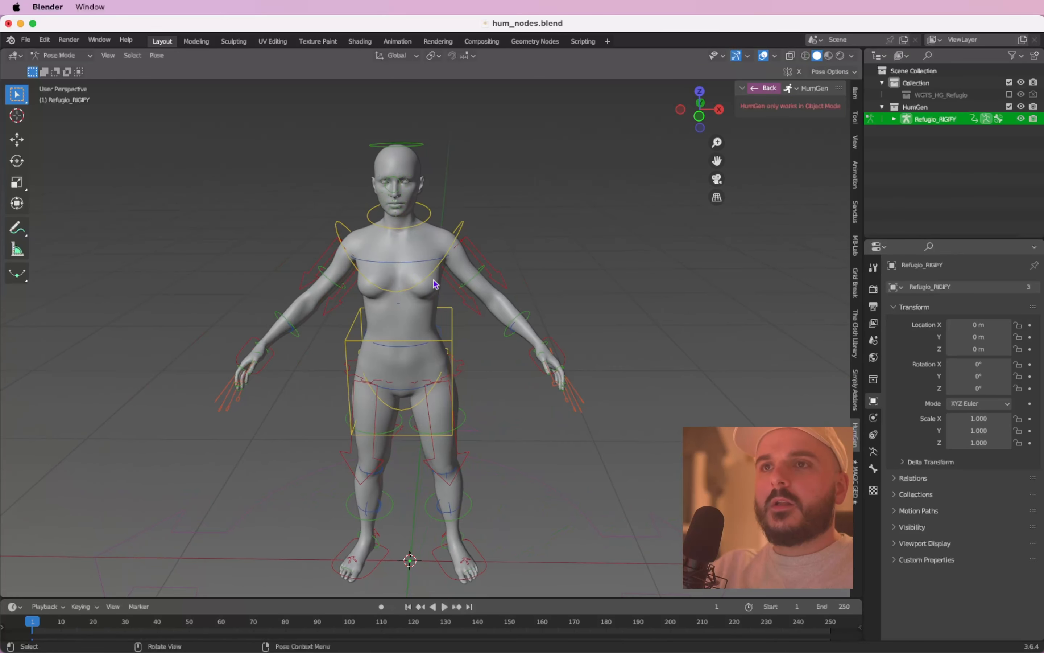
pyautogui.keyDown('shift'); pyautogui.scroll(-2, 436, 284); pyautogui.keyUp('shift')
pyautogui.keyDown('ctrl'); pyautogui.scroll(5, 436, 284); pyautogui.keyUp('ctrl')
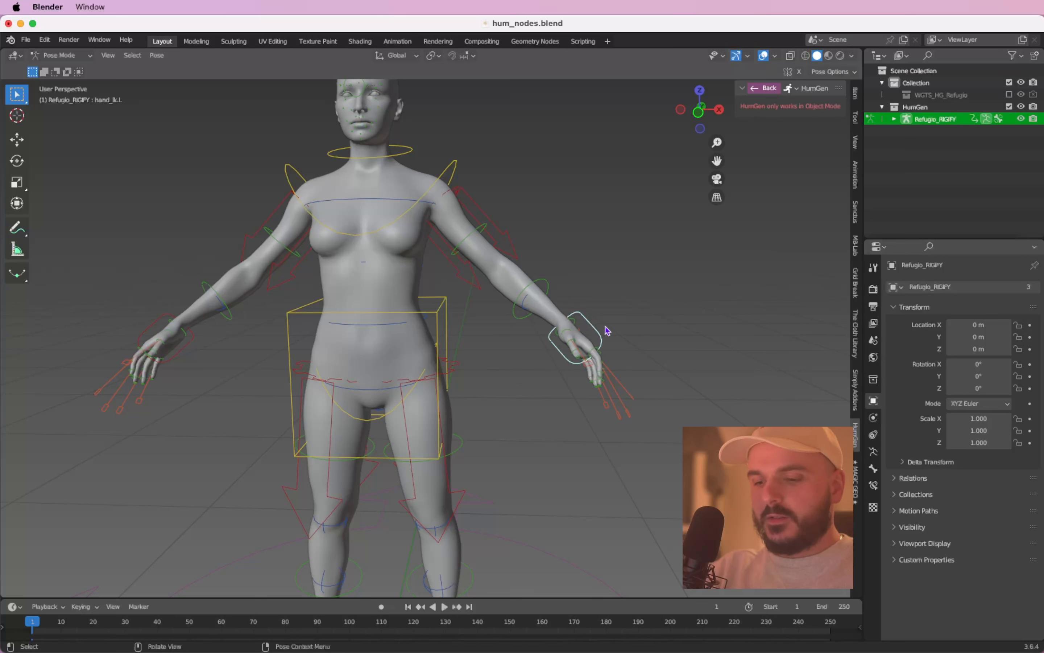
pyautogui.press('g')
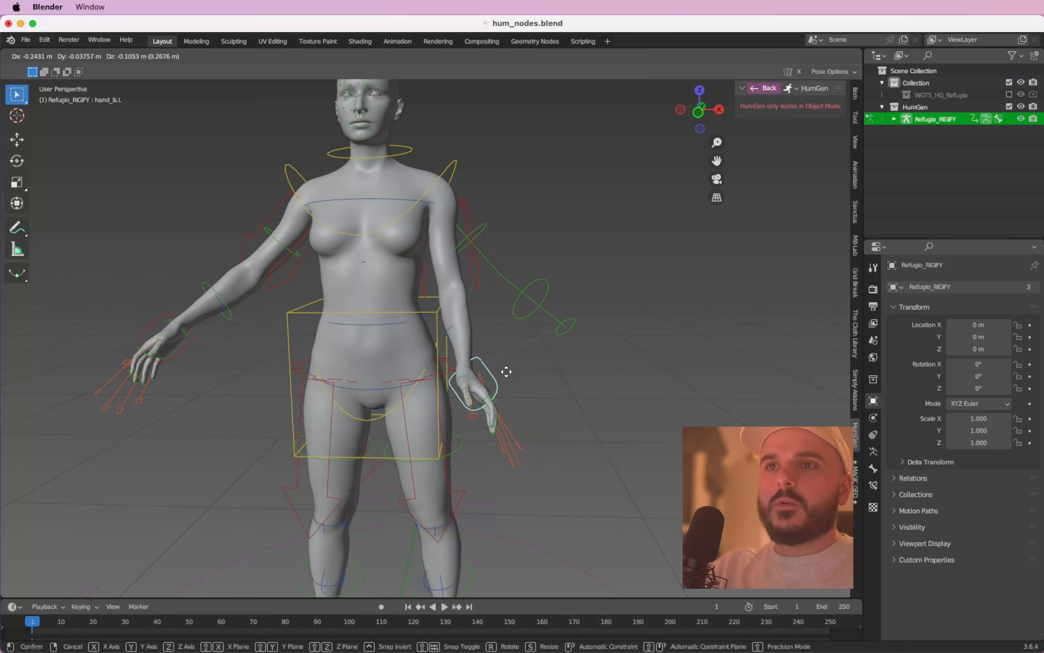
pyautogui.click(507, 371)
# Move the figure's right hand IK control about 0.26 m toward the hip and rotate it so the fingers point down.
pyautogui.click(151, 333)
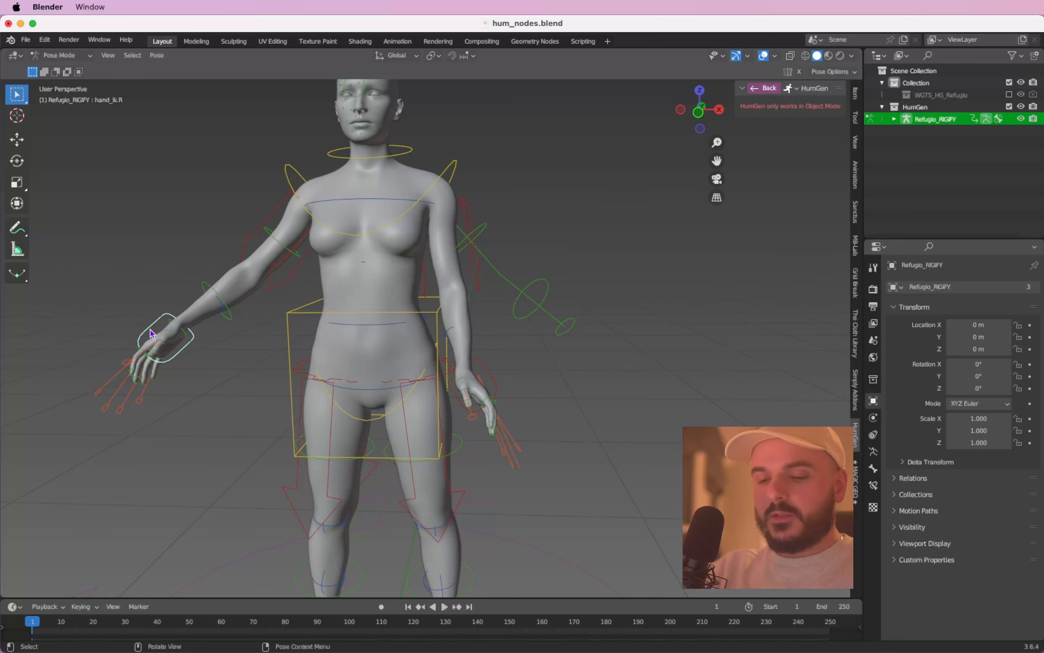
pyautogui.press('g')
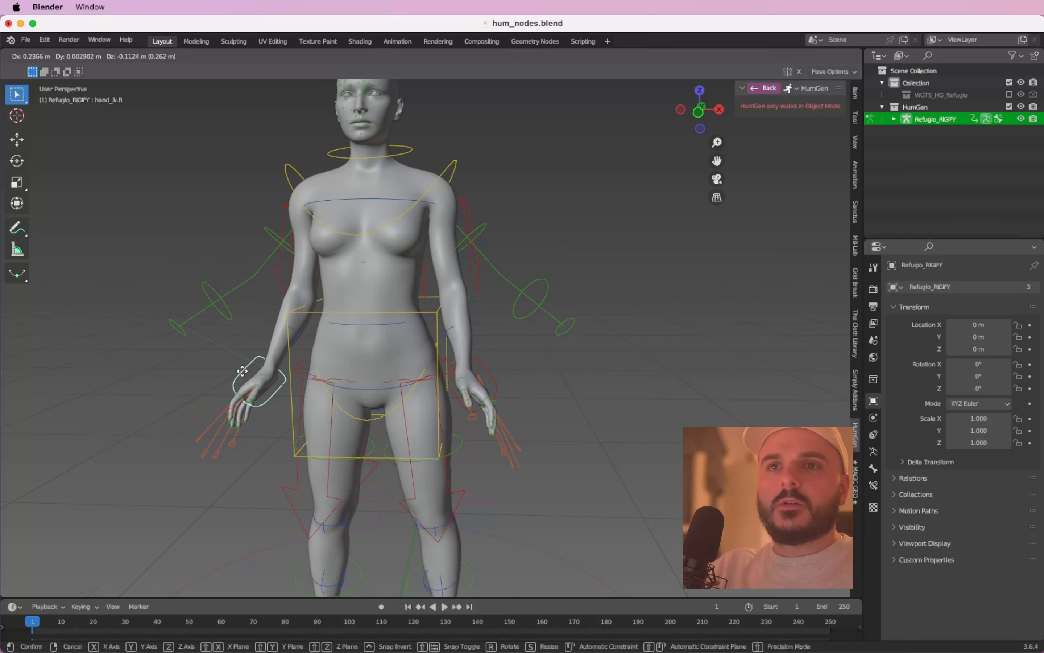
pyautogui.click(246, 376)
pyautogui.press('r')
pyautogui.click(304, 333)
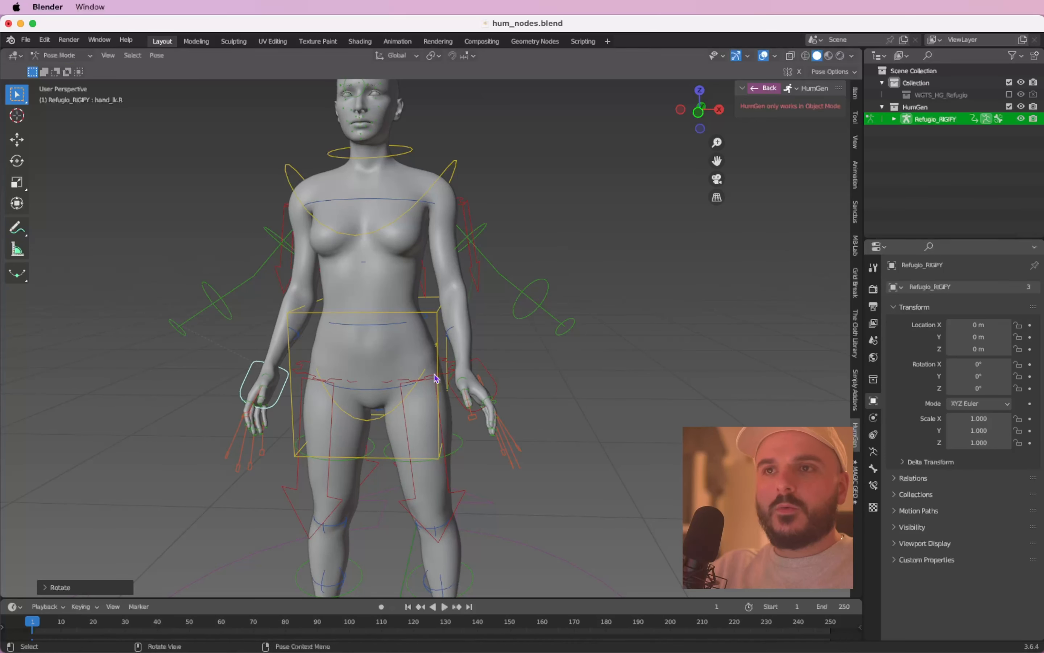
# Rotate the figure's left hand IK control about 20 degrees so the fingers point down.
pyautogui.click(489, 374)
pyautogui.press('r')
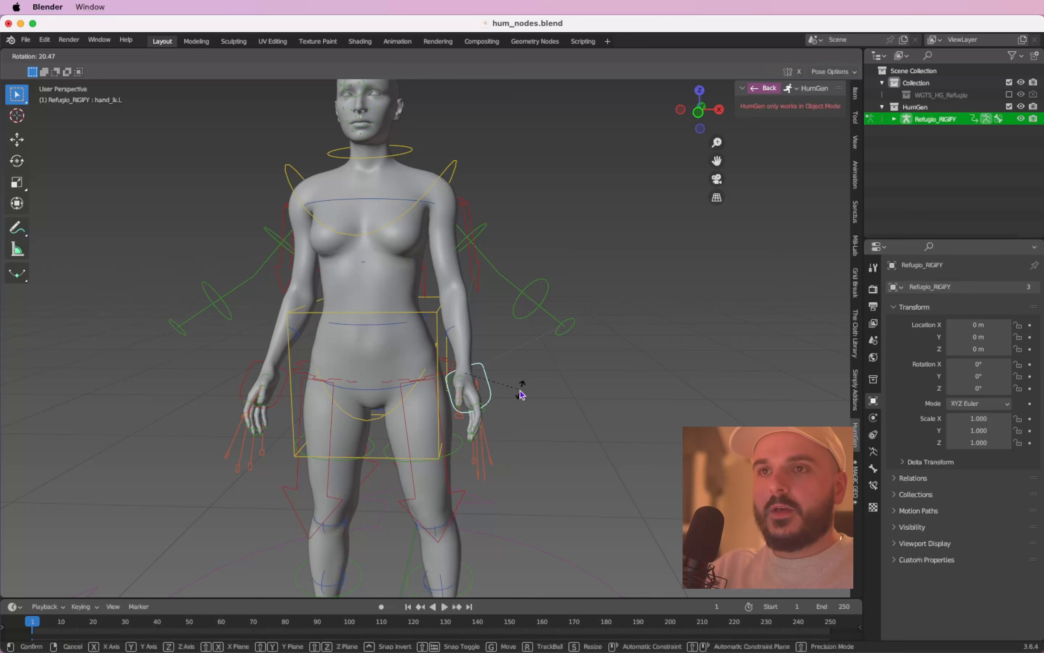
pyautogui.click(523, 395)
# Rotate the neck control freely with Trackball rotation to tilt the neck slightly.
pyautogui.hscroll(8, 511, 256)
pyautogui.keyDown('ctrl'); pyautogui.scroll(-4, 511, 256); pyautogui.keyUp('ctrl')
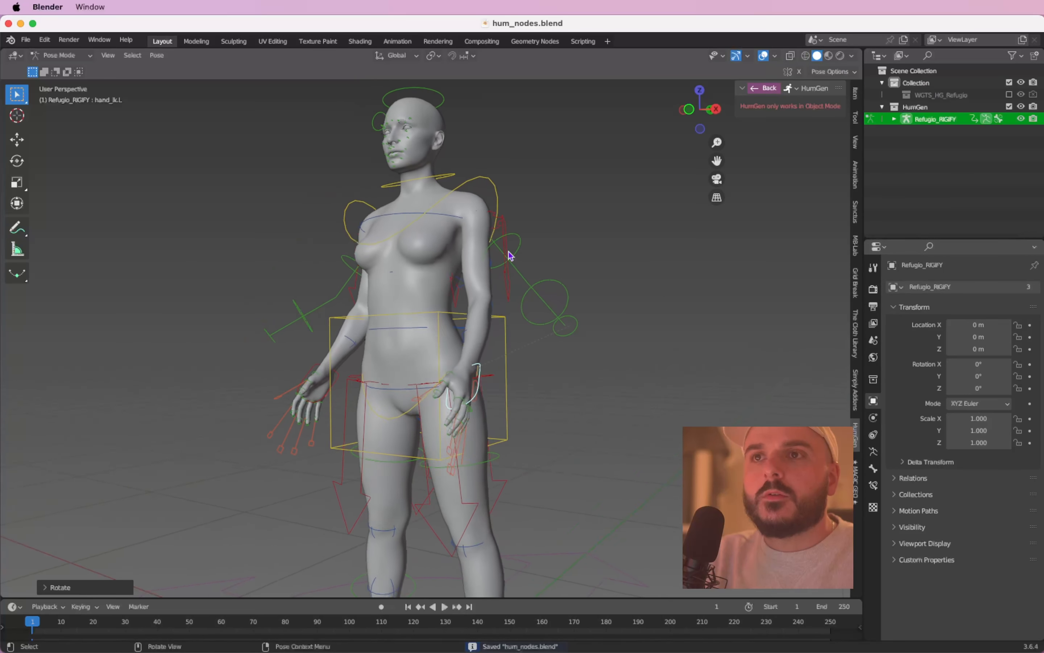
pyautogui.keyDown('shift'); pyautogui.hscroll(-2, 511, 256); pyautogui.keyUp('shift')
pyautogui.hscroll(4, 511, 256)
pyautogui.keyDown('shift'); pyautogui.hscroll(-2, 511, 256); pyautogui.keyUp('shift')
pyautogui.keyDown('shift'); pyautogui.scroll(1, 511, 256); pyautogui.keyUp('shift')
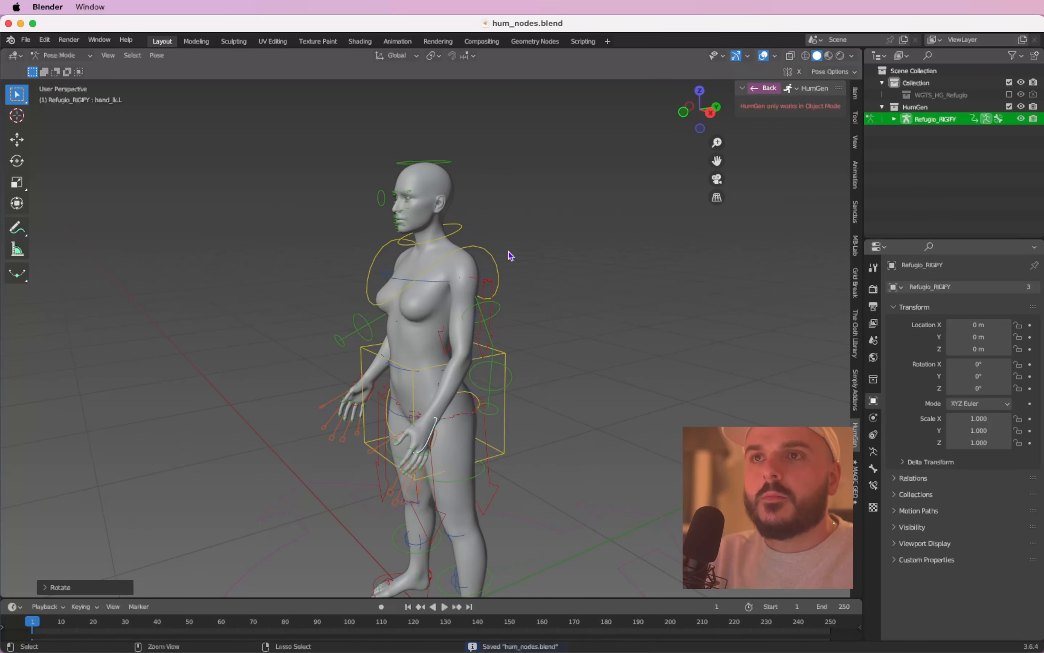
pyautogui.keyDown('ctrl'); pyautogui.scroll(3, 511, 256); pyautogui.keyUp('ctrl')
pyautogui.click(468, 192)
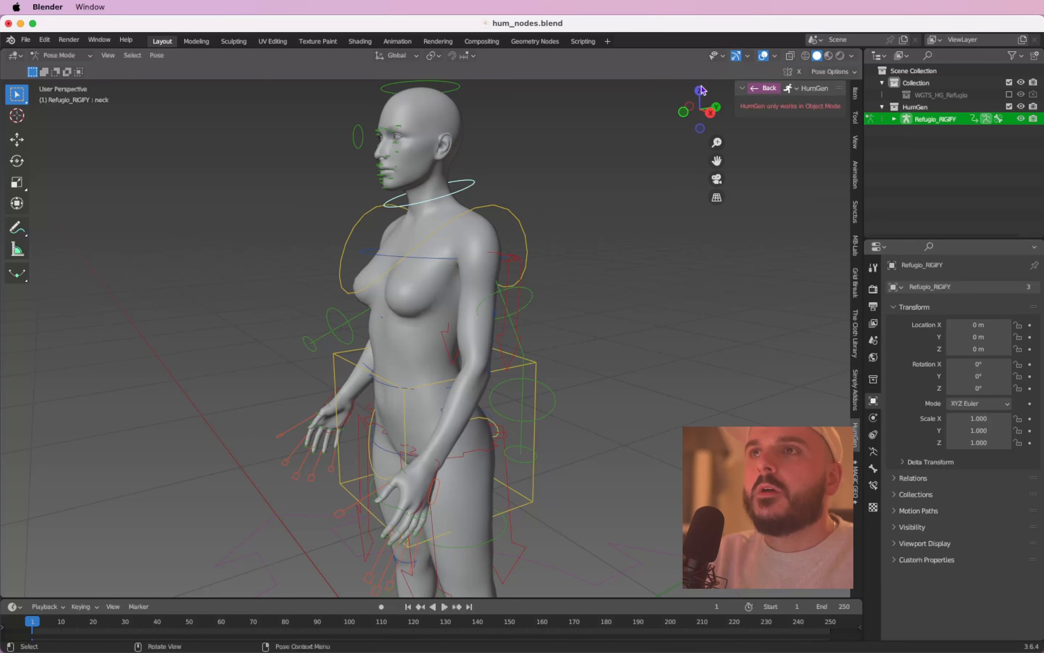
pyautogui.hscroll(-6, 551, 161)
pyautogui.scroll(2, 551, 169)
pyautogui.press('r')
pyautogui.press('r')
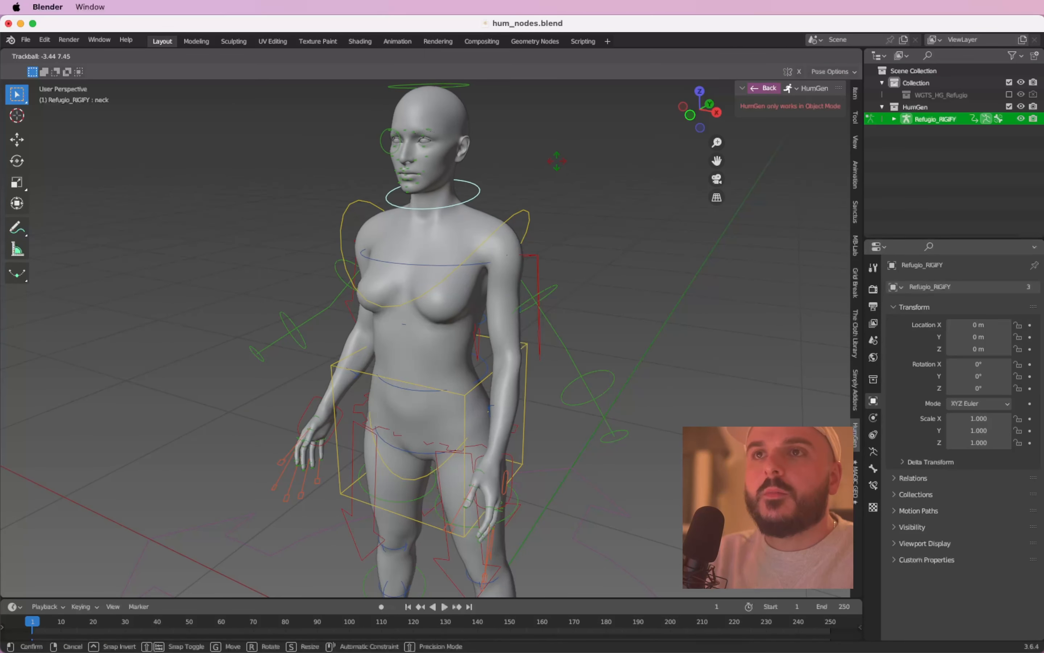
pyautogui.click(543, 169)
# Tilt the head control about 10 degrees, and turn the head to one side in the top view.
pyautogui.scroll(5, 459, 136)
pyautogui.keyDown('shift'); pyautogui.scroll(2, 458, 137); pyautogui.keyUp('shift')
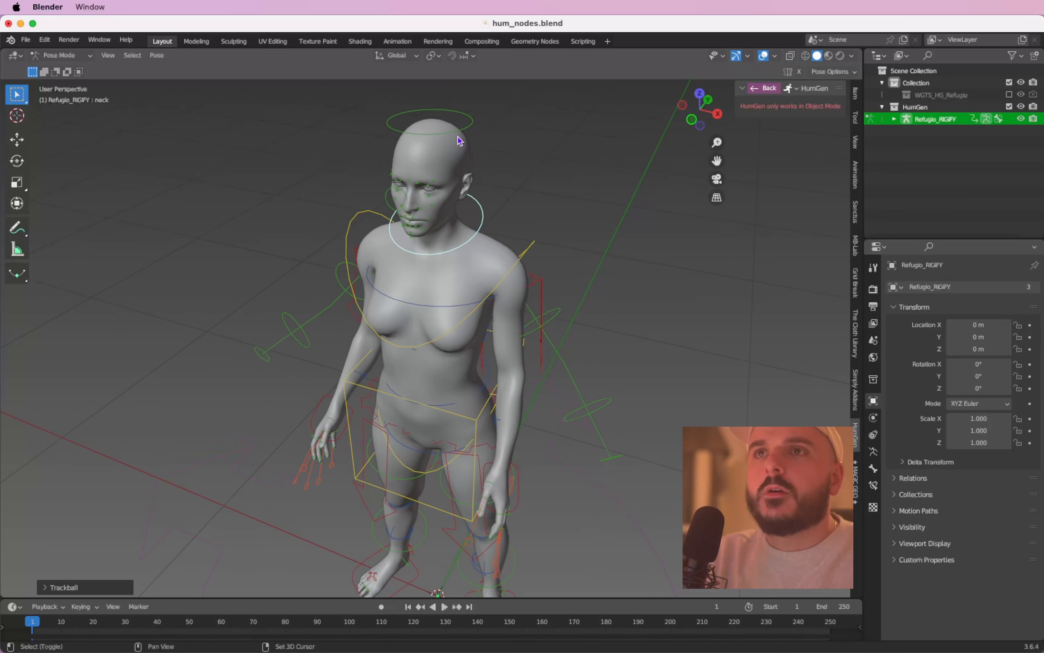
pyautogui.keyDown('shift'); pyautogui.scroll(2, 460, 141); pyautogui.keyUp('shift')
pyautogui.click(506, 151)
pyautogui.press('r')
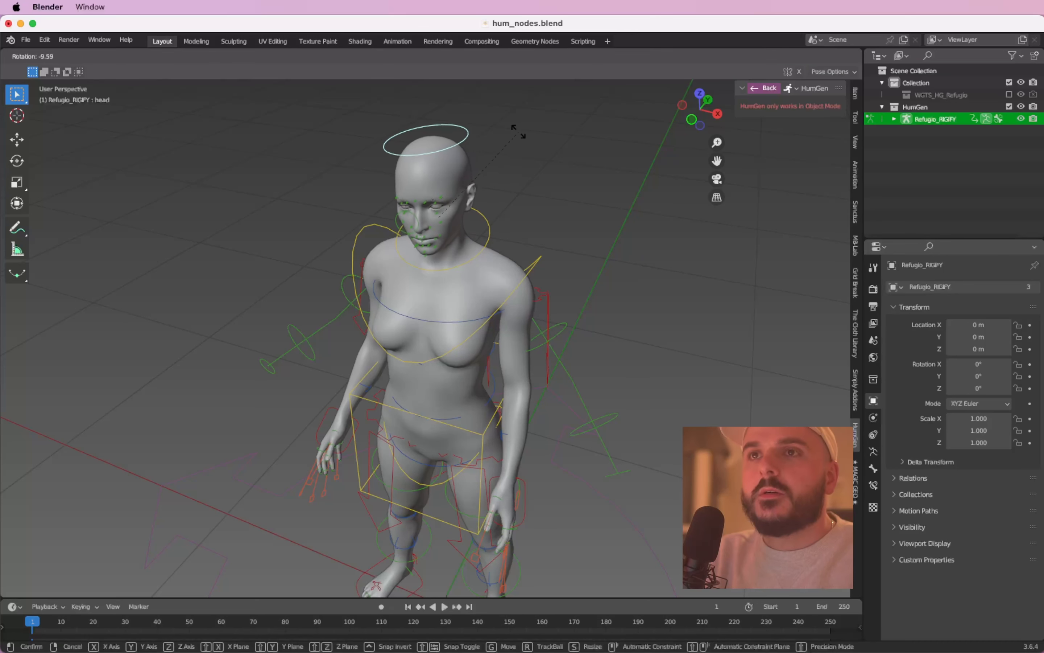
pyautogui.click(515, 137)
pyautogui.press('KP_7')
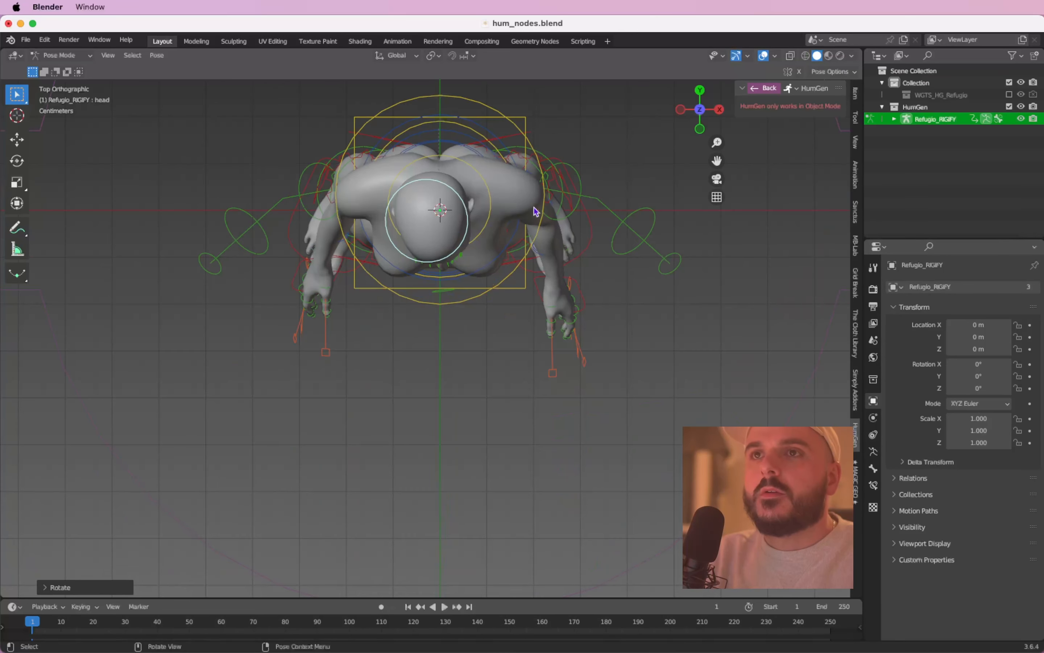
pyautogui.press('r')
pyautogui.click(513, 187)
# Twist the torso by rotating the chest control about 22 degrees with Trackball rotation.
pyautogui.scroll(-10, 513, 187)
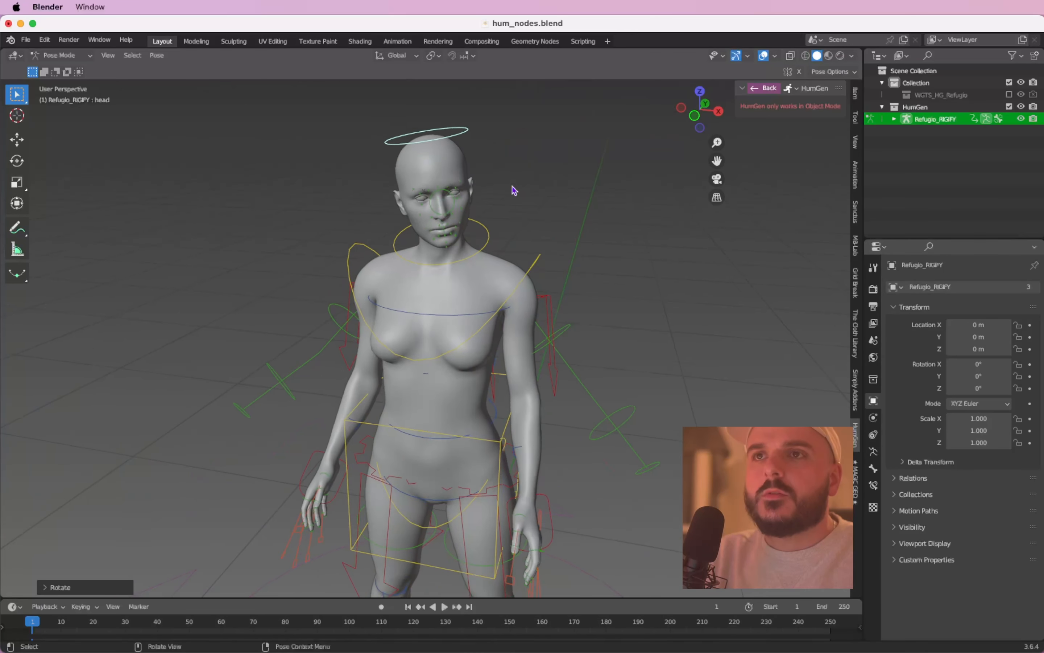
pyautogui.hscroll(10, 512, 187)
pyautogui.press('r')
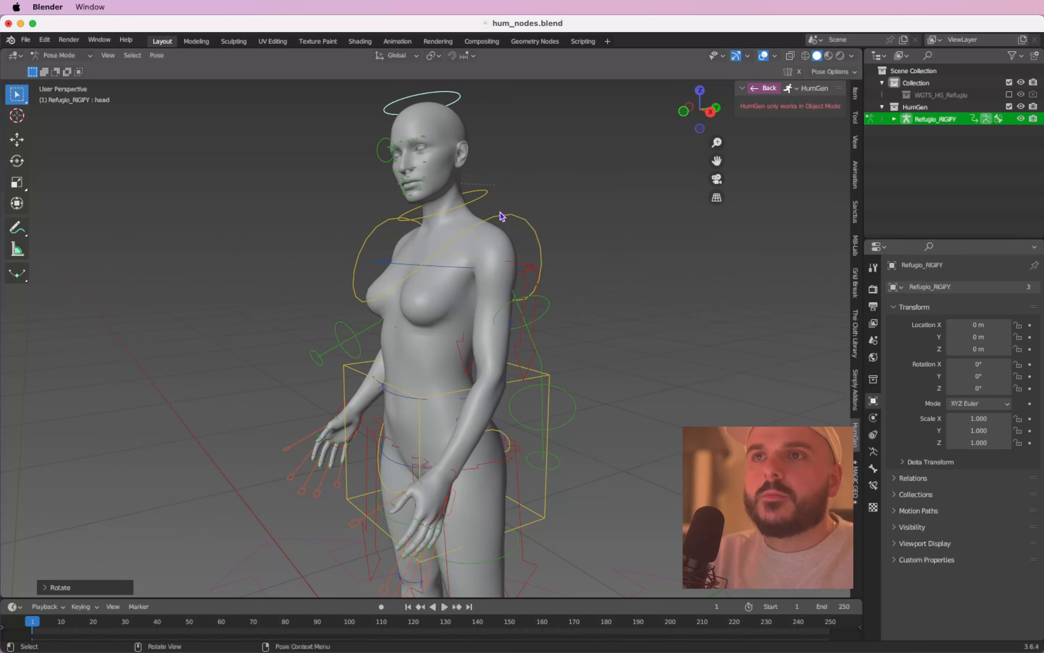
pyautogui.click(501, 216)
pyautogui.press('r')
pyautogui.press('r')
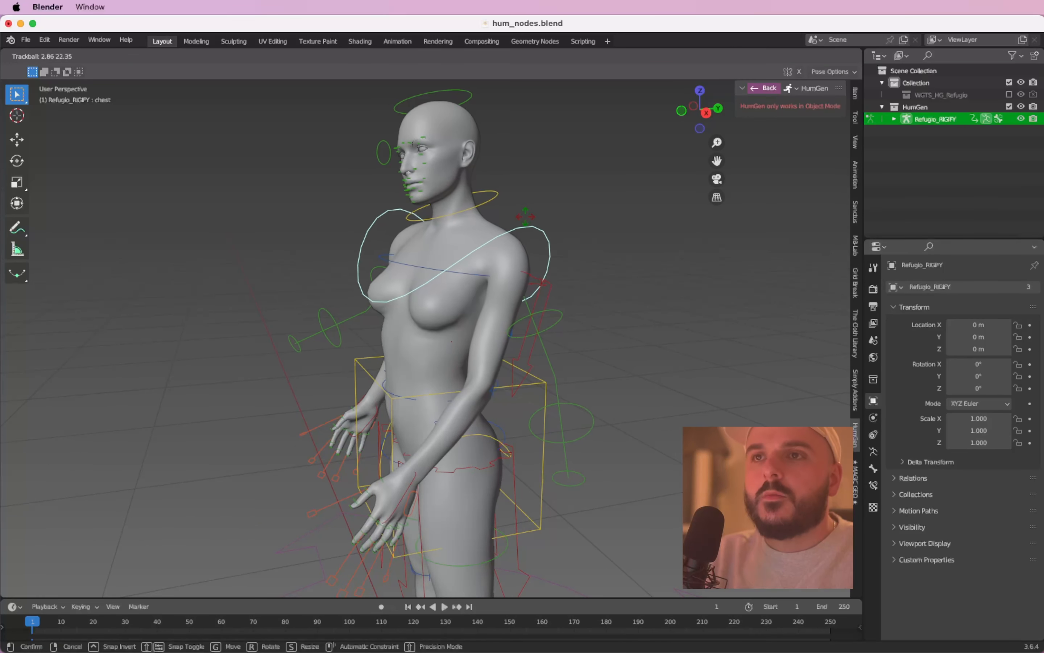
pyautogui.click(529, 220)
# Rotate the upper spine control across the chest, spine_fk.003, with Trackball rotation to refine the upper-body twist.
pyautogui.hscroll(-10, 531, 222)
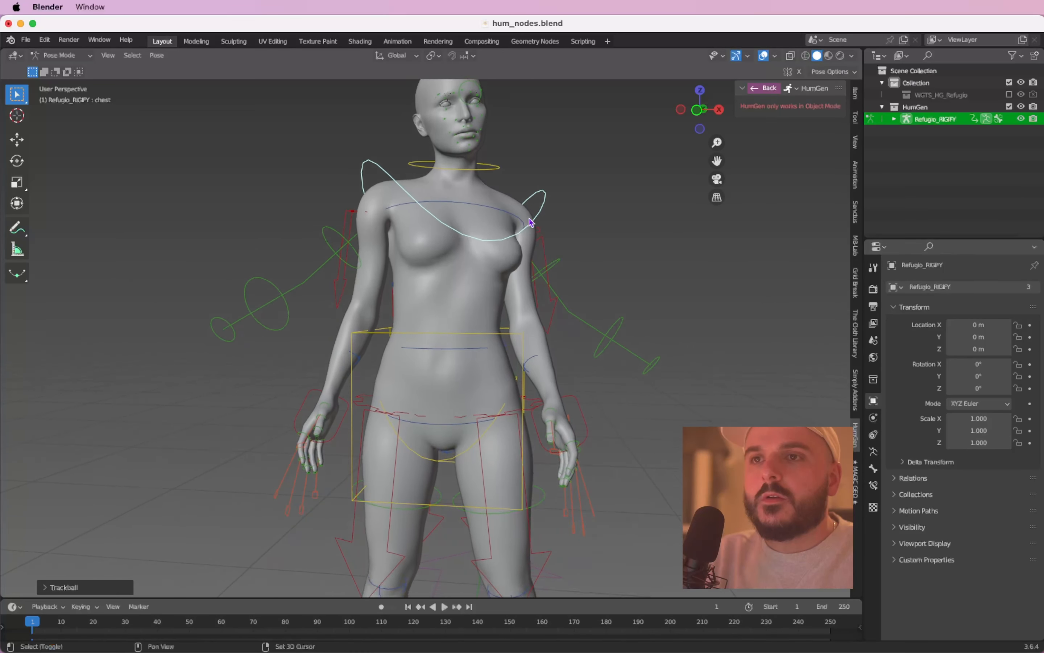
pyautogui.keyDown('shift'); pyautogui.scroll(-5, 531, 223); pyautogui.keyUp('shift')
pyautogui.keyDown('ctrl'); pyautogui.scroll(-10, 531, 222); pyautogui.keyUp('ctrl')
pyautogui.hscroll(3, 531, 222)
pyautogui.keyDown('ctrl'); pyautogui.scroll(10, 530, 222); pyautogui.keyUp('ctrl')
pyautogui.keyDown('shift'); pyautogui.scroll(2, 531, 223); pyautogui.keyUp('shift')
pyautogui.keyDown('ctrl'); pyautogui.scroll(-4, 531, 223); pyautogui.keyUp('ctrl')
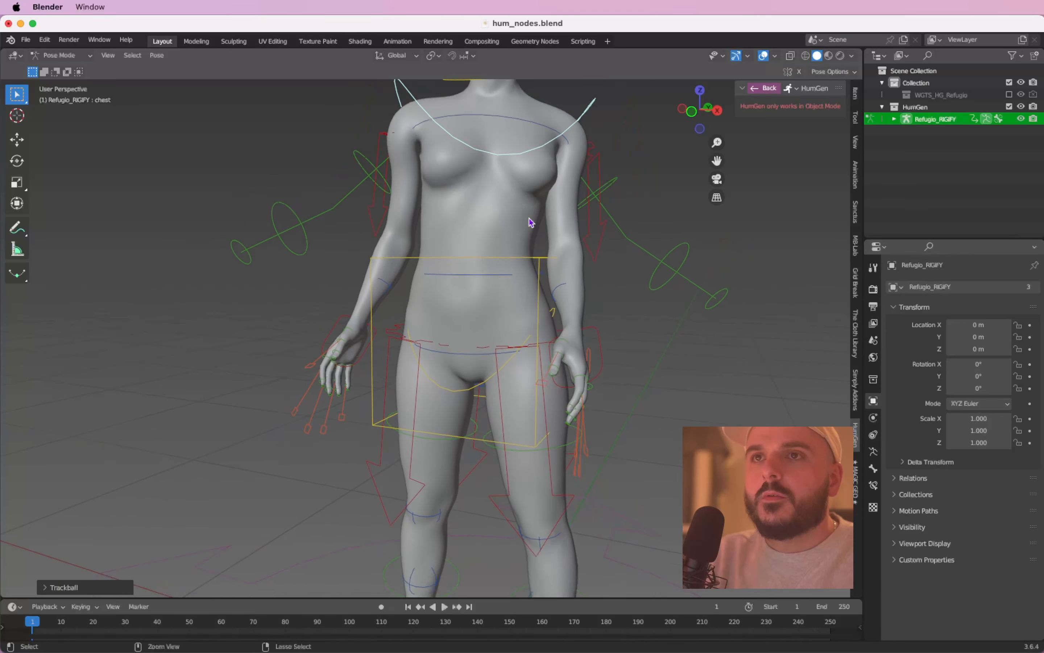
pyautogui.keyDown('ctrl'); pyautogui.scroll(-3, 531, 222); pyautogui.keyUp('ctrl')
pyautogui.keyDown('shift'); pyautogui.scroll(3, 531, 223); pyautogui.keyUp('shift')
pyautogui.hscroll(-4, 531, 223)
pyautogui.click(481, 175)
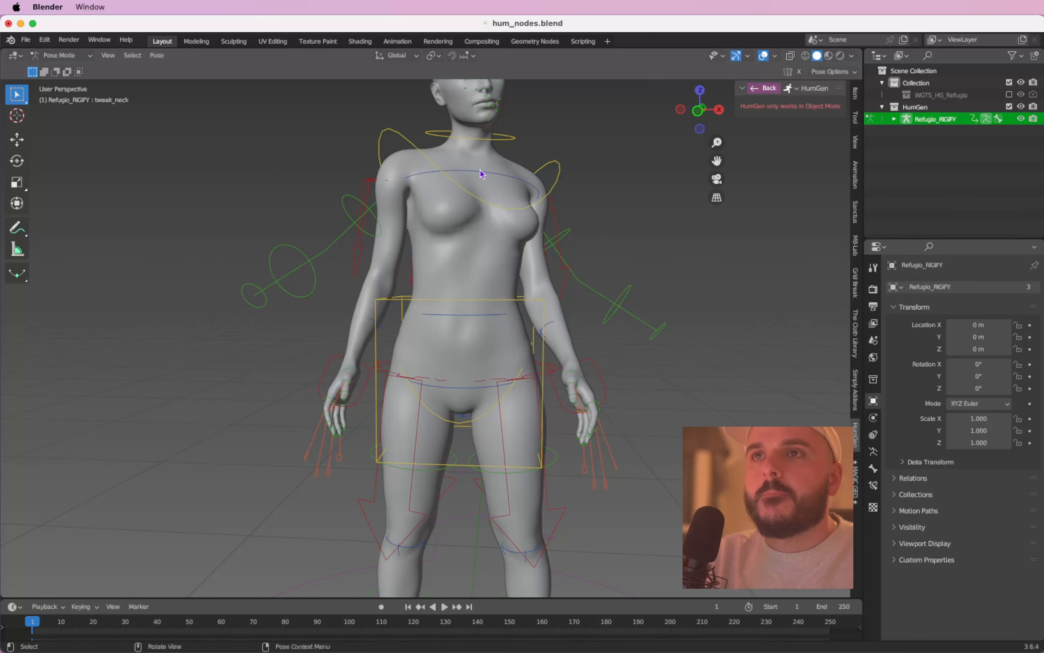
pyautogui.press('r')
pyautogui.press('r')
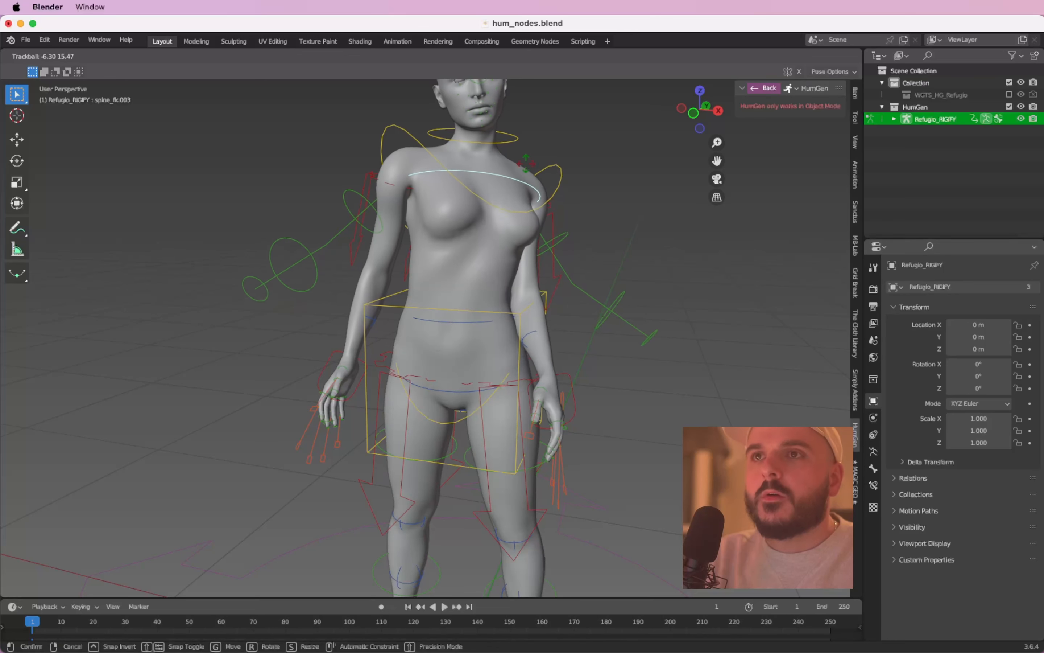
pyautogui.click(527, 178)
# Examine the posed figure from the front and side, both at full body and close up.
pyautogui.scroll(-5, 529, 180)
pyautogui.keyDown('shift'); pyautogui.scroll(3, 528, 179); pyautogui.keyUp('shift')
pyautogui.hscroll(5, 528, 179)
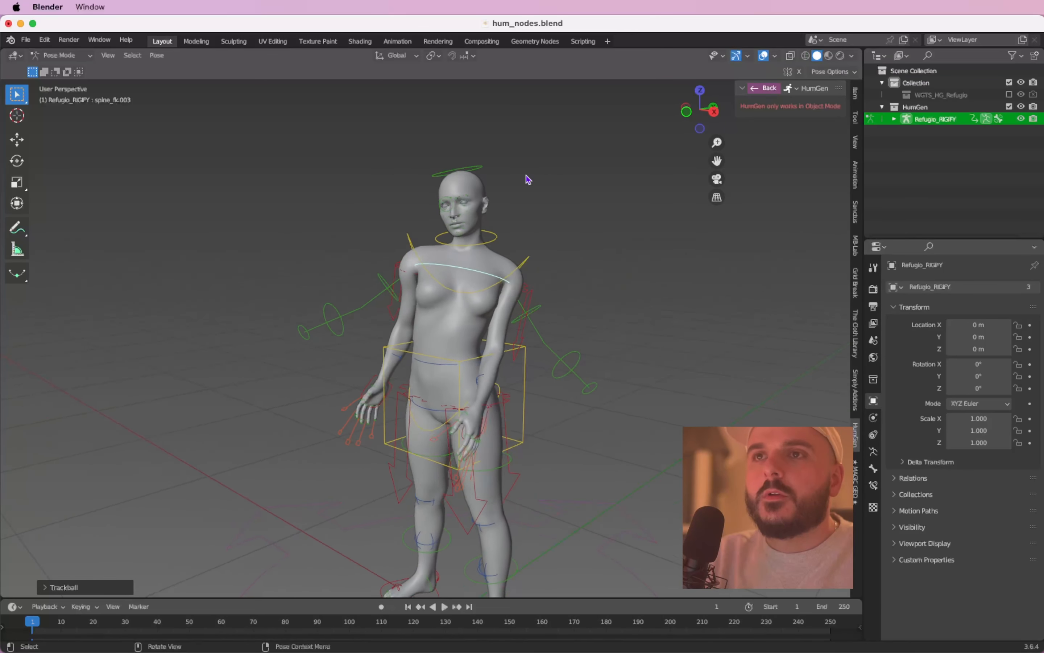
pyautogui.hscroll(6, 528, 180)
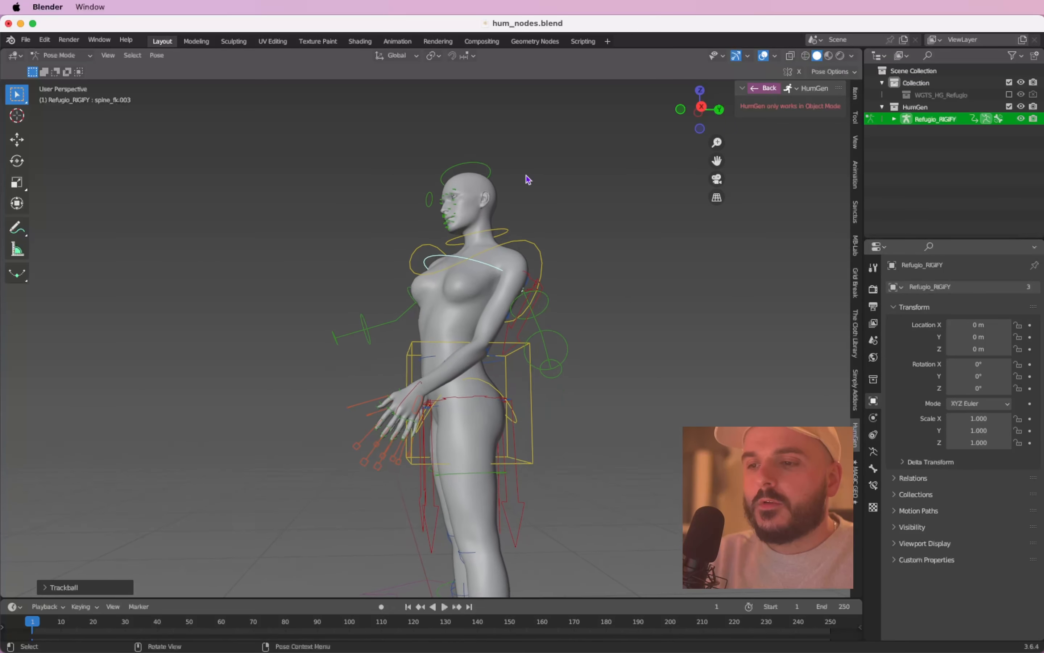
pyautogui.keyDown('ctrl'); pyautogui.scroll(5, 528, 180); pyautogui.keyUp('ctrl')
pyautogui.keyDown('shift'); pyautogui.scroll(-2, 529, 179); pyautogui.keyUp('shift')
pyautogui.keyDown('ctrl'); pyautogui.scroll(-7, 529, 179); pyautogui.keyUp('ctrl')
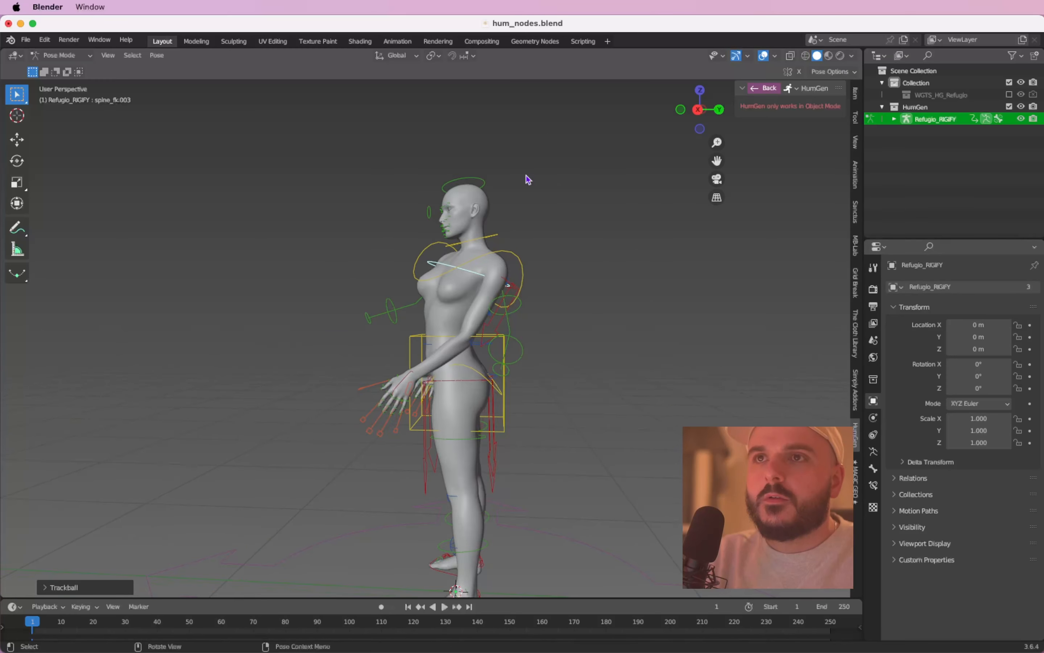
pyautogui.hscroll(-2, 529, 180)
pyautogui.keyDown('ctrl'); pyautogui.scroll(5, 528, 179); pyautogui.keyUp('ctrl')
pyautogui.keyDown('shift'); pyautogui.scroll(3, 528, 179); pyautogui.keyUp('shift')
pyautogui.keyDown('ctrl'); pyautogui.scroll(-2, 529, 180); pyautogui.keyUp('ctrl')
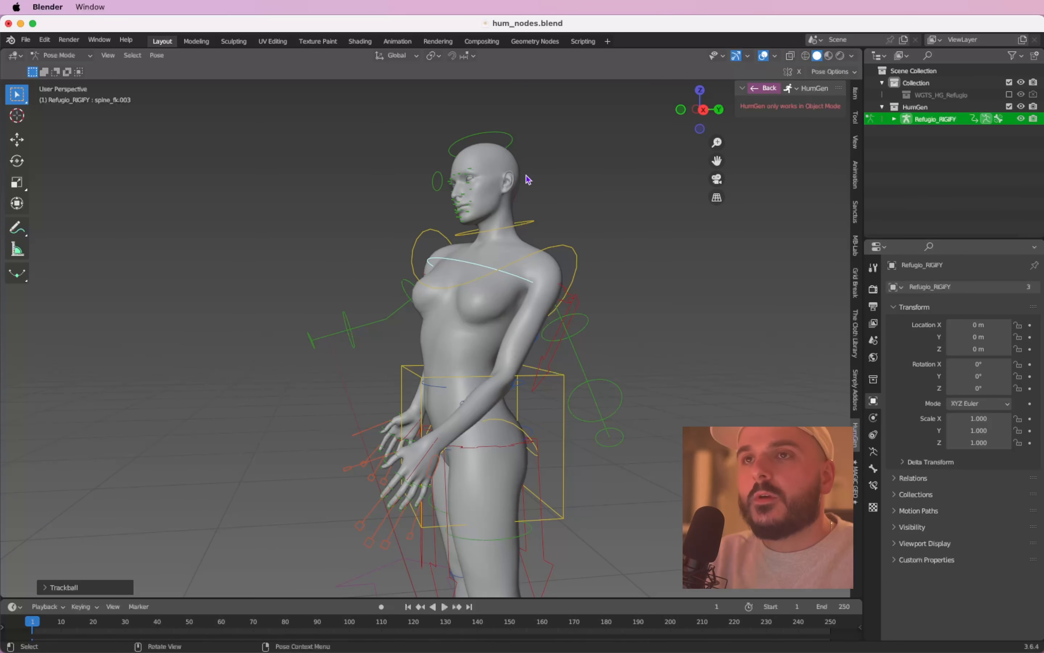
pyautogui.keyDown('shift'); pyautogui.hscroll(2, 528, 179); pyautogui.keyUp('shift')
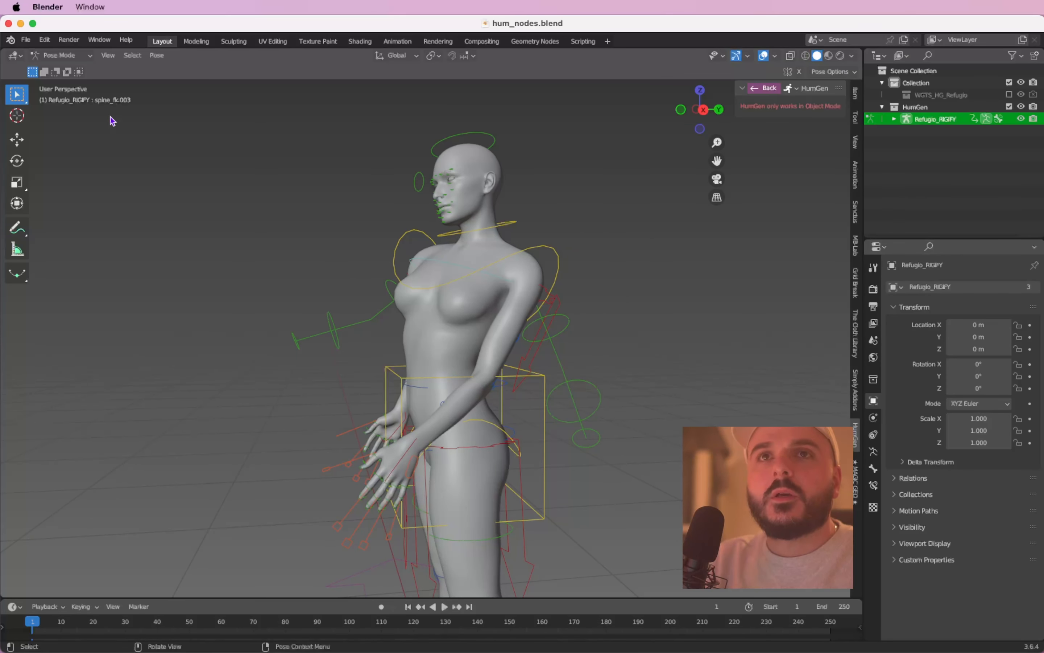
# Return the rig to Object Mode and select the human's body mesh.
pyautogui.click(74, 60)
pyautogui.click(65, 69)
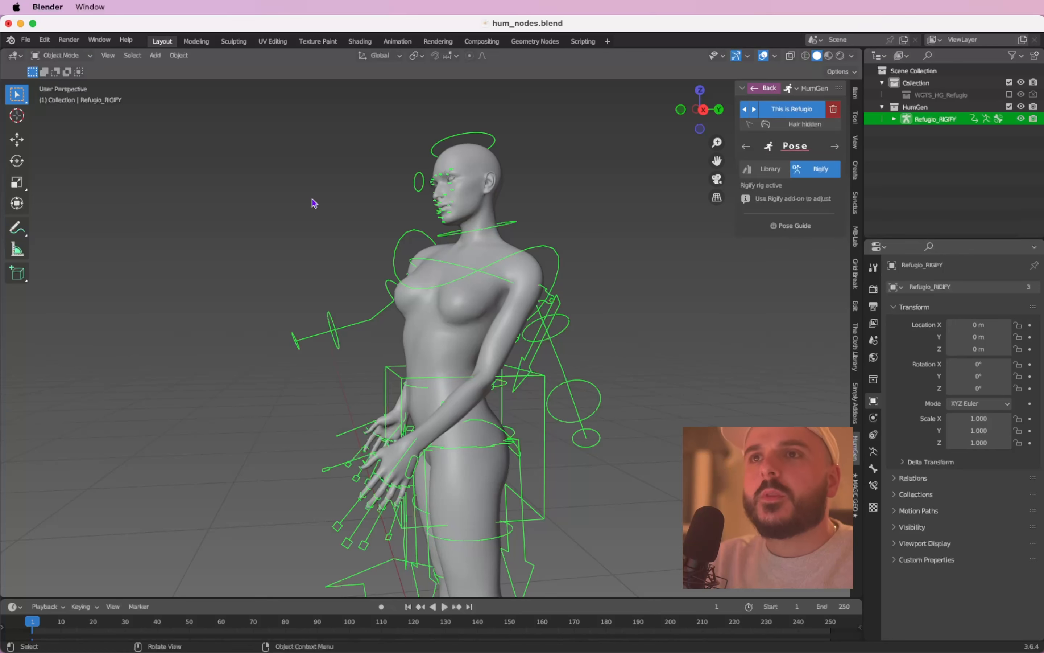
pyautogui.keyDown('ctrl'); pyautogui.scroll(-3, 380, 256); pyautogui.keyUp('ctrl')
pyautogui.click(453, 223)
pyautogui.hscroll(-3, 454, 223)
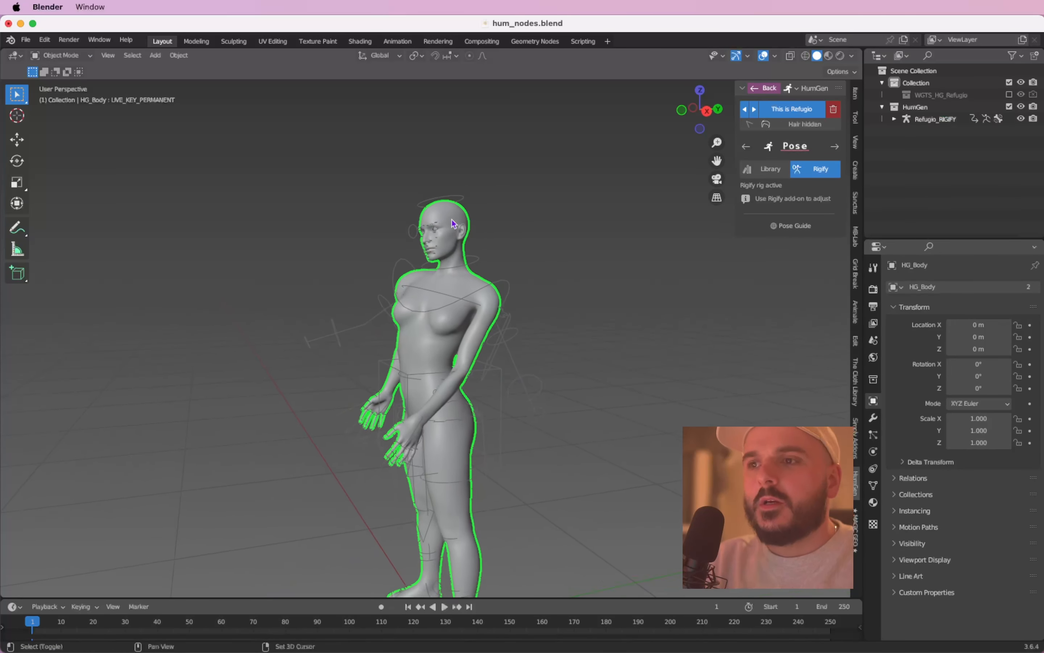
# Duplicate the human's body mesh in place, leaving the copy at the original's location.
pyautogui.keyDown('shift'); pyautogui.scroll(2, 453, 223); pyautogui.keyUp('shift')
pyautogui.hotkey('shift', 'd')
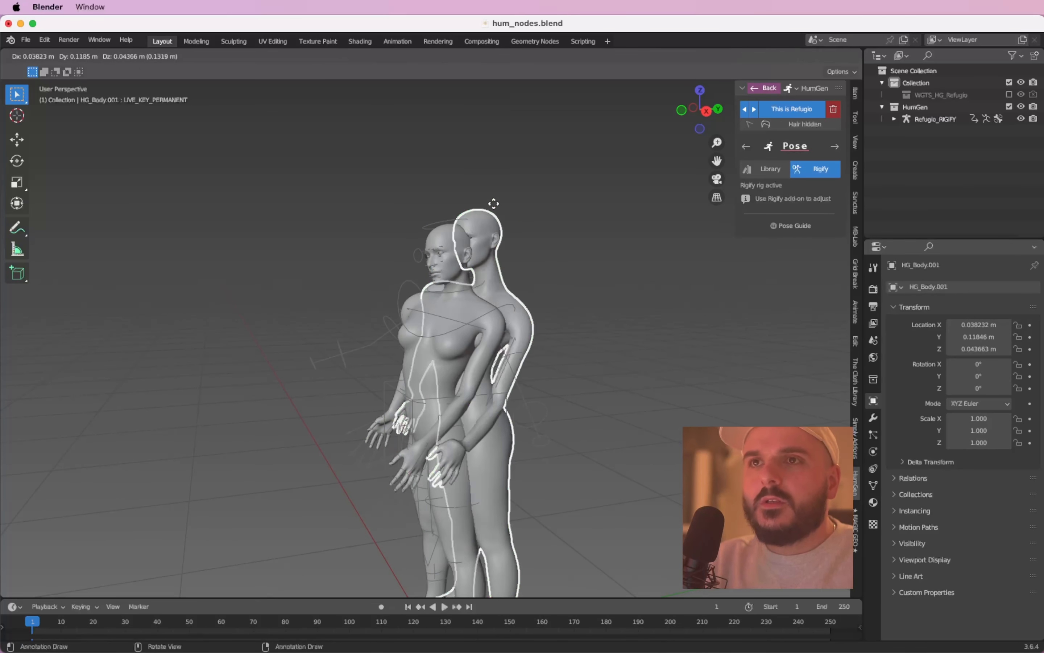
pyautogui.rightClick(541, 190)
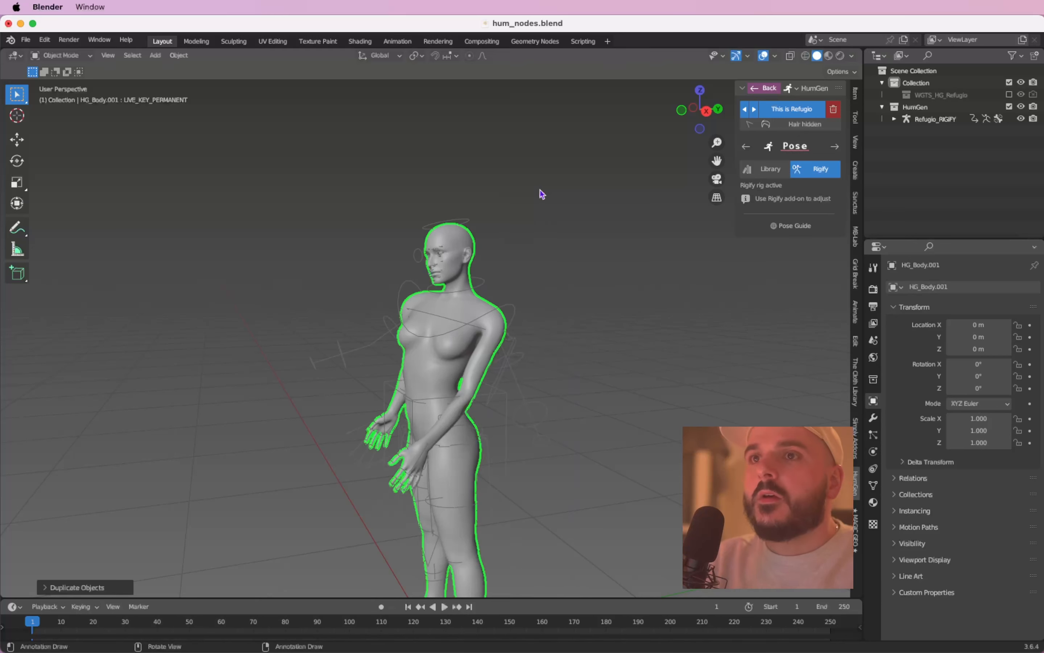
# Select the duplicate HG_Body.001 among the rig's children and convert it to a plain mesh.
pyautogui.click(894, 120)
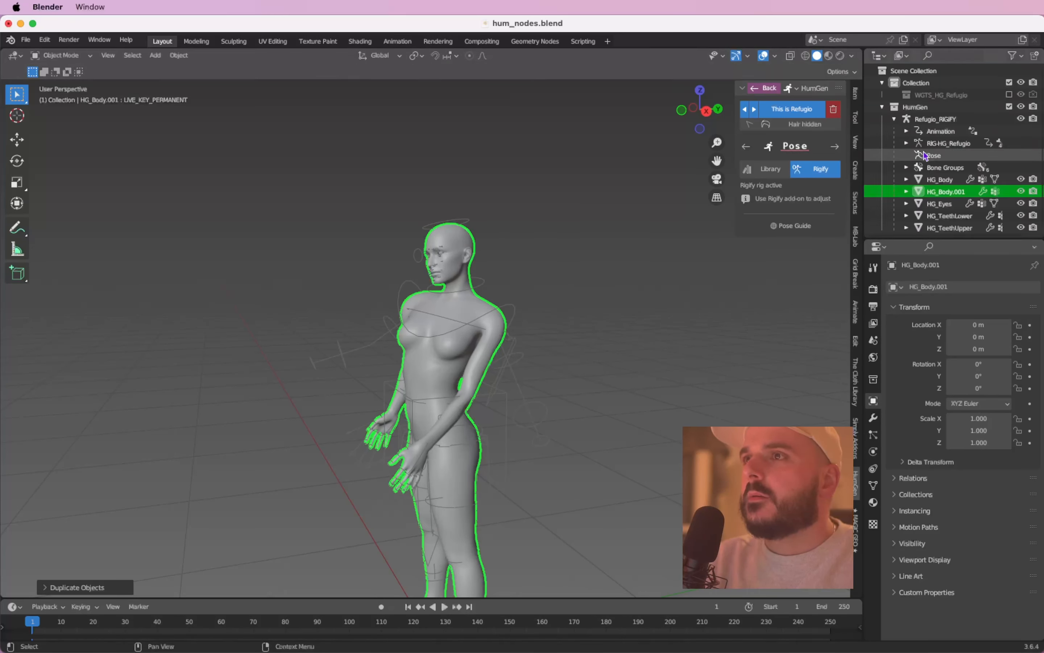
pyautogui.click(942, 177)
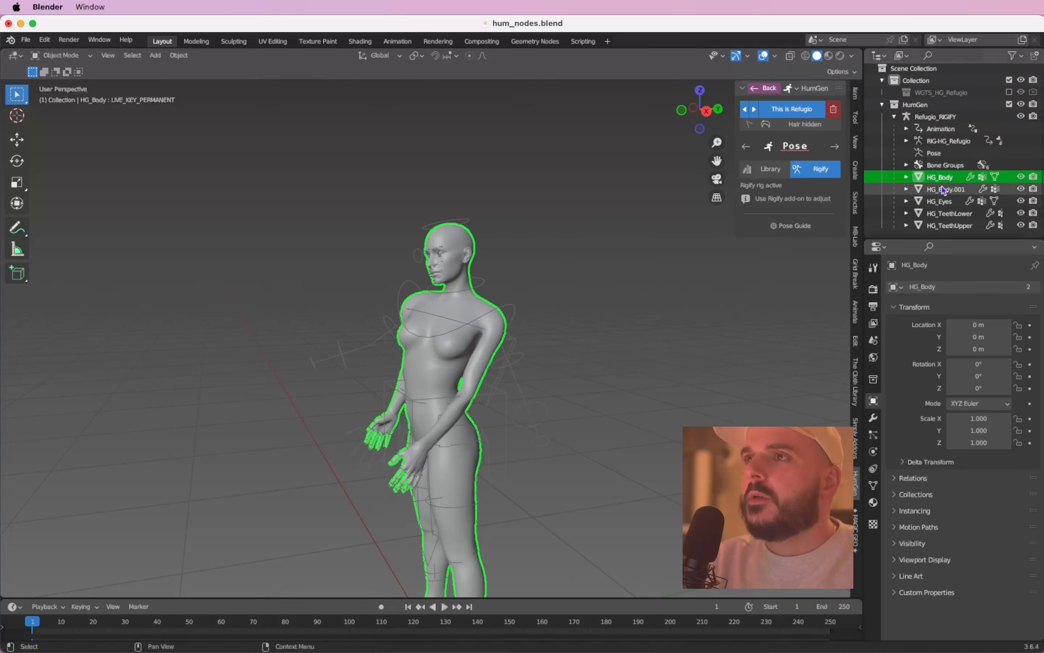
pyautogui.click(944, 191)
pyautogui.scroll(5, 575, 353)
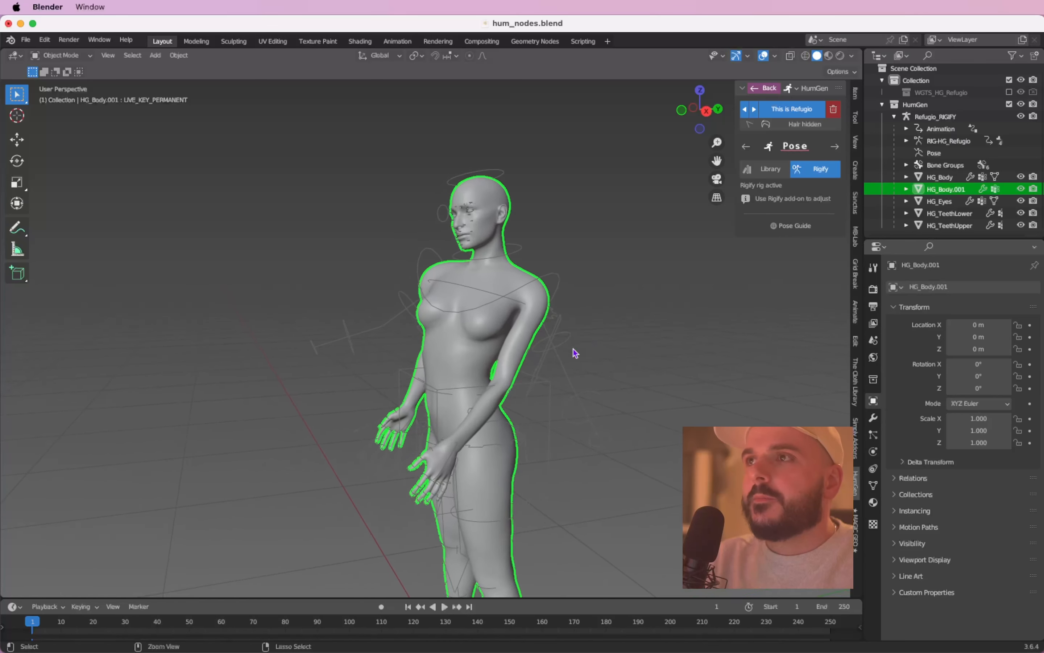
pyautogui.scroll(2, 576, 353)
pyautogui.rightClick(508, 251)
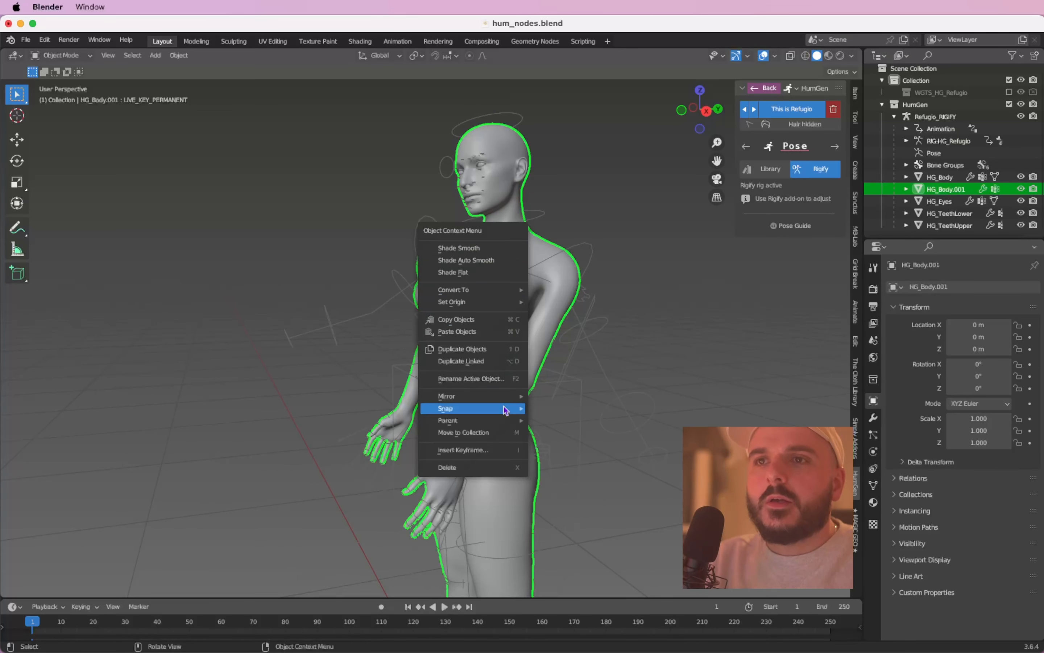
pyautogui.moveTo(510, 289)
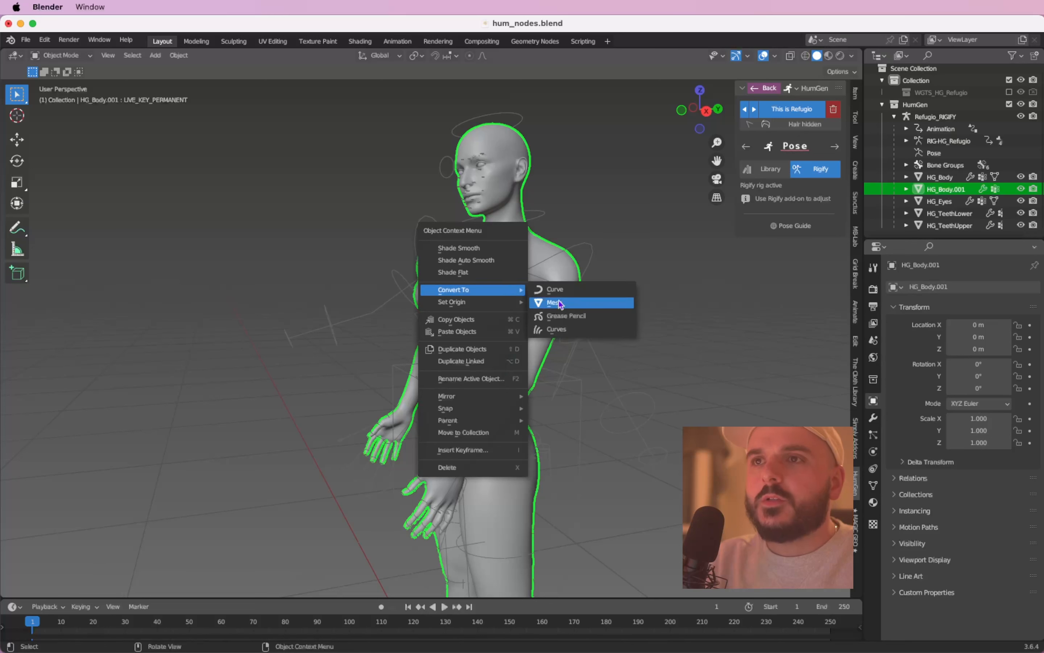
pyautogui.click(562, 305)
# Clear the parent of the converted HG_Body.001 to detach it from the rig.
pyautogui.rightClick(510, 251)
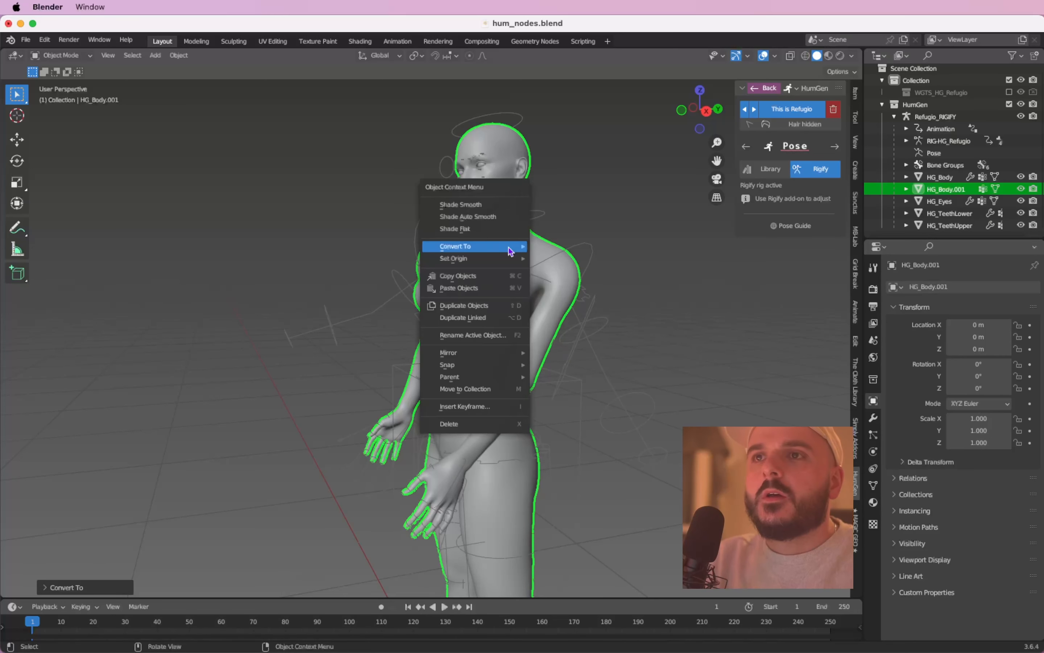
pyautogui.moveTo(499, 380)
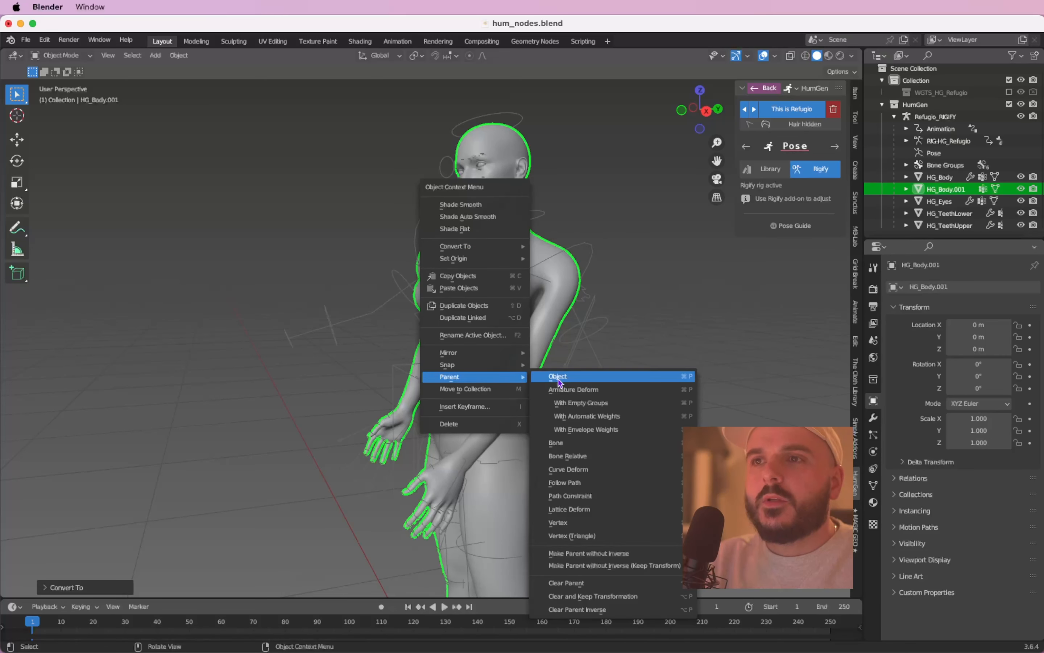
pyautogui.click(586, 583)
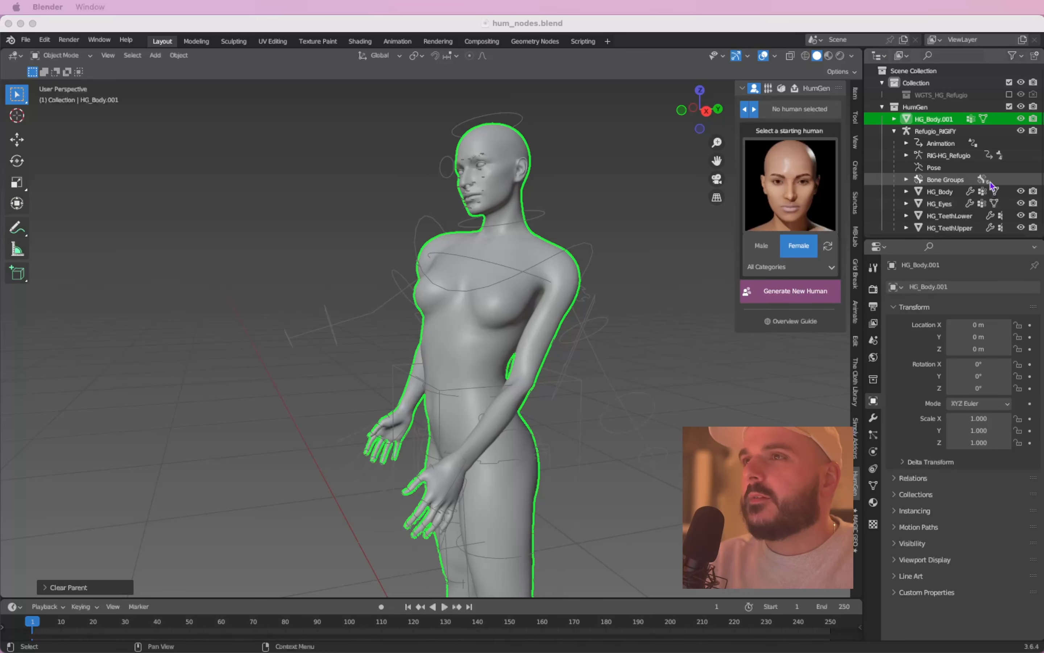
# Hide the original HG_Body in the viewport, toggling HG_Body.001 off and on to check the duplicate.
pyautogui.click(1021, 191)
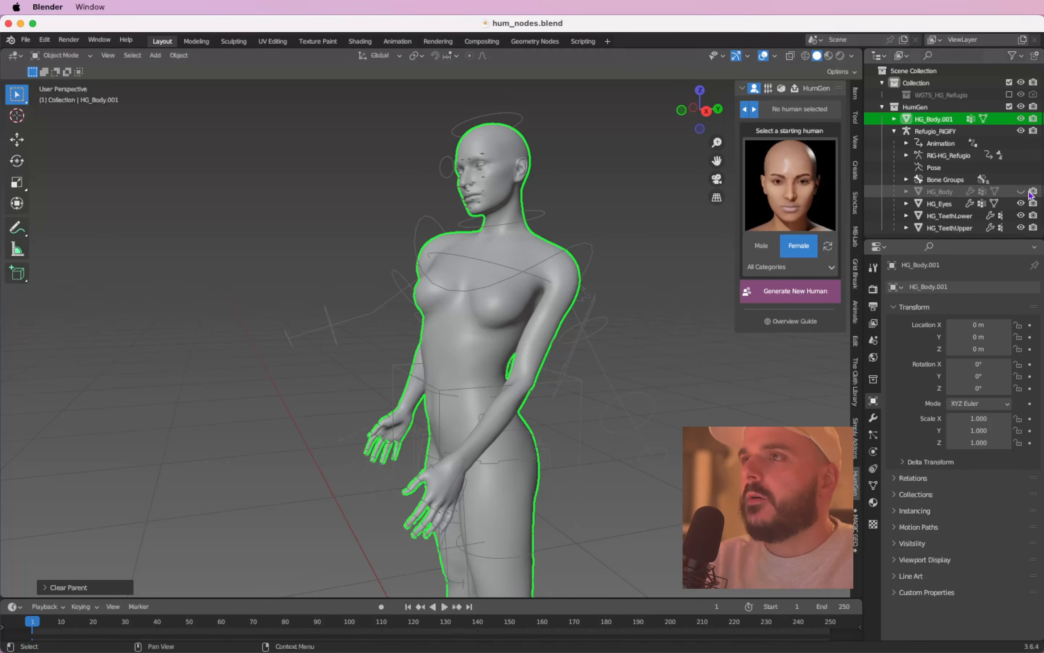
pyautogui.click(1022, 119)
pyautogui.click(1022, 119)
# Put HG_Body.001 in Edit Mode and examine its mesh around the chest and shoulders from the front and side.
pyautogui.moveTo(514, 250); pyautogui.dragTo(515, 263, button='middle')
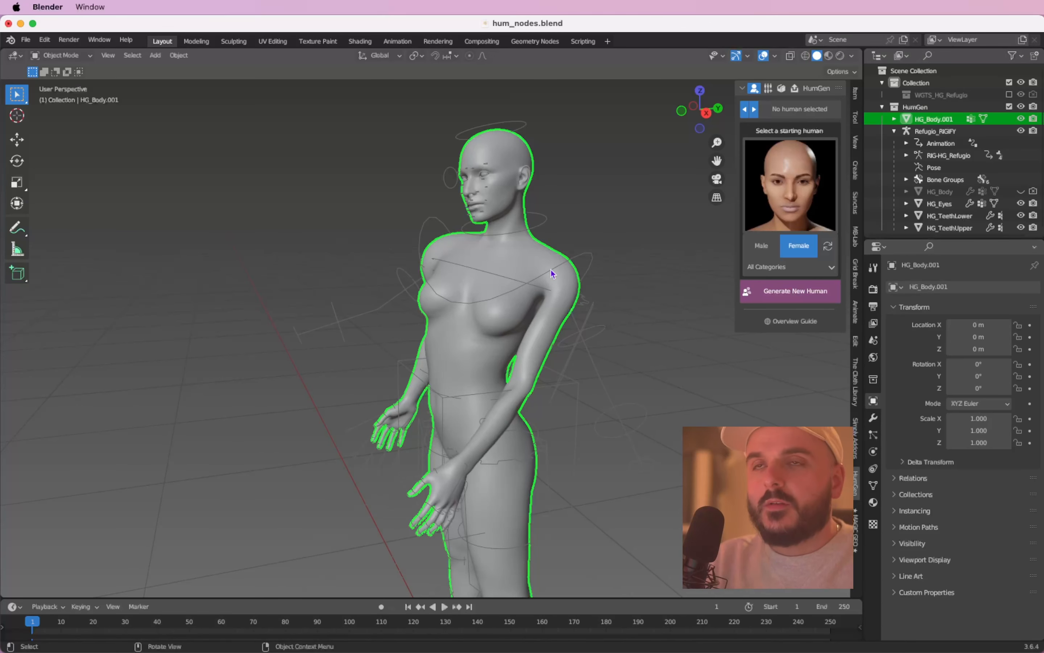
pyautogui.press('Tab')
pyautogui.keyDown('ctrl'); pyautogui.scroll(3, 509, 278); pyautogui.keyUp('ctrl')
pyautogui.hscroll(4, 510, 279)
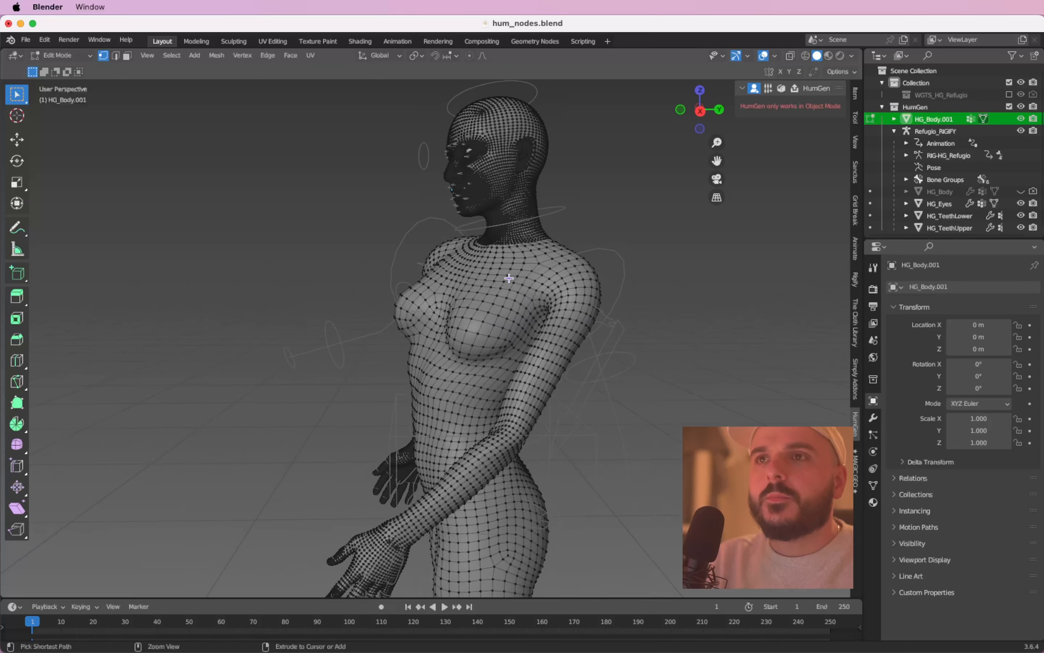
pyautogui.keyDown('ctrl'); pyautogui.scroll(-3, 510, 278); pyautogui.keyUp('ctrl')
pyautogui.hscroll(-4, 509, 278)
pyautogui.keyDown('ctrl'); pyautogui.scroll(3, 509, 278); pyautogui.keyUp('ctrl')
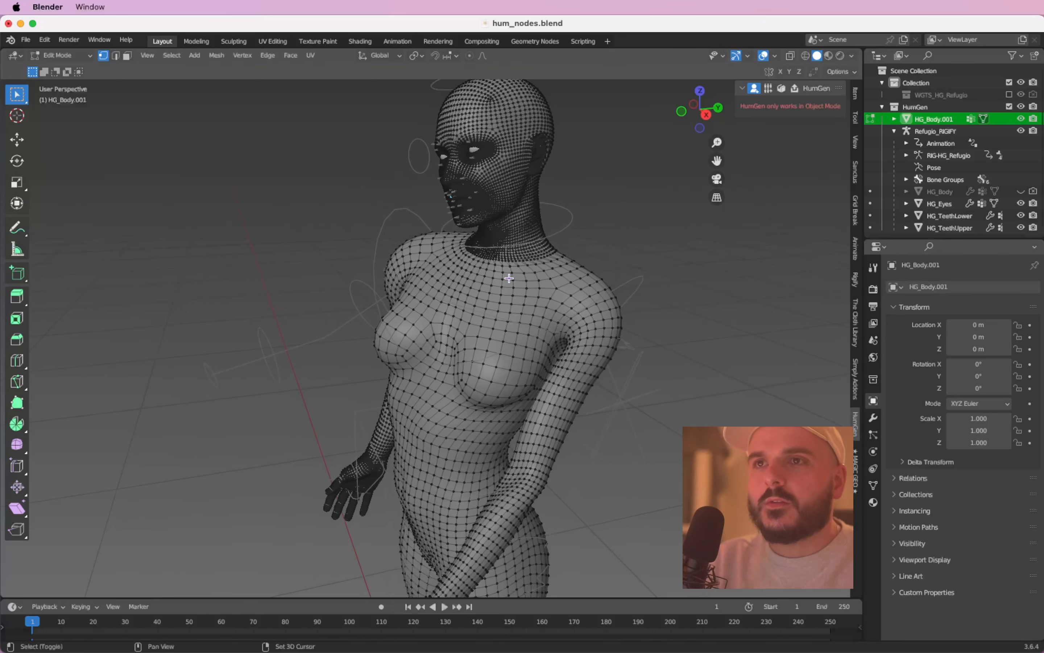
pyautogui.hscroll(-5, 509, 278)
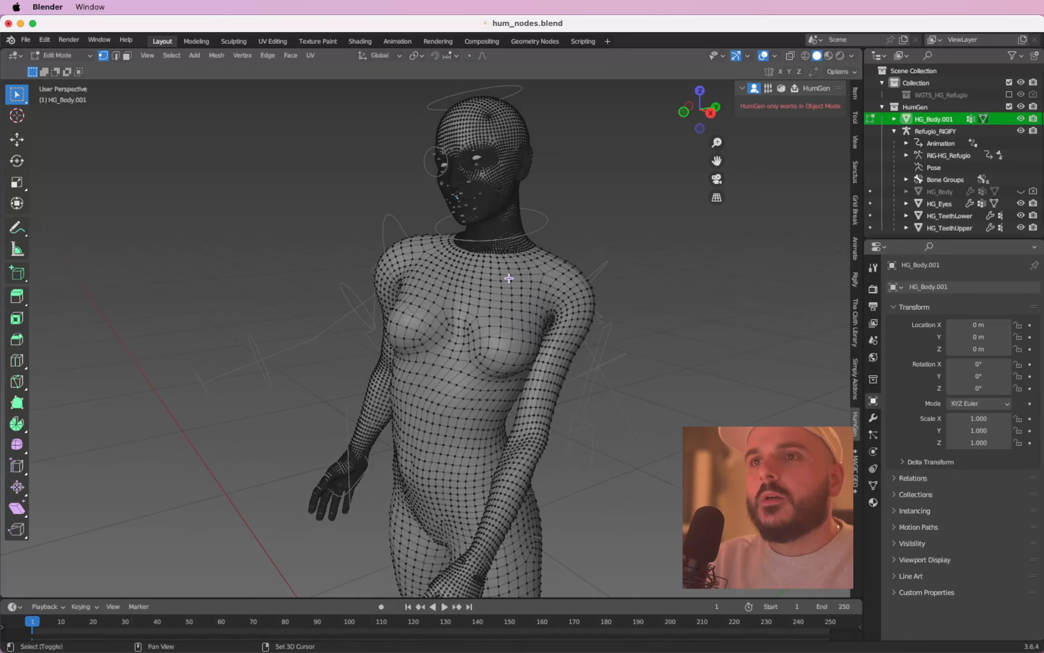
pyautogui.hscroll(5, 509, 278)
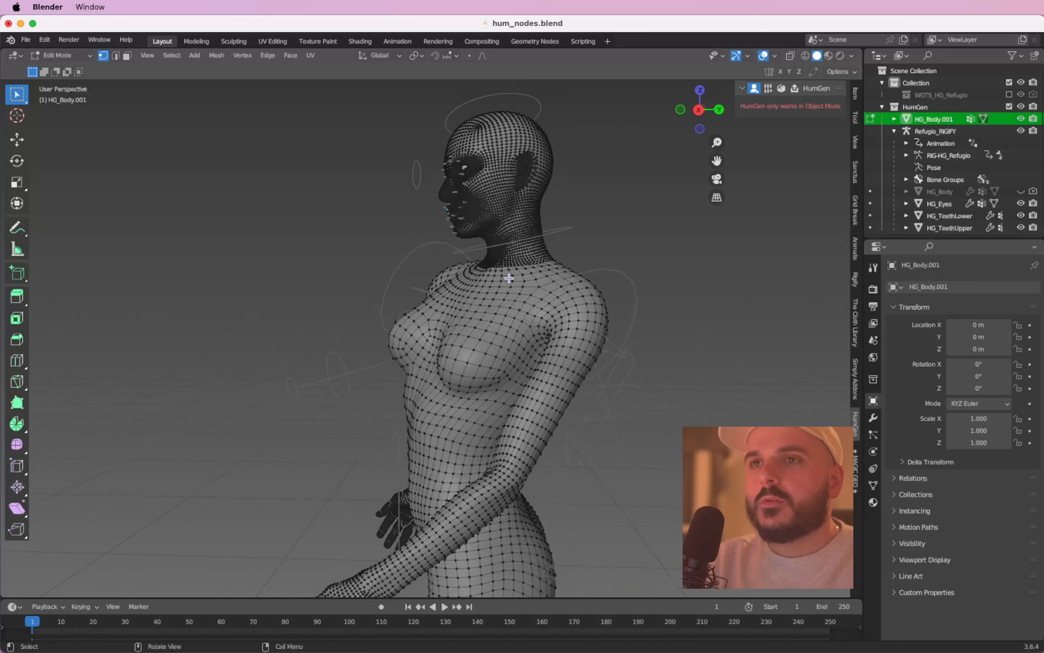
pyautogui.hscroll(-5, 510, 278)
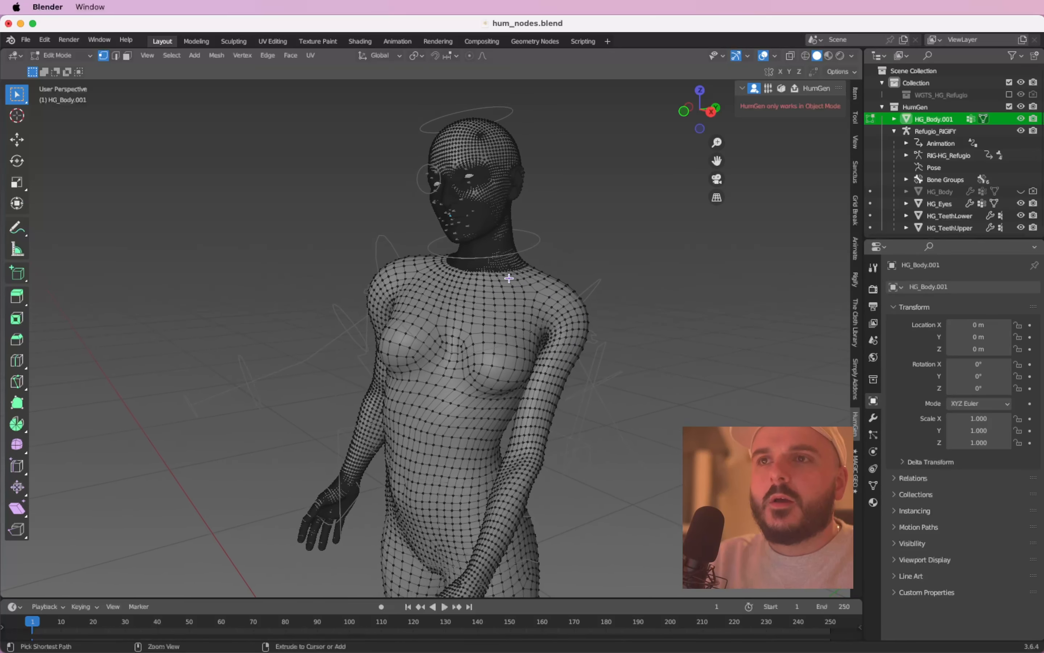
pyautogui.keyDown('ctrl'); pyautogui.scroll(3, 509, 279); pyautogui.keyUp('ctrl')
pyautogui.keyDown('shift'); pyautogui.hscroll(2, 509, 278); pyautogui.keyUp('shift')
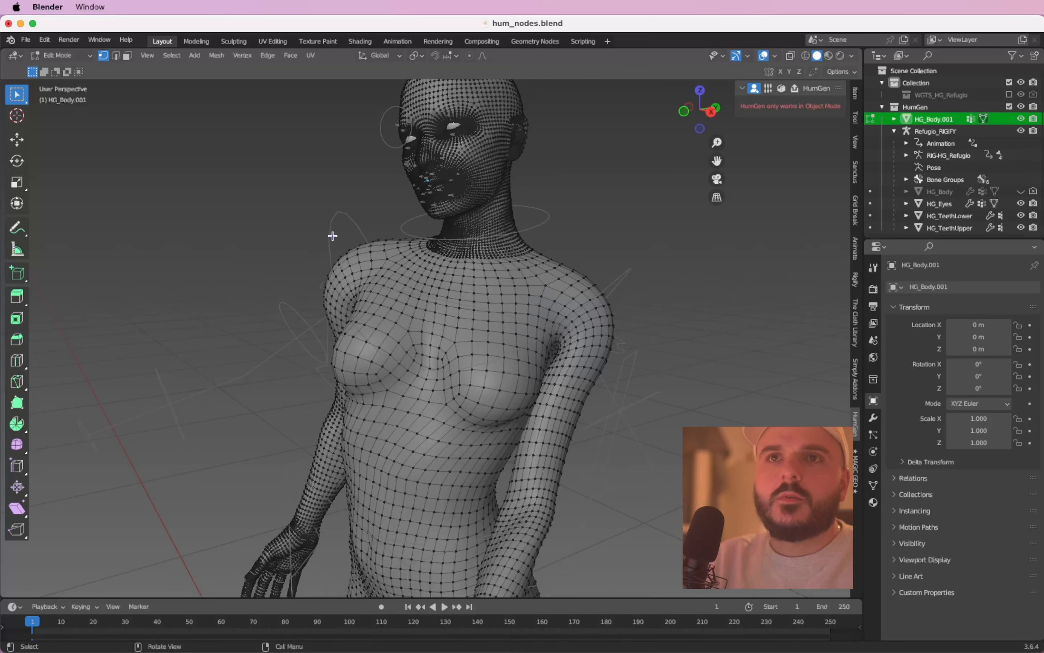
# Circle-select the vertices over the figure's left shoulder, upper arm, chest and abdomen, and save the file.
pyautogui.click(20, 103)
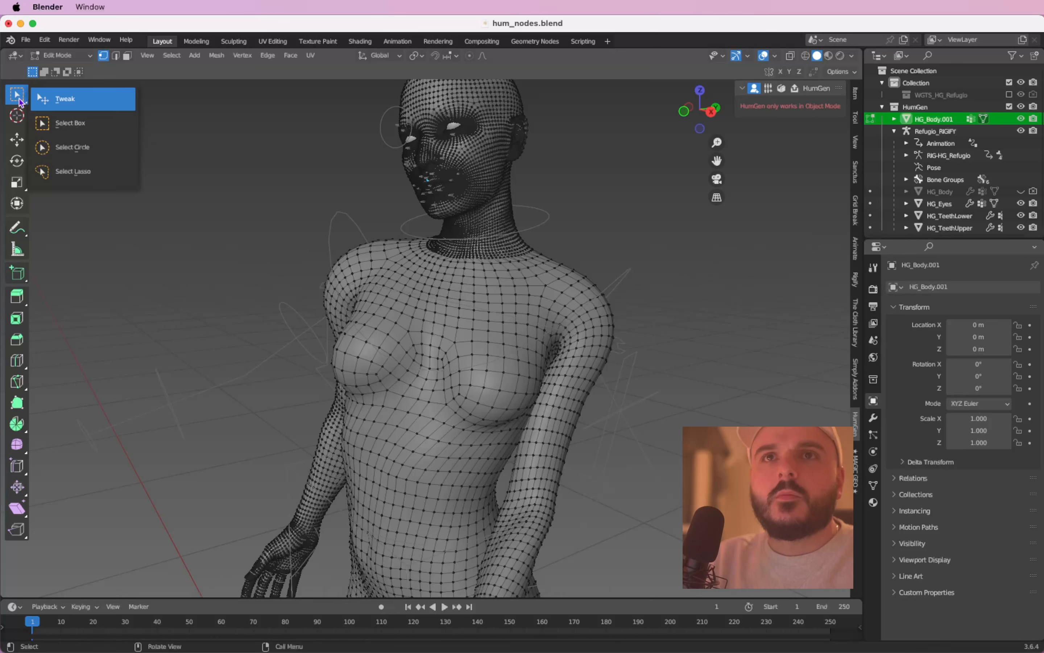
pyautogui.click(71, 149)
pyautogui.keyDown('ctrl'); pyautogui.scroll(-5, 494, 282); pyautogui.keyUp('ctrl')
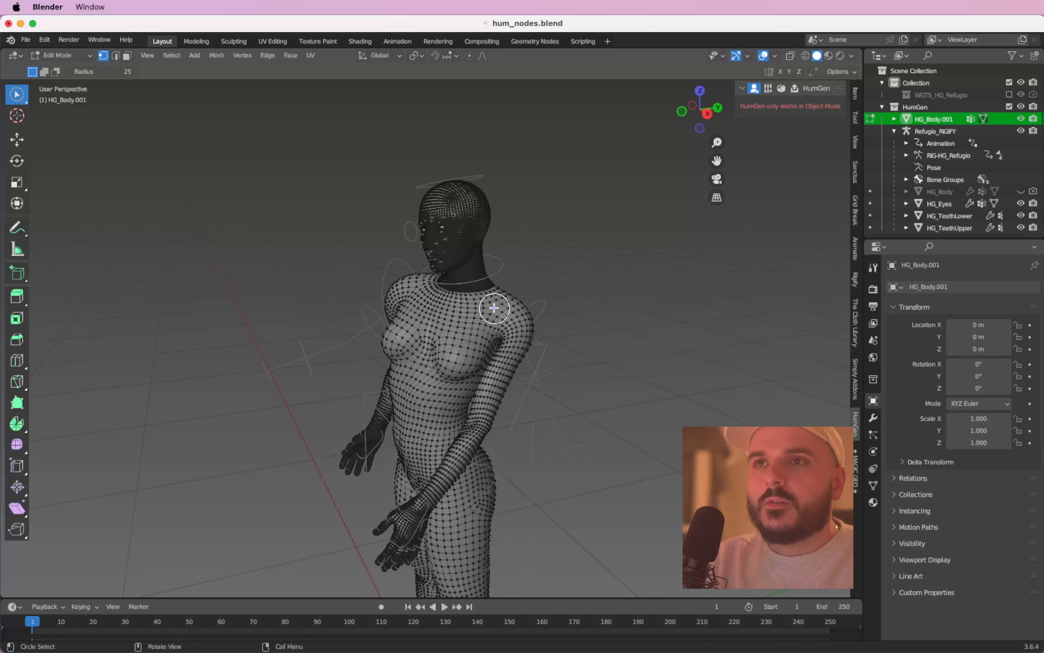
pyautogui.moveTo(494, 309); pyautogui.dragTo(448, 337)
pyautogui.moveTo(434, 425); pyautogui.dragTo(434, 348)
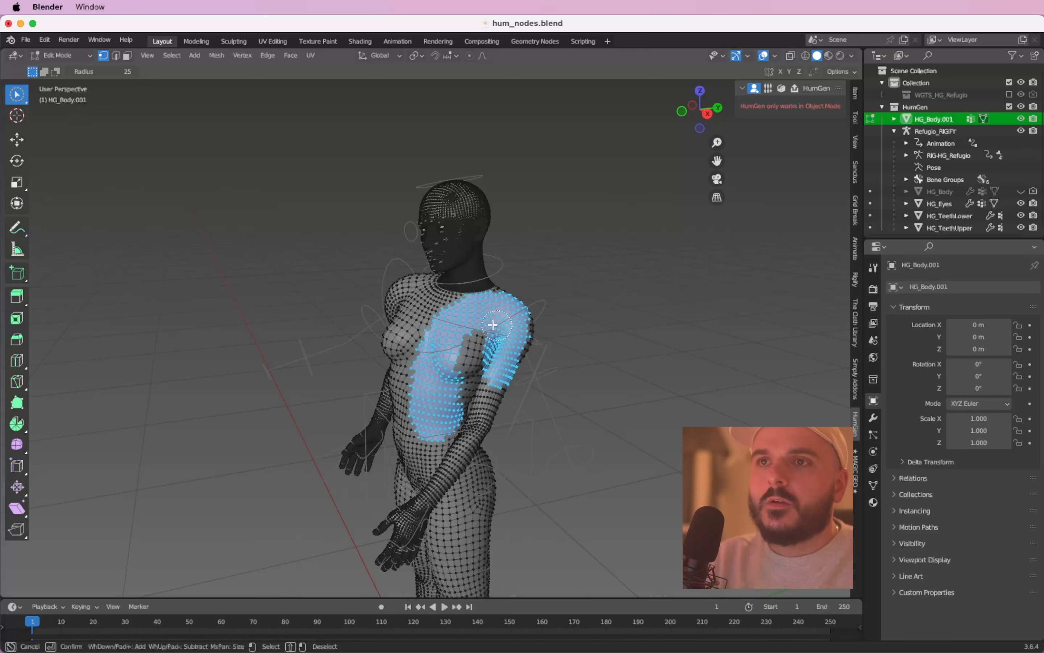
pyautogui.moveTo(493, 325); pyautogui.dragTo(482, 325)
pyautogui.keyDown('ctrl'); pyautogui.scroll(5, 482, 324); pyautogui.keyUp('ctrl')
pyautogui.scroll(-5, 482, 324)
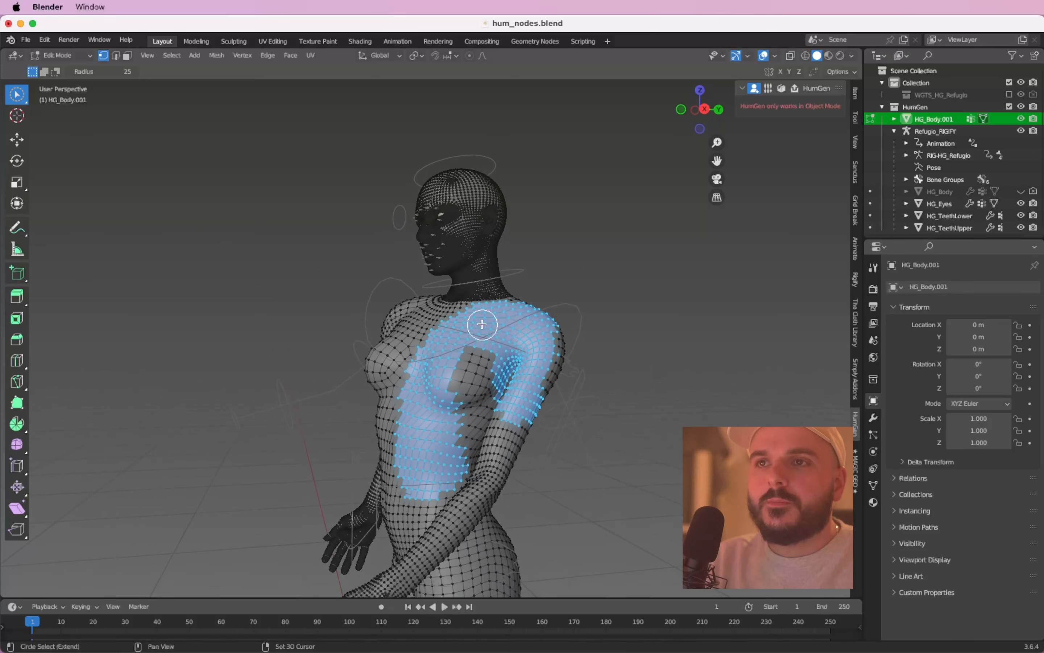
pyautogui.press('super+s')
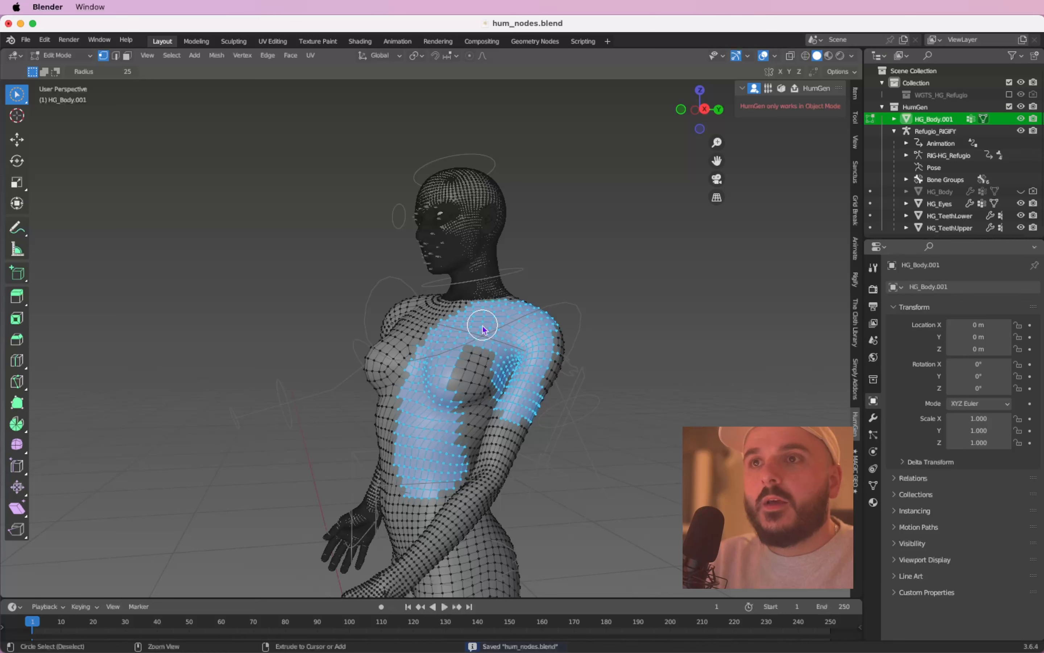
# Invert the selection and delete the rest of the duplicate, keeping only the shoulder, upper-arm and torso patch.
pyautogui.hotkey('ctrl', 'i')
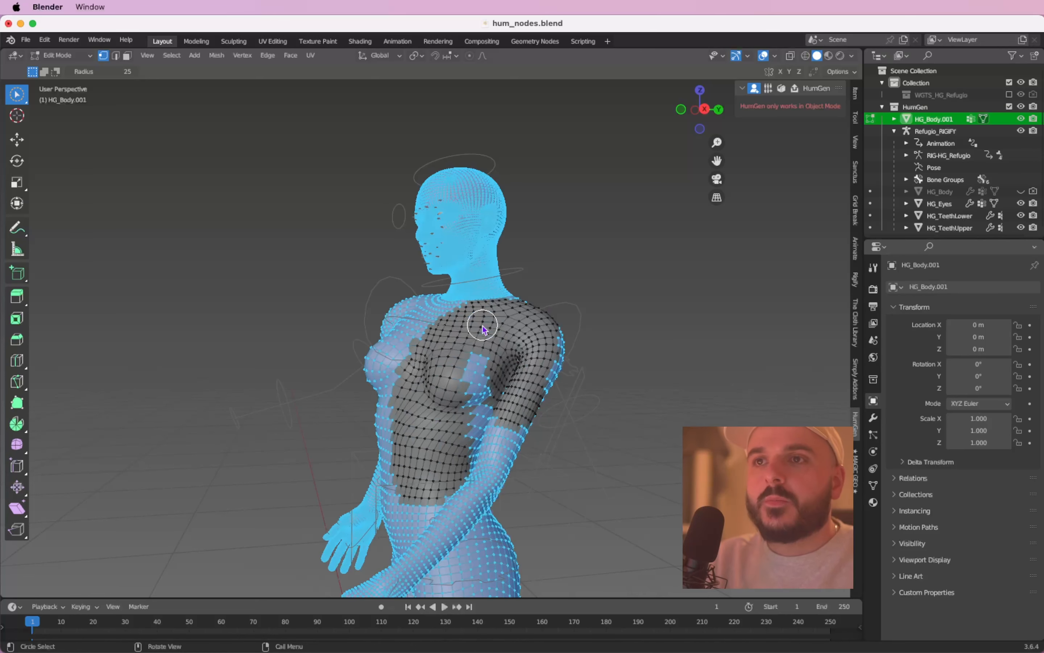
pyautogui.scroll(4, 483, 324)
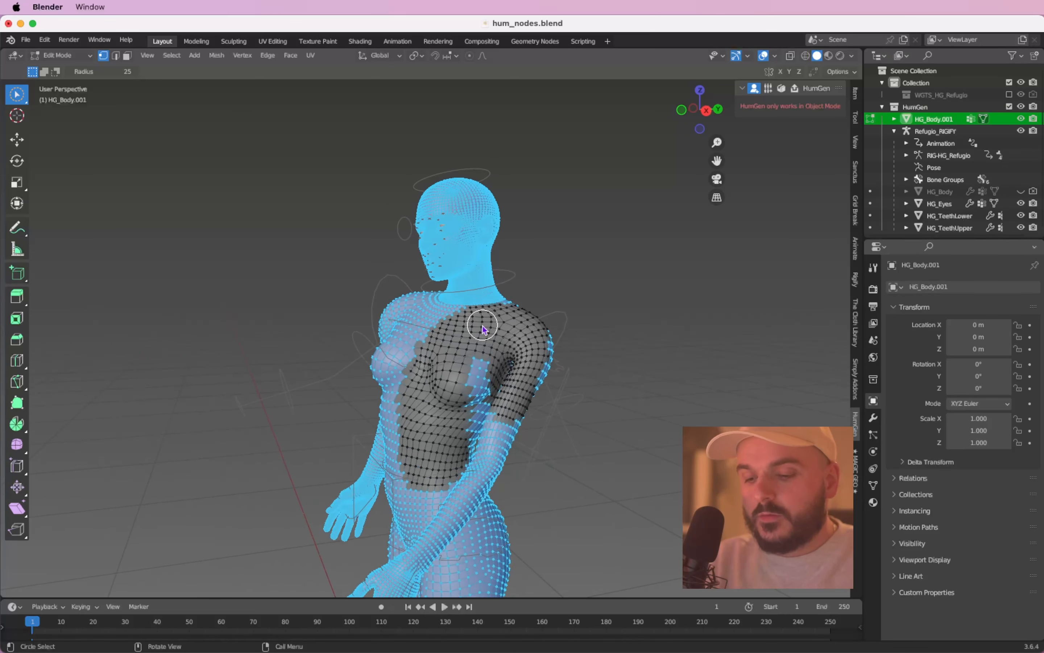
pyautogui.press('x')
pyautogui.click(470, 360)
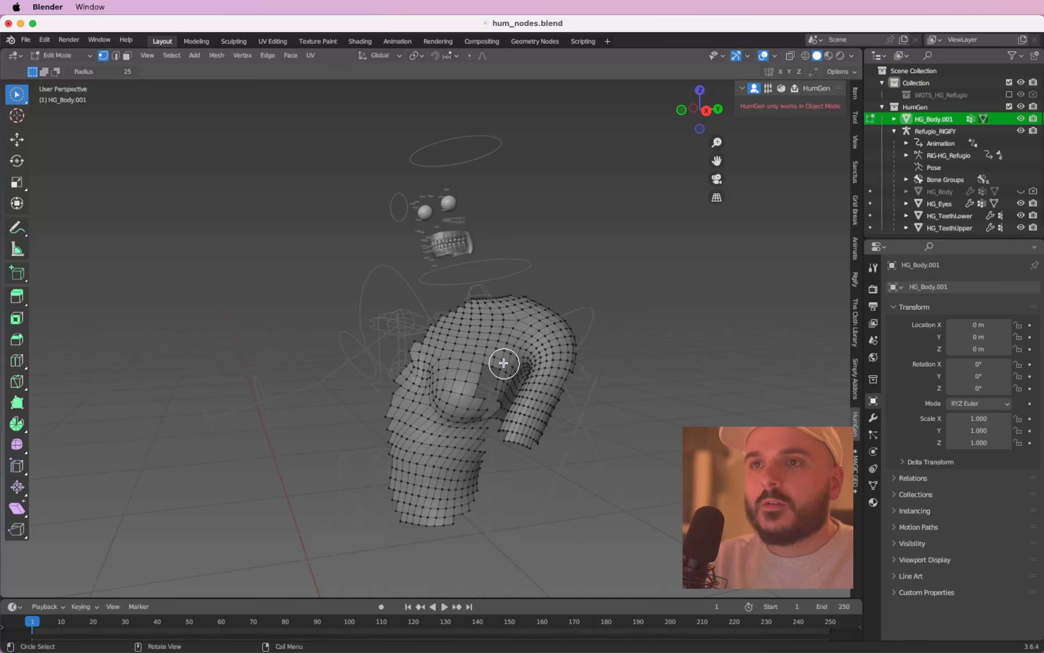
# Examine the remaining mesh patch from the front and side, including its edges and the gap under the arm.
pyautogui.hscroll(-2, 504, 363)
pyautogui.hscroll(5, 504, 363)
pyautogui.keyDown('shift'); pyautogui.hscroll(3, 504, 363); pyautogui.keyUp('shift')
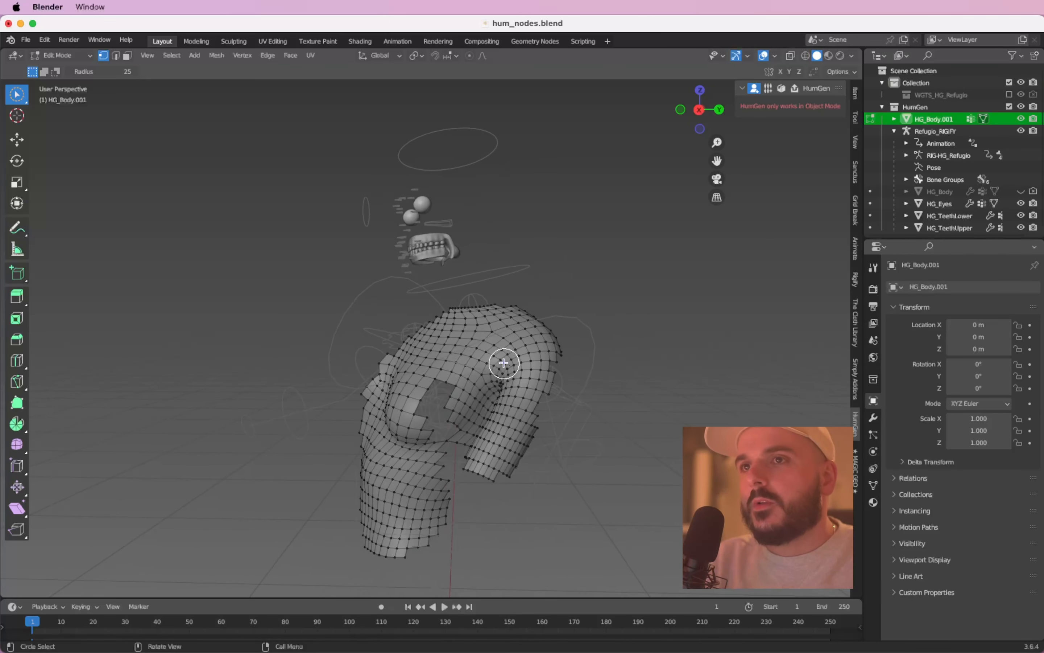
pyautogui.hscroll(5, 504, 363)
pyautogui.hscroll(-8, 504, 363)
pyautogui.keyDown('shift'); pyautogui.hscroll(-3, 503, 363); pyautogui.keyUp('shift')
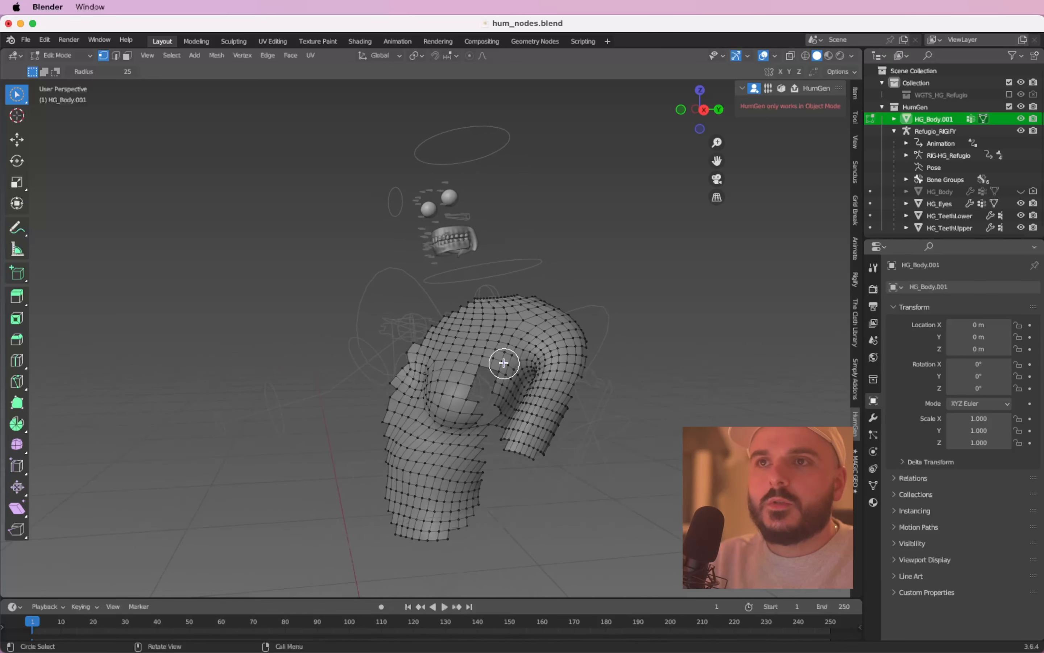
pyautogui.keyDown('ctrl'); pyautogui.scroll(2, 504, 363); pyautogui.keyUp('ctrl')
pyautogui.keyDown('shift'); pyautogui.scroll(-2, 504, 363); pyautogui.keyUp('shift')
pyautogui.hscroll(-1, 504, 363)
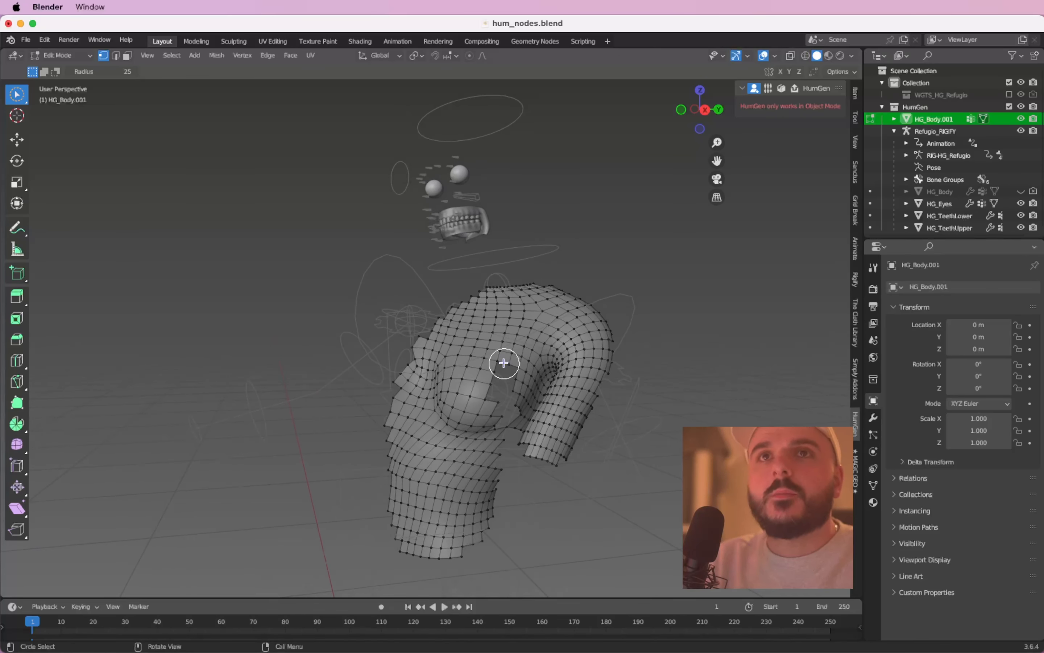
# Return to Object Mode and show the original HG_Body in the viewport.
pyautogui.press('Tab')
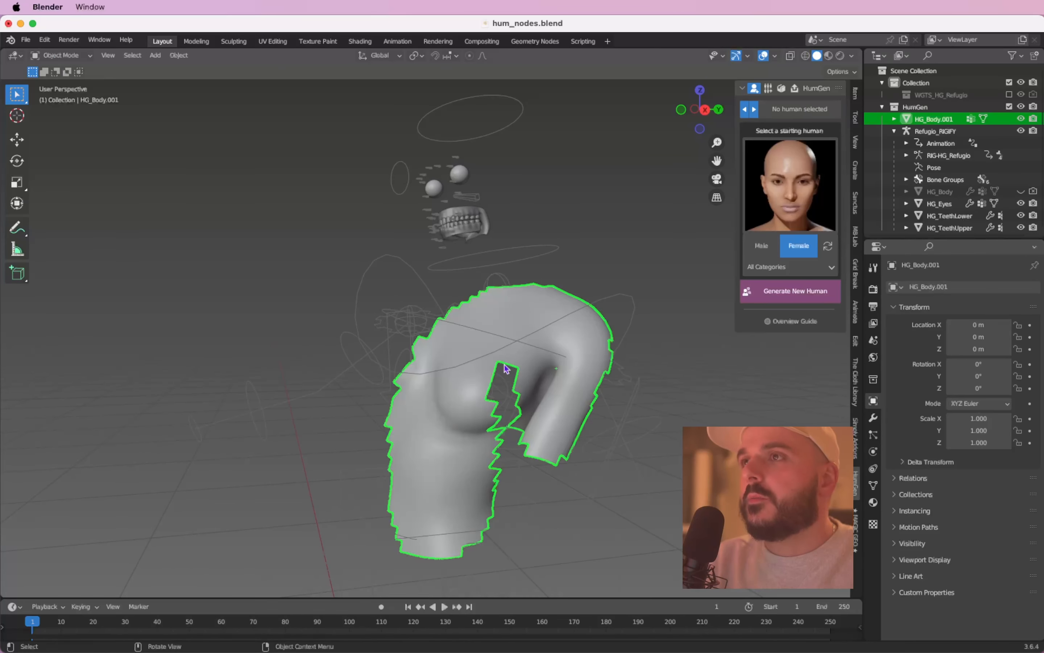
pyautogui.click(1021, 191)
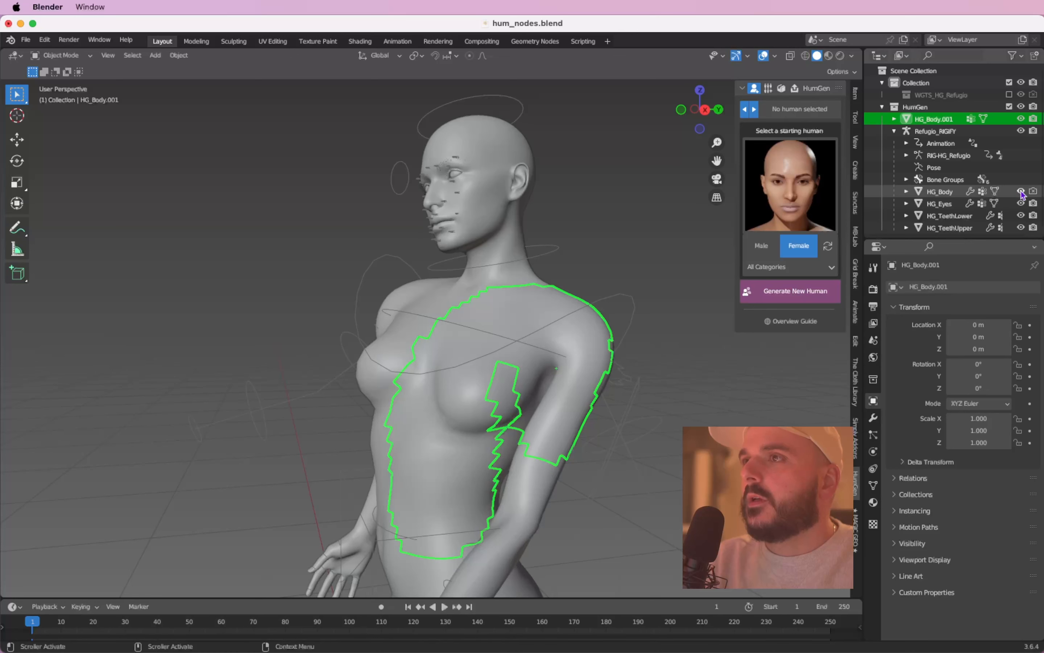
# Select the original body and then the HG_Body.001 patch, and examine how the patch lies on the body.
pyautogui.click(938, 192)
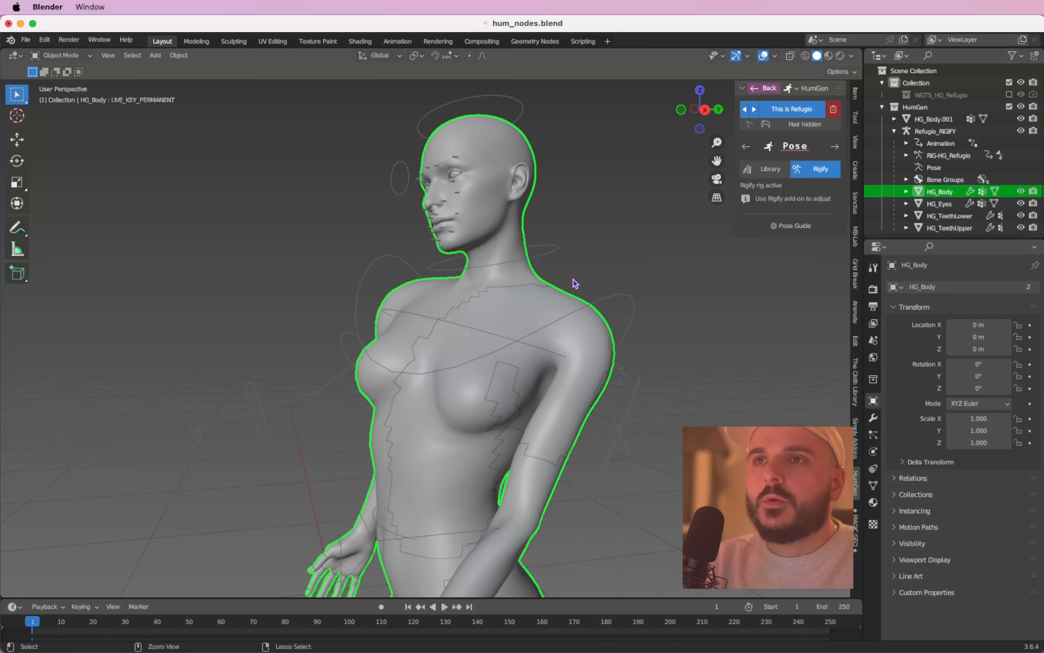
pyautogui.scroll(-2, 515, 321)
pyautogui.click(500, 328)
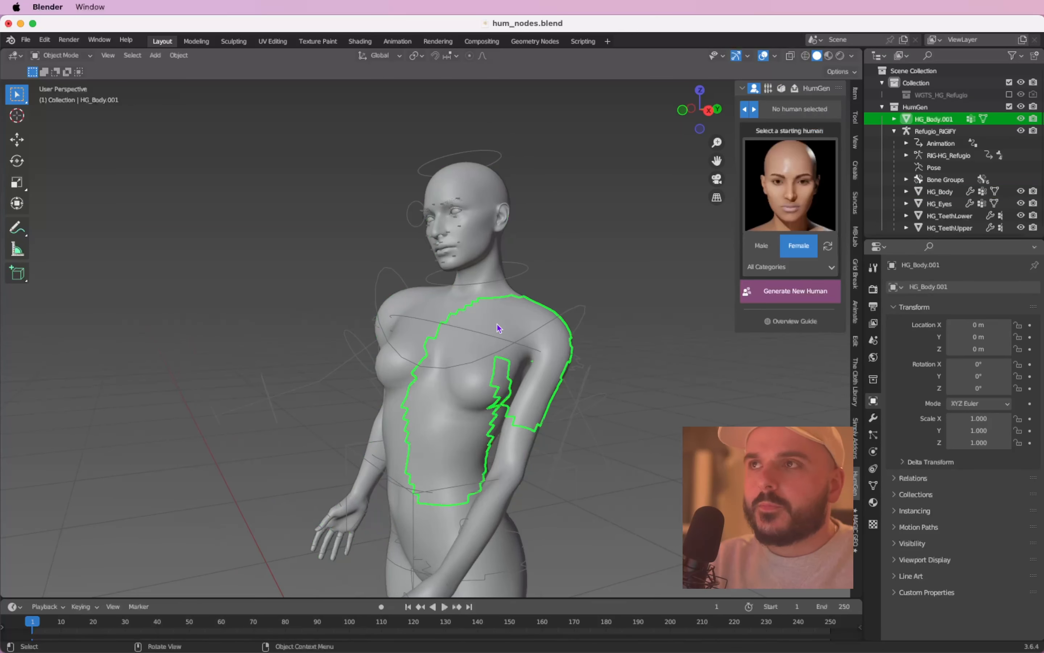
pyautogui.keyDown('ctrl'); pyautogui.scroll(3, 464, 396); pyautogui.keyUp('ctrl')
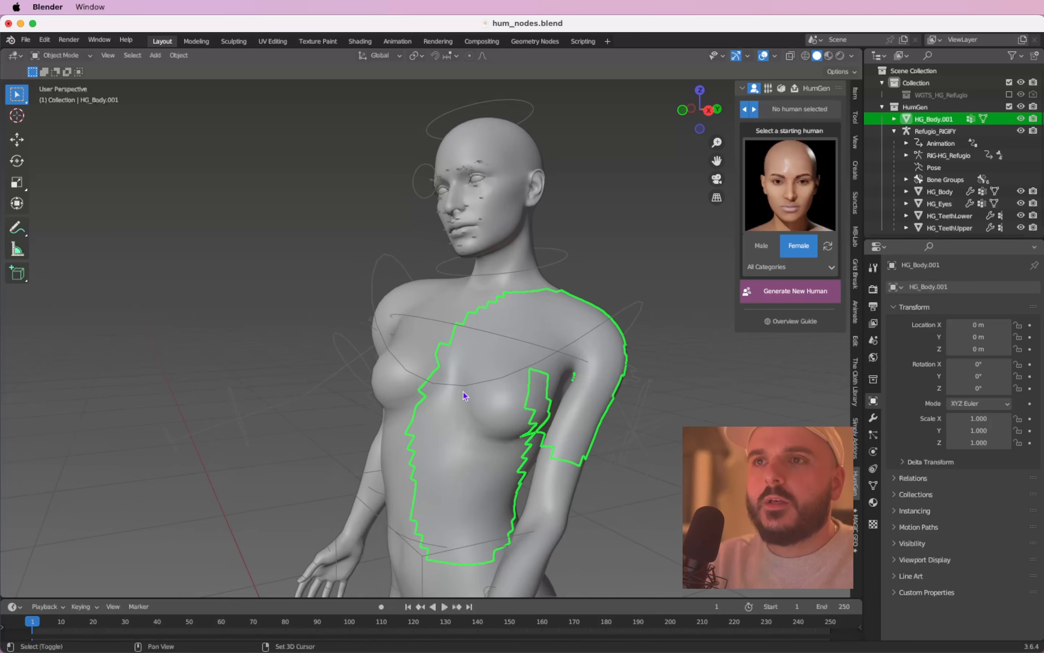
pyautogui.hscroll(5, 464, 396)
pyautogui.keyDown('shift'); pyautogui.hscroll(3, 465, 396); pyautogui.keyUp('shift')
pyautogui.keyDown('shift'); pyautogui.hscroll(1, 464, 396); pyautogui.keyUp('shift')
pyautogui.hscroll(-4, 464, 396)
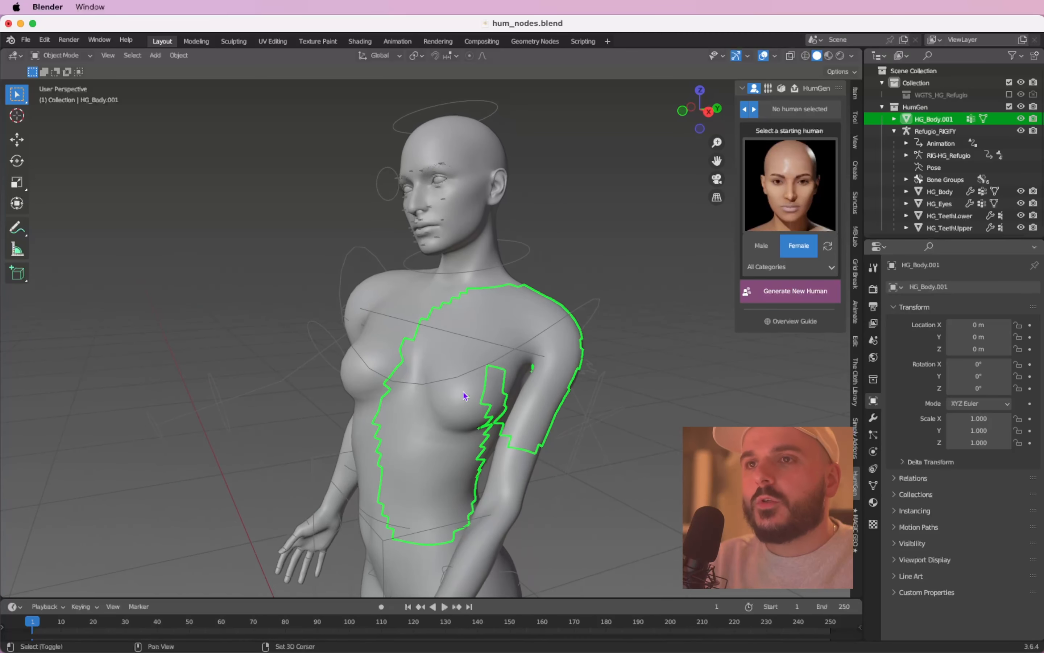
# Replace the timeline with an enlarged Geometry Node Editor and create a new node tree on HG_Body.001.
pyautogui.keyDown('shift'); pyautogui.scroll(-3, 464, 396); pyautogui.keyUp('shift')
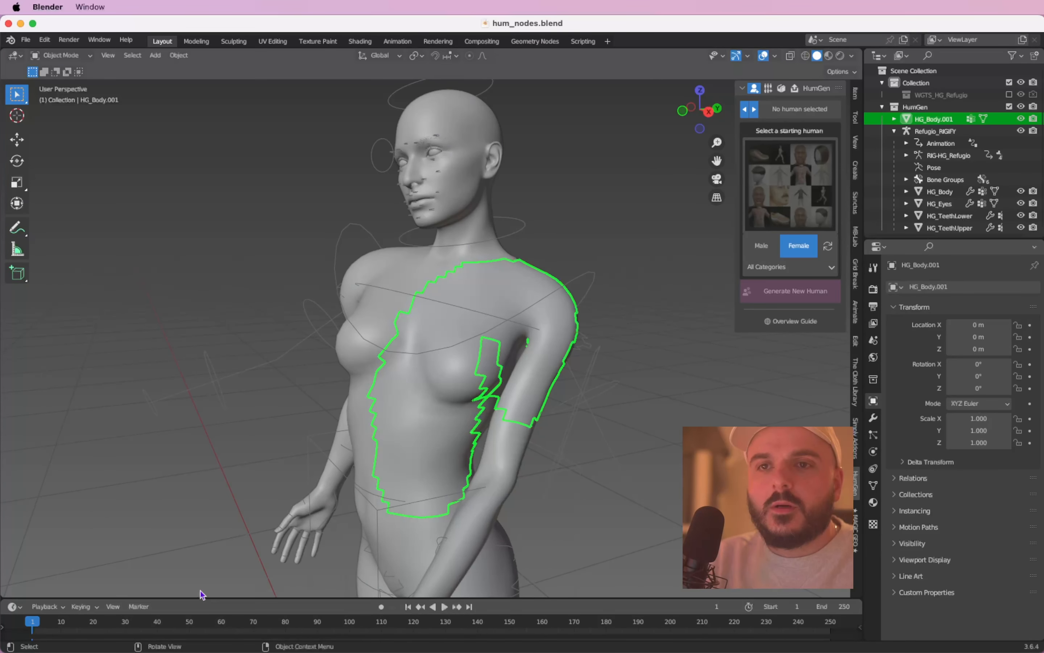
pyautogui.moveTo(201, 599); pyautogui.dragTo(210, 436)
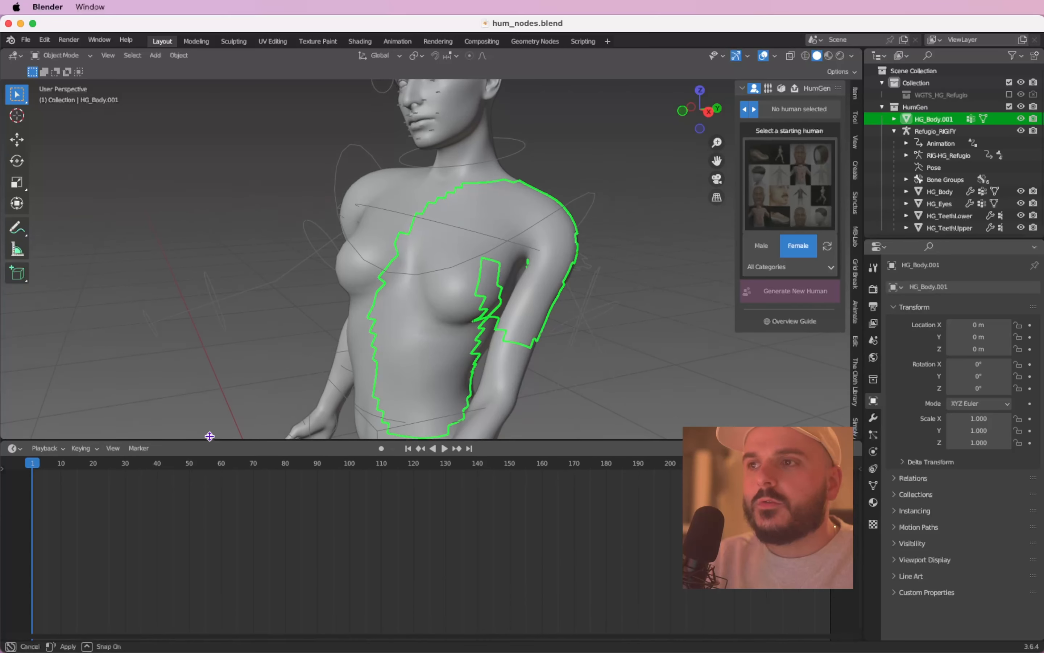
pyautogui.click(13, 448)
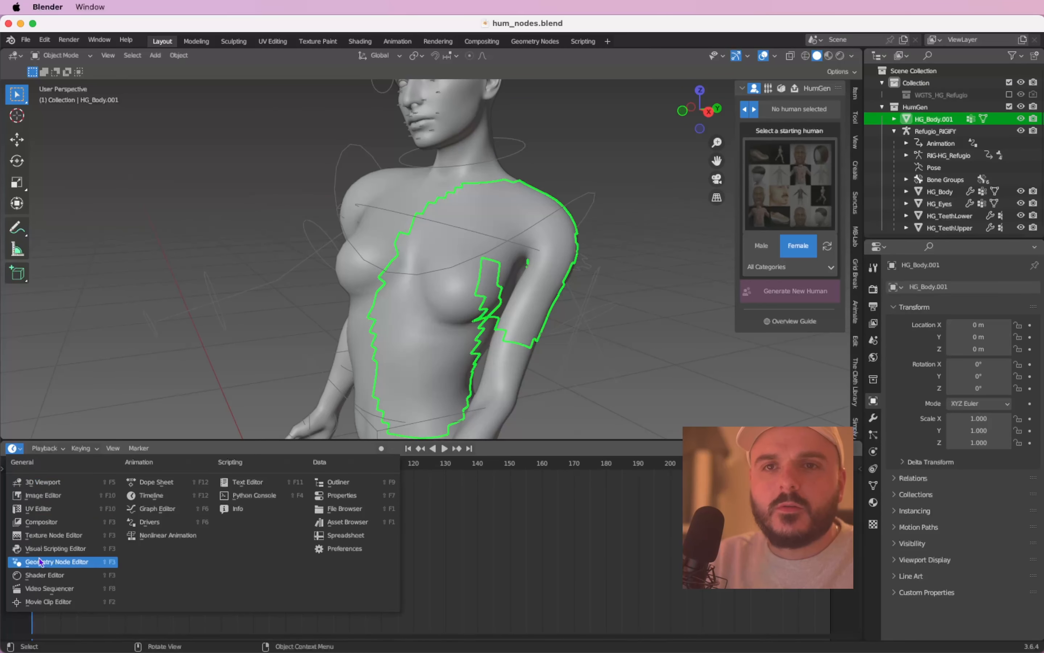
pyautogui.click(65, 562)
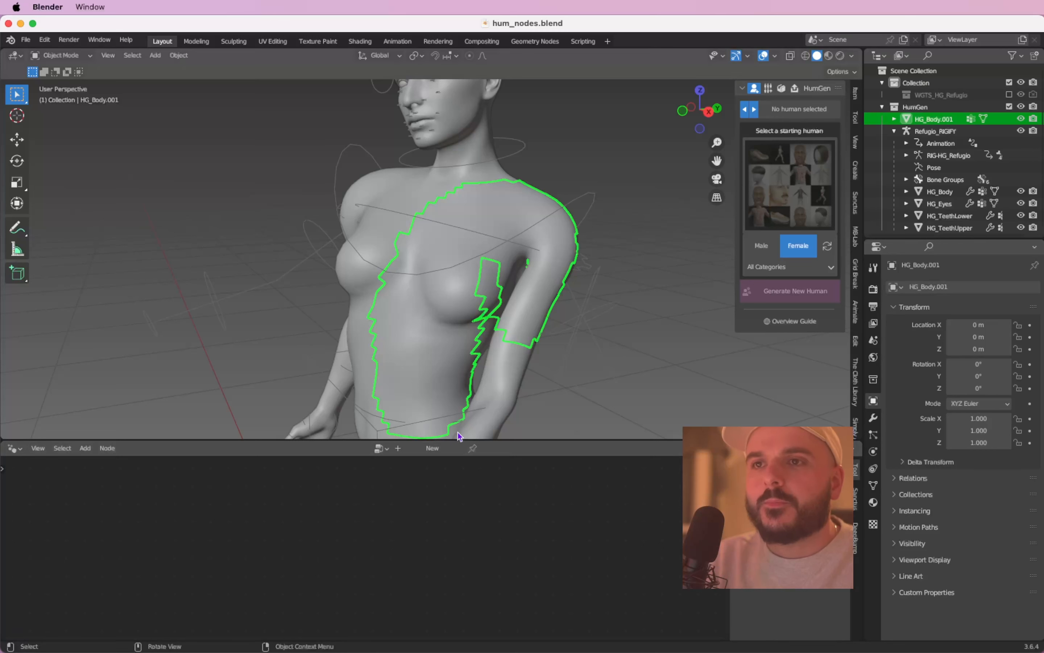
pyautogui.moveTo(457, 438); pyautogui.dragTo(452, 372)
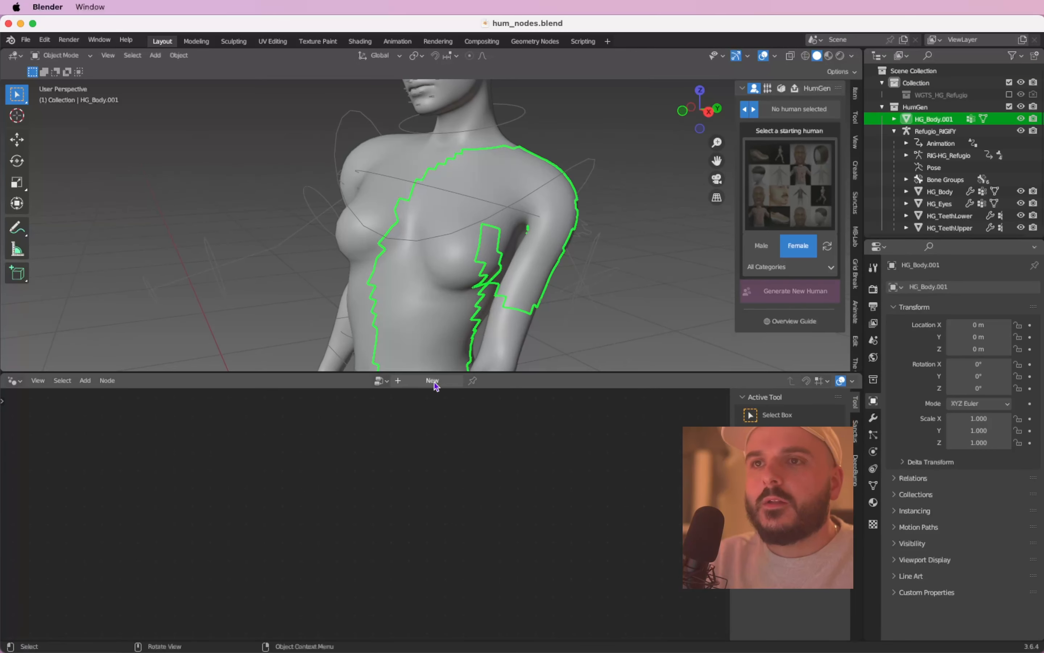
pyautogui.click(434, 382)
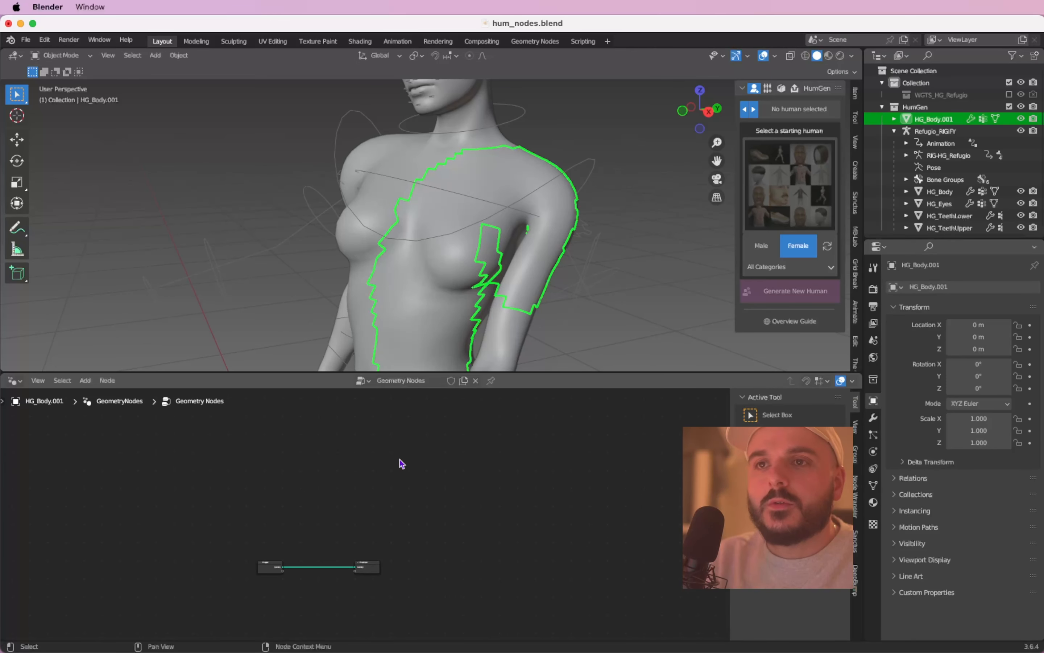
# Give the node editor more room by hiding its sidebar and raising its upper border, and save the file.
pyautogui.press('n')
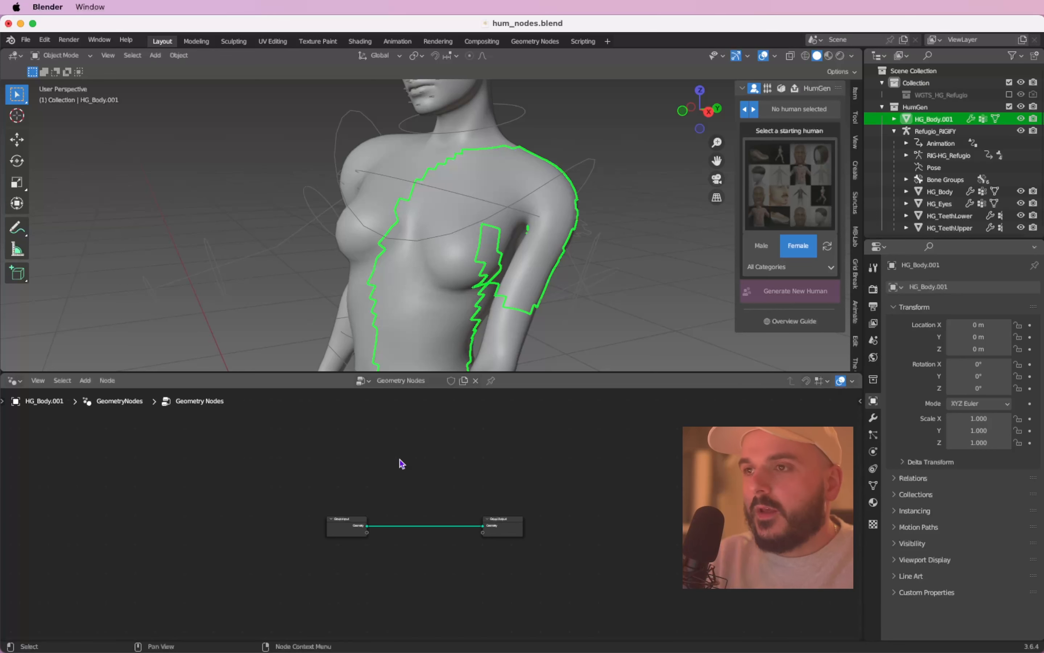
pyautogui.scroll(5, 401, 463)
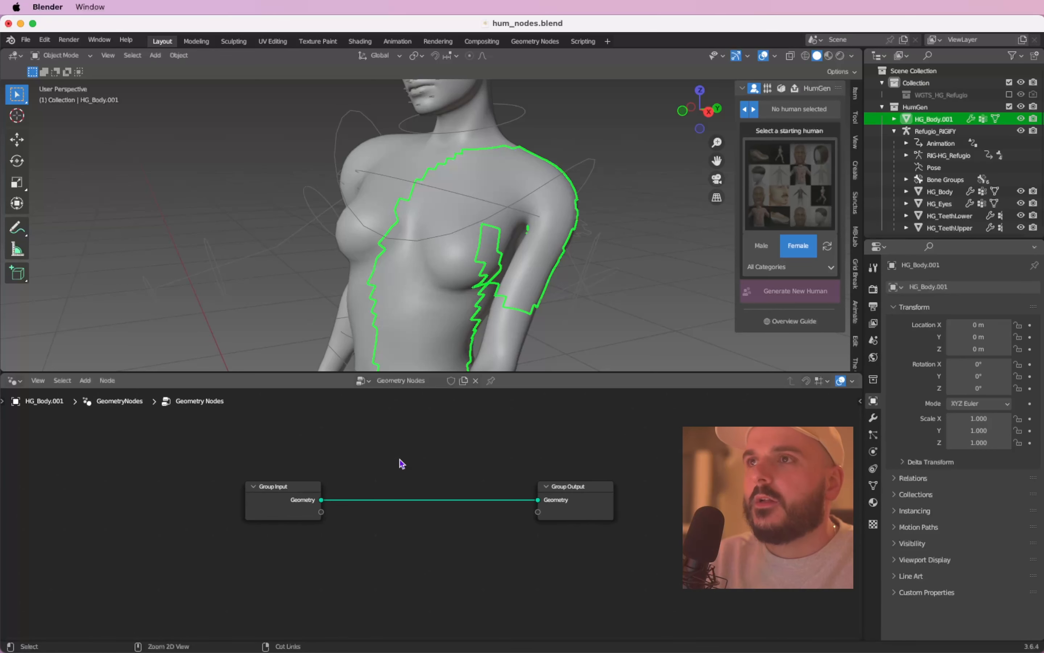
pyautogui.keyDown('ctrl'); pyautogui.scroll(-2, 402, 464); pyautogui.keyUp('ctrl')
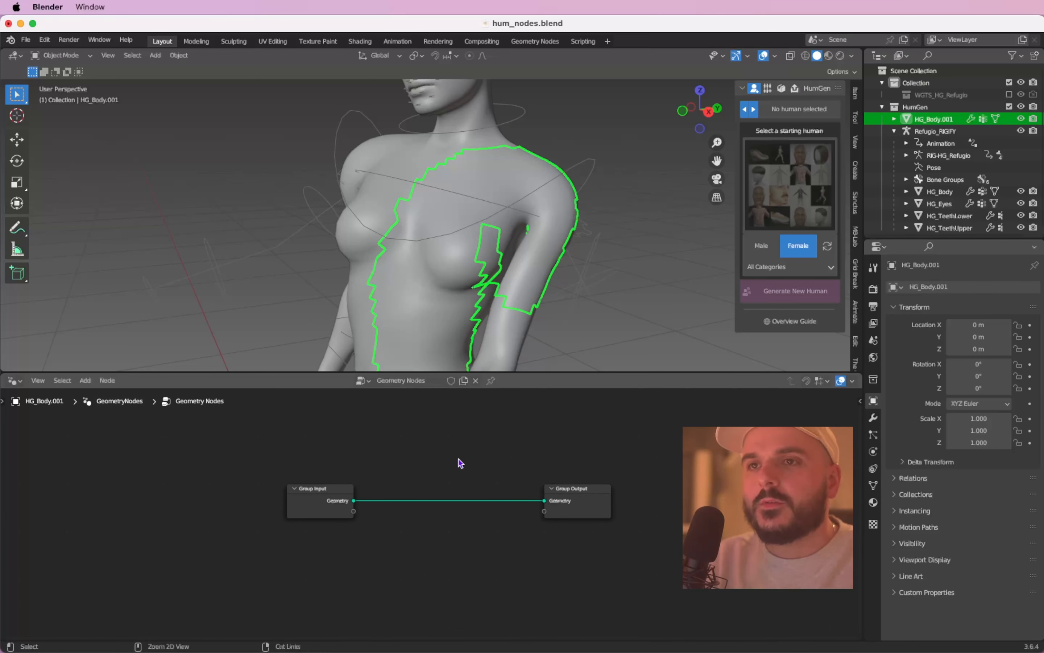
pyautogui.hotkey('ctrl', 's')
pyautogui.keyDown('ctrl'); pyautogui.scroll(2, 483, 474); pyautogui.keyUp('ctrl')
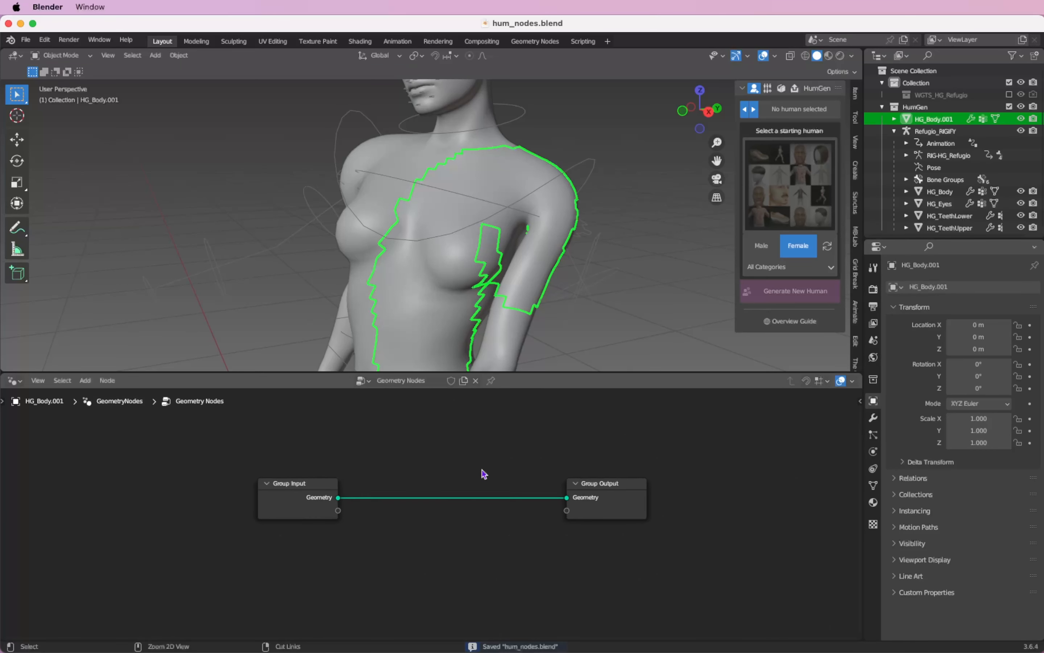
pyautogui.keyDown('ctrl'); pyautogui.scroll(1, 484, 474); pyautogui.keyUp('ctrl')
pyautogui.hscroll(2, 484, 474)
pyautogui.scroll(1, 484, 474)
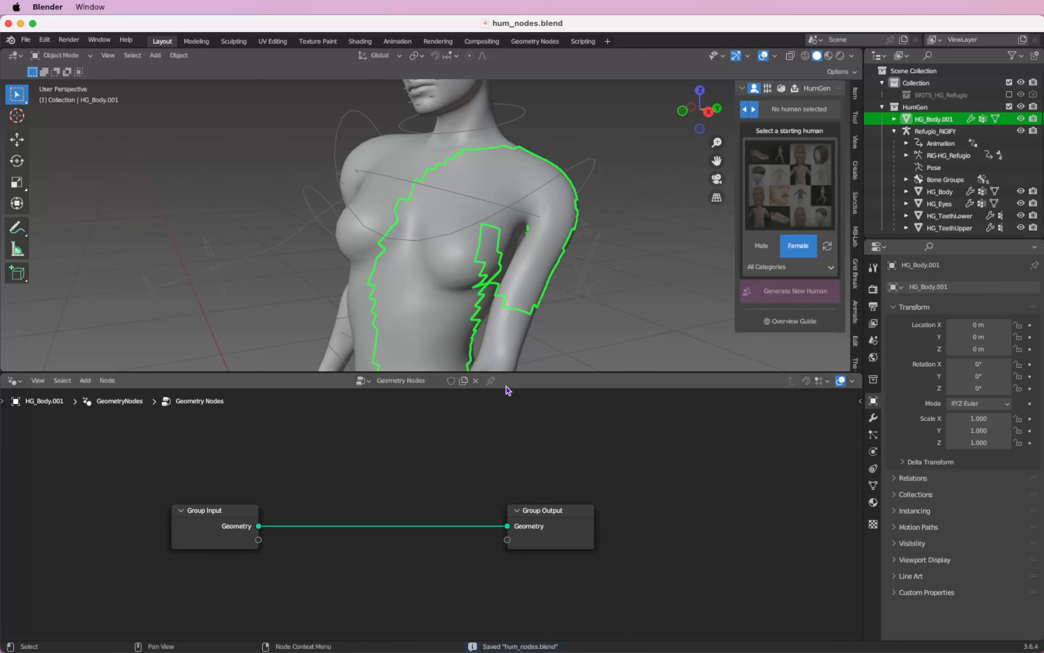
pyautogui.moveTo(516, 371); pyautogui.dragTo(516, 290)
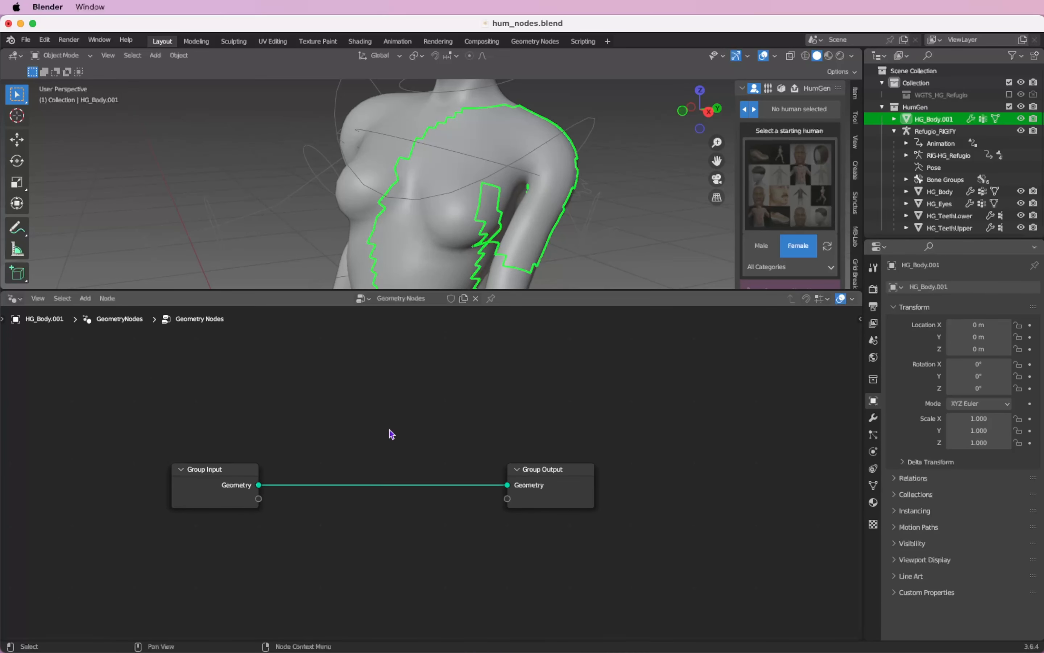
# Add an Extrude Mesh node on the link between Group Input and Group Output.
pyautogui.scroll(-2, 390, 429)
pyautogui.hscroll(-2, 390, 426)
pyautogui.hotkey('shift', 'a')
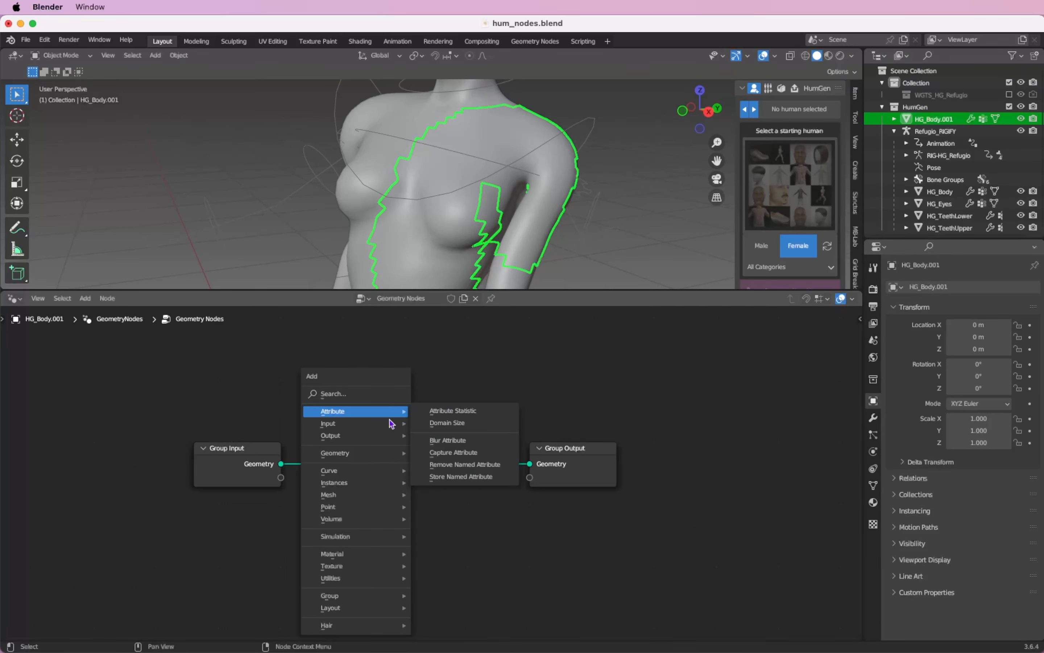
pyautogui.click(391, 396)
pyautogui.write('extrud')
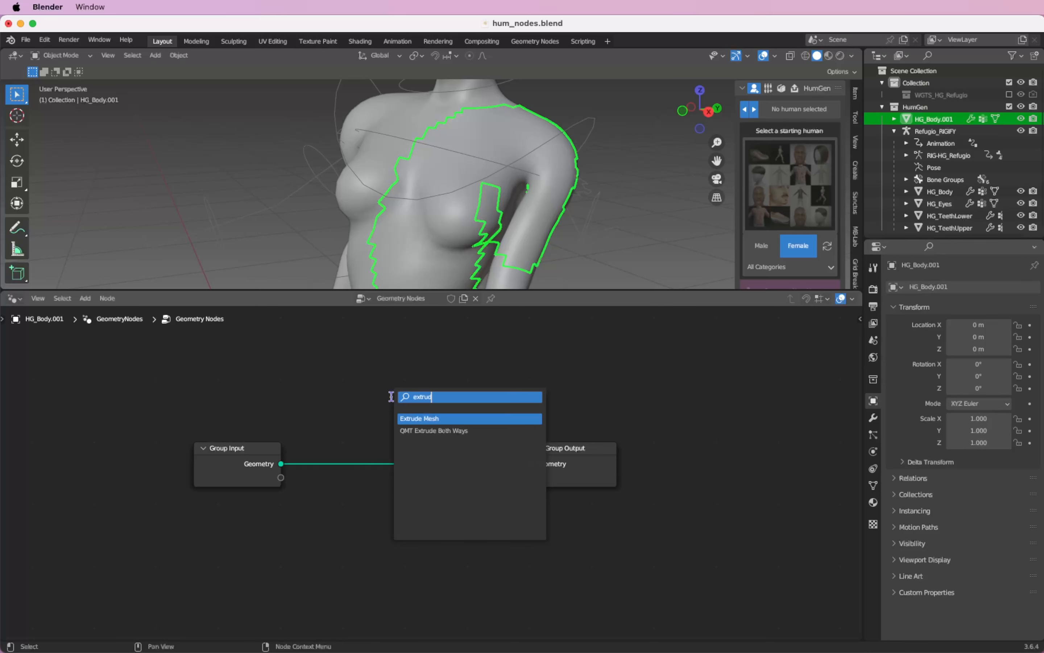
pyautogui.press('Return')
pyautogui.click(325, 417)
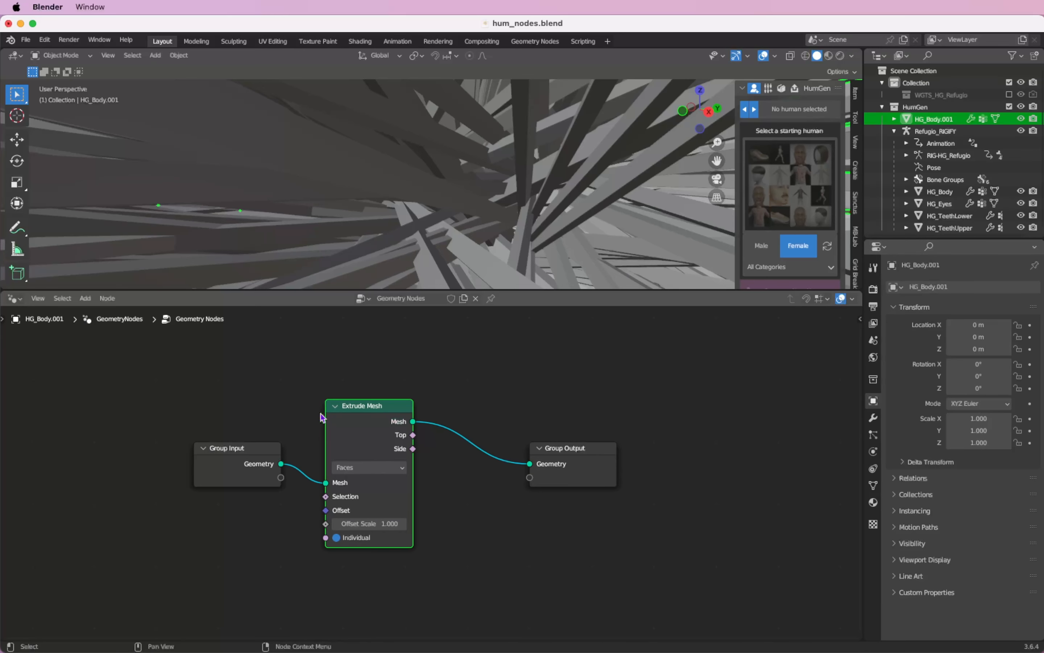
# Move Group Output farther away and insert a Scale Elements node between Extrude Mesh and Group Output.
pyautogui.scroll(-2, 480, 405)
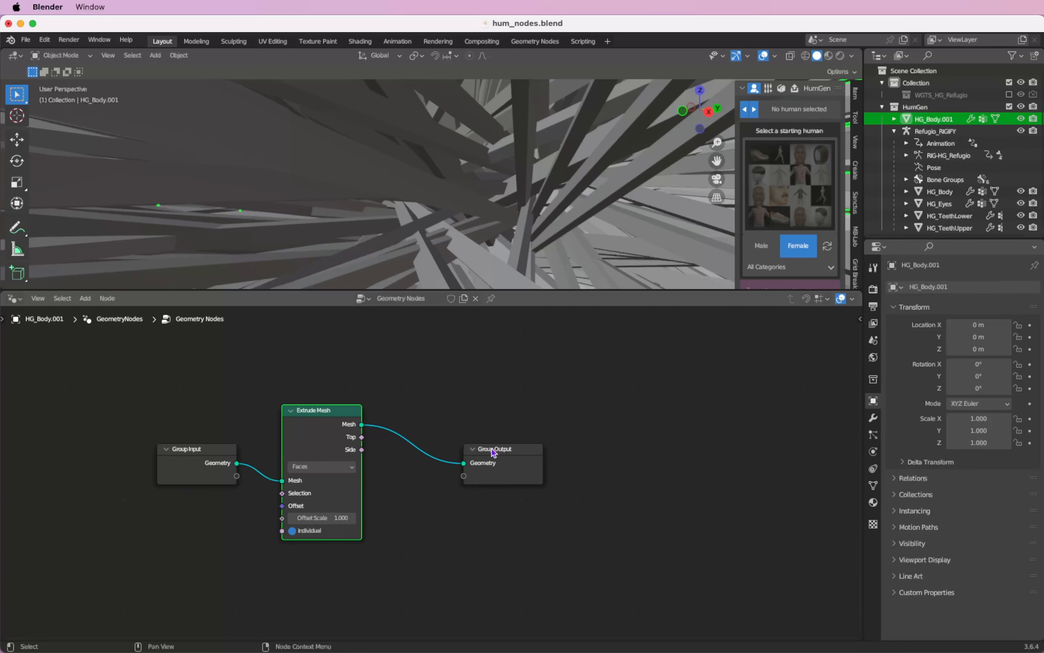
pyautogui.moveTo(494, 451); pyautogui.dragTo(690, 452)
pyautogui.hotkey('shift', 'a')
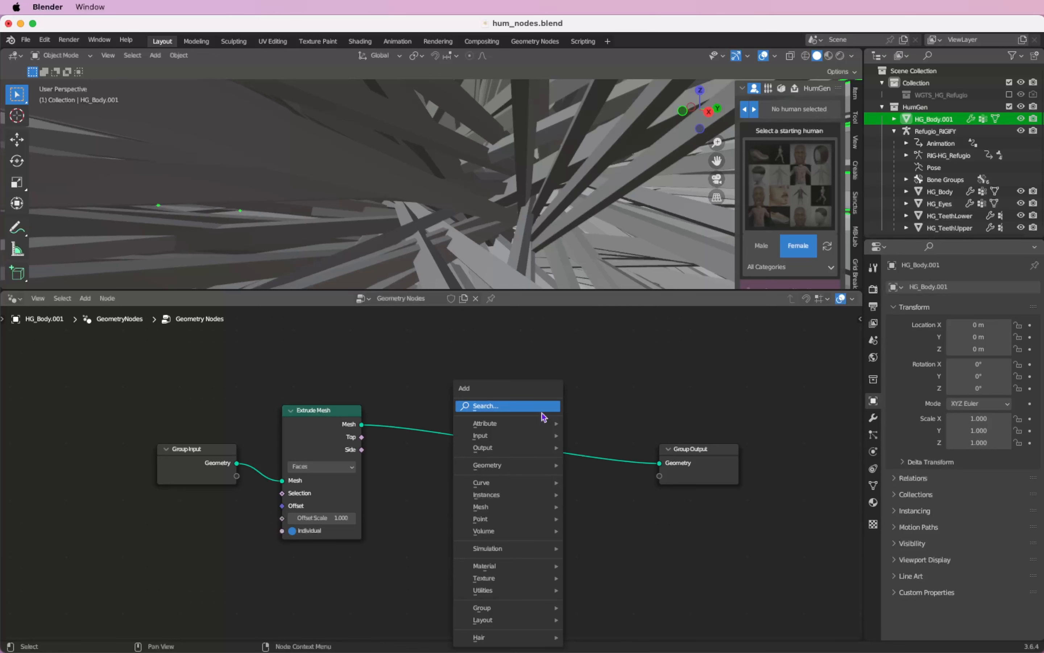
pyautogui.write('scale')
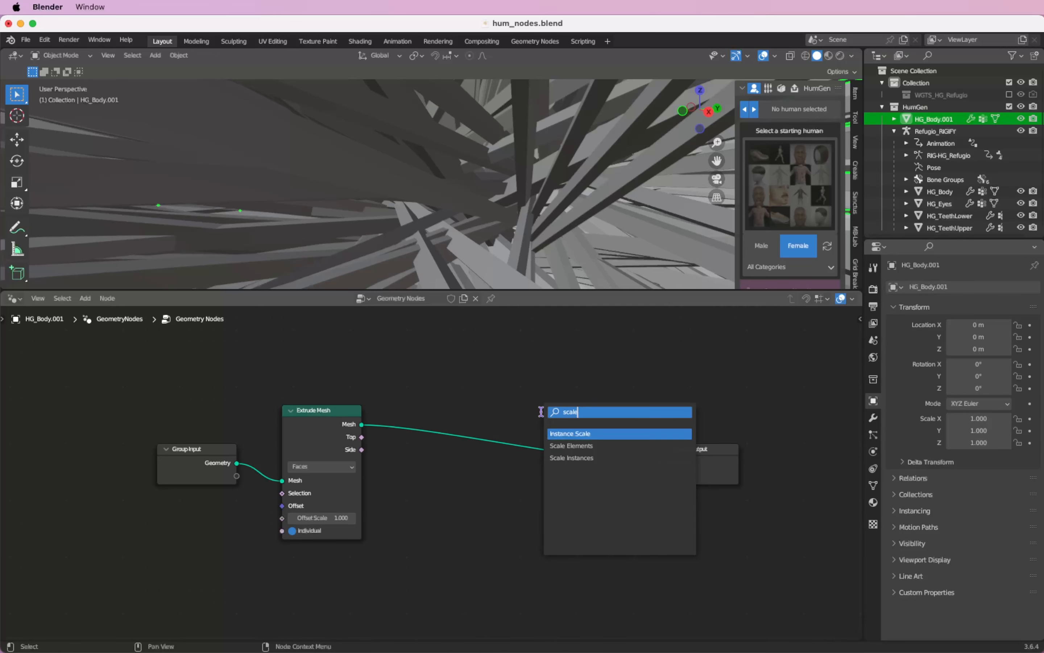
pyautogui.press('Down')
pyautogui.press('Return')
pyautogui.click(433, 405)
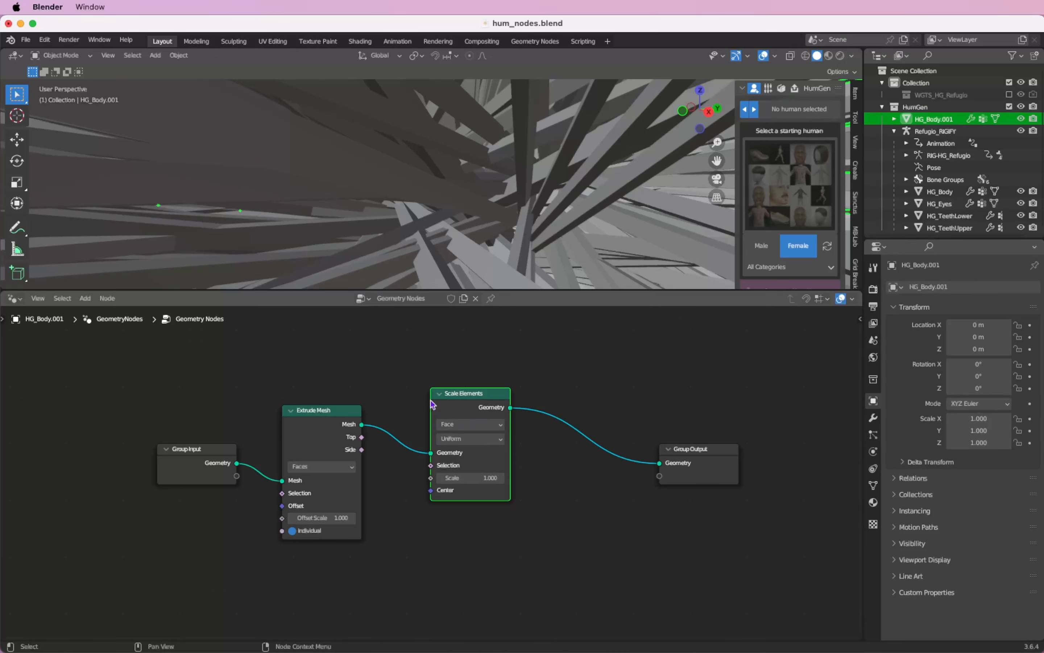
# Connect Extrude Mesh's Top output to Scale Elements' Selection input, and set Scale Elements to Edge and Single Axis.
pyautogui.hscroll(-2, 471, 439)
pyautogui.keyDown('ctrl'); pyautogui.scroll(1, 470, 438); pyautogui.keyUp('ctrl')
pyautogui.hscroll(-3, 472, 439)
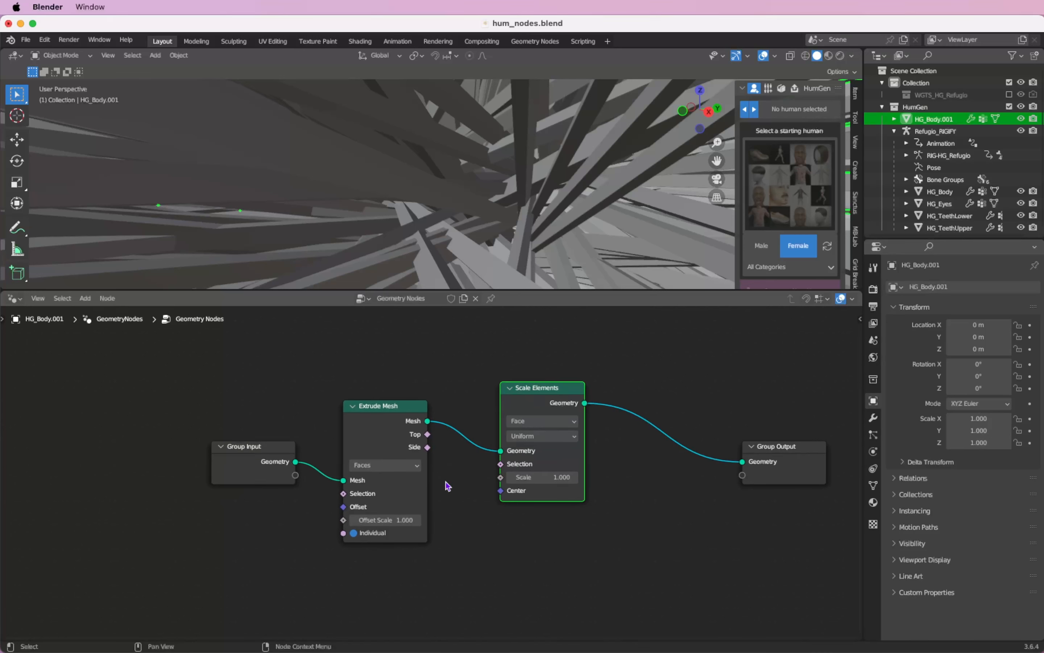
pyautogui.moveTo(428, 434); pyautogui.dragTo(500, 467)
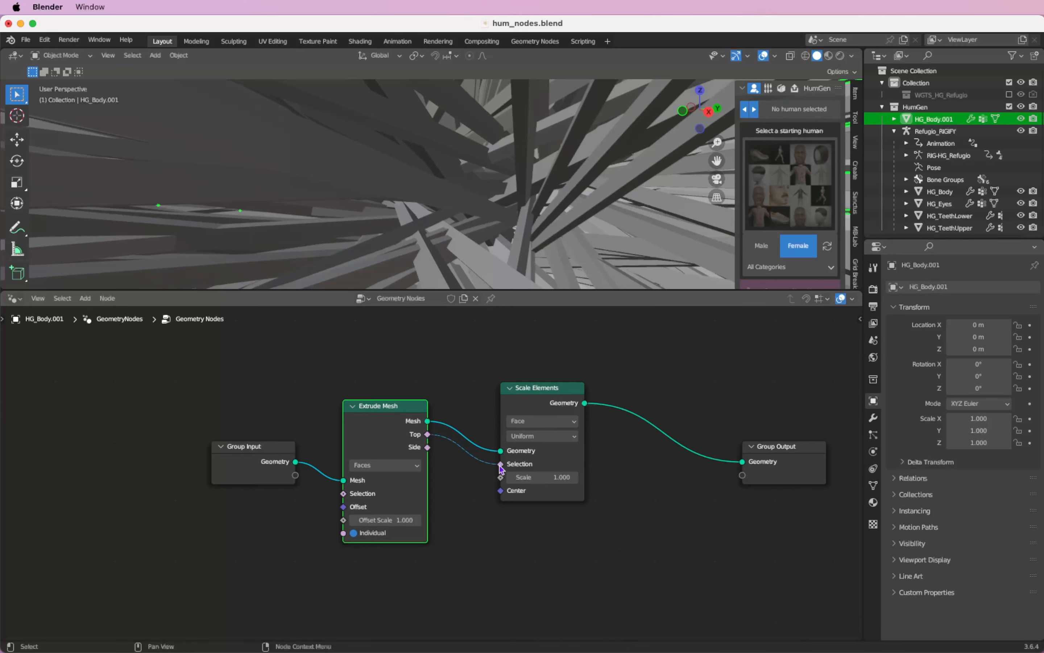
pyautogui.click(551, 421)
pyautogui.click(552, 448)
pyautogui.click(561, 436)
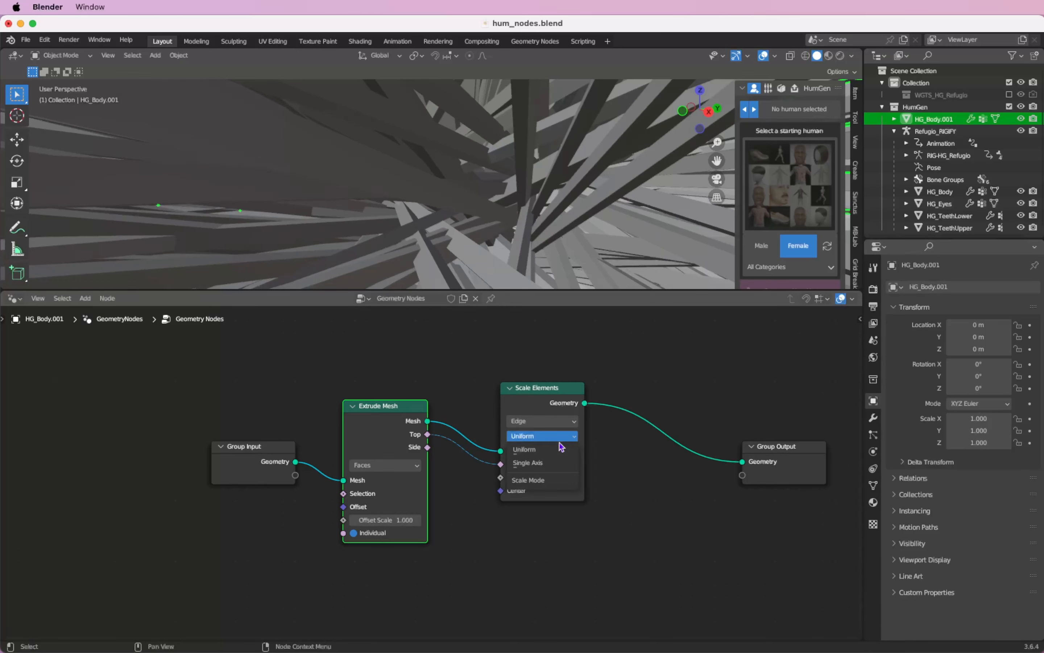
pyautogui.click(556, 465)
# Set Extrude Mesh's Offset Scale to 0.010 and Scale Elements' Scale to 0.5.
pyautogui.scroll(-2, 627, 475)
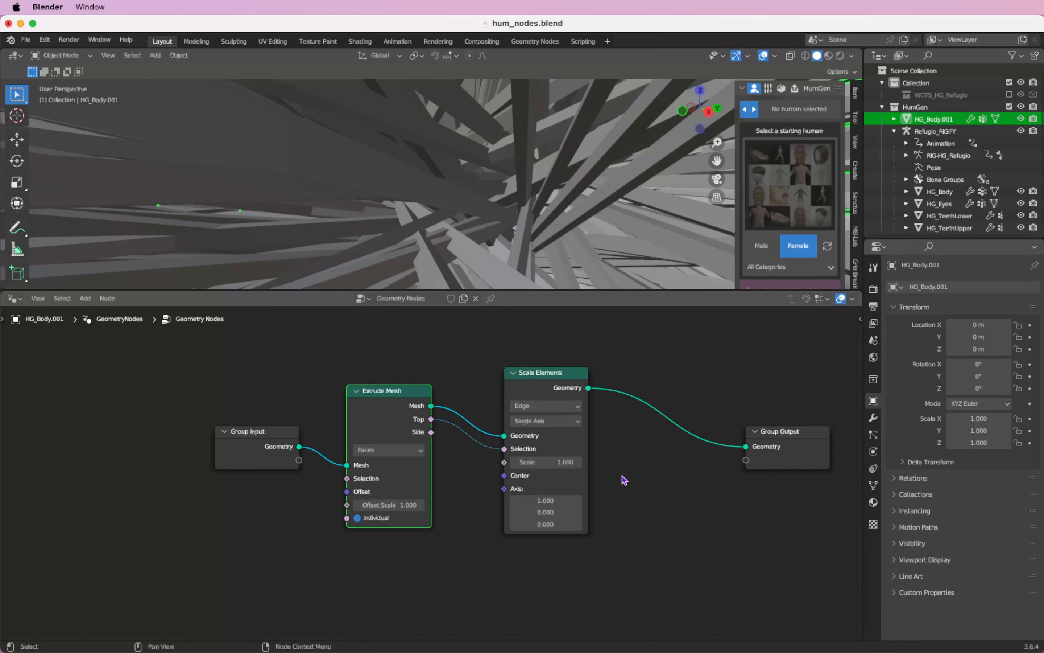
pyautogui.click(390, 506)
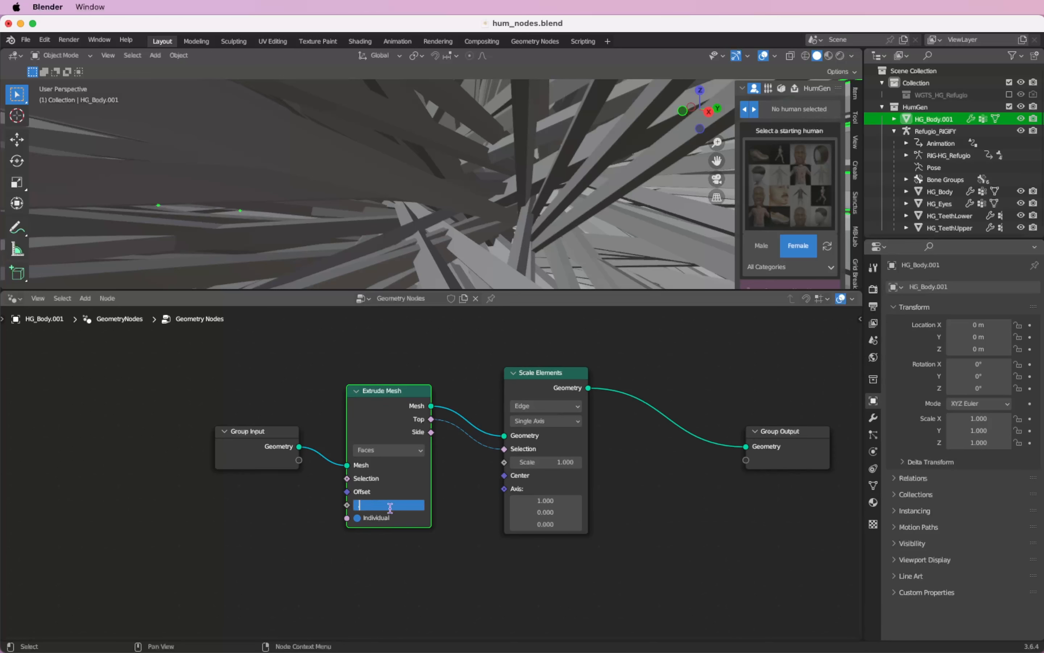
pyautogui.press('Return')
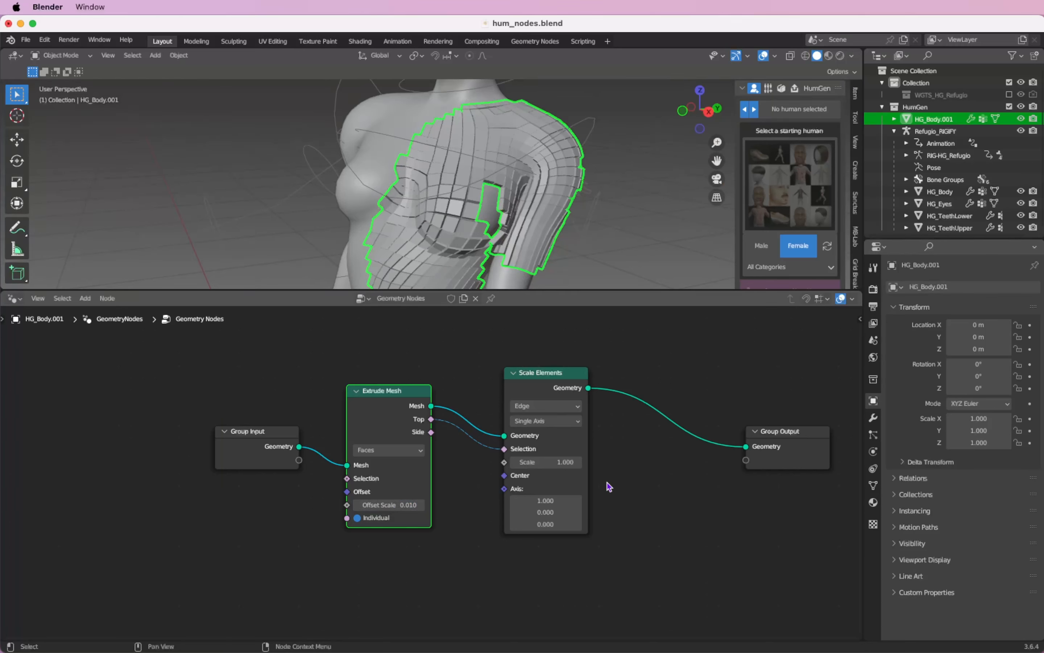
pyautogui.click(542, 461)
pyautogui.write('.5')
pyautogui.press('Return')
# Insert a Delete Geometry node between Scale Elements and Group Output.
pyautogui.hscroll(3, 612, 482)
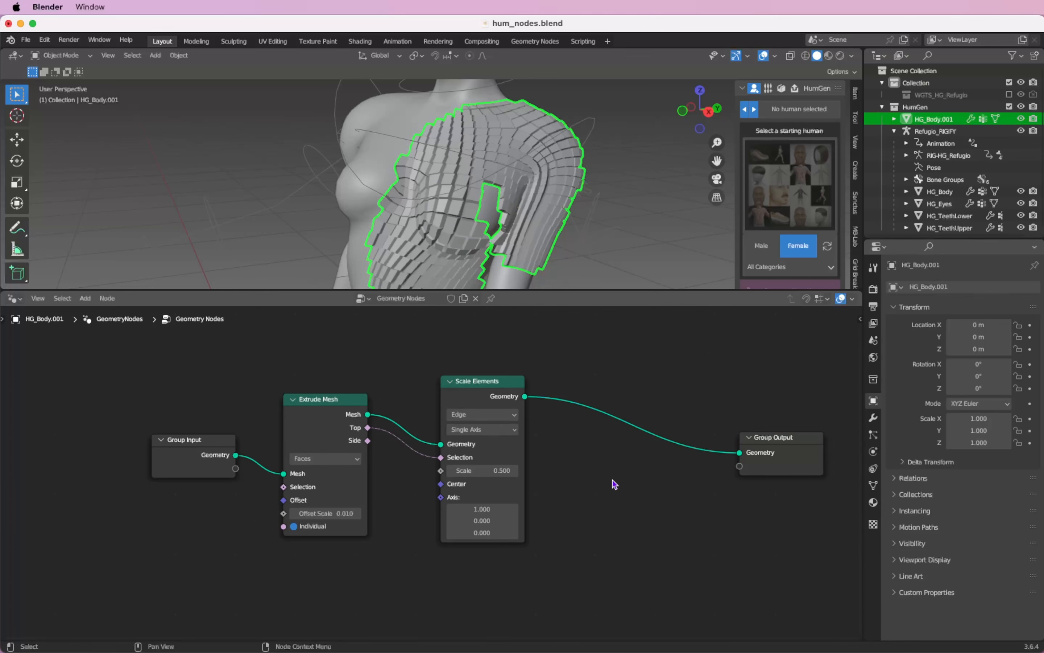
pyautogui.hotkey('shift', 'a')
pyautogui.click(595, 407)
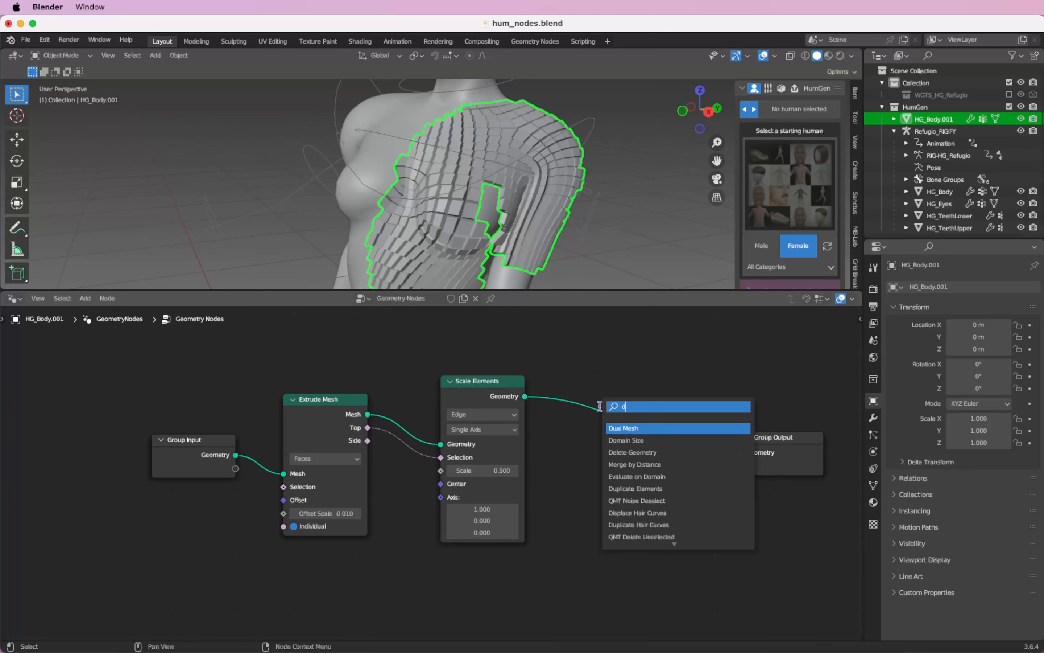
pyautogui.write('delete')
pyautogui.press('Return')
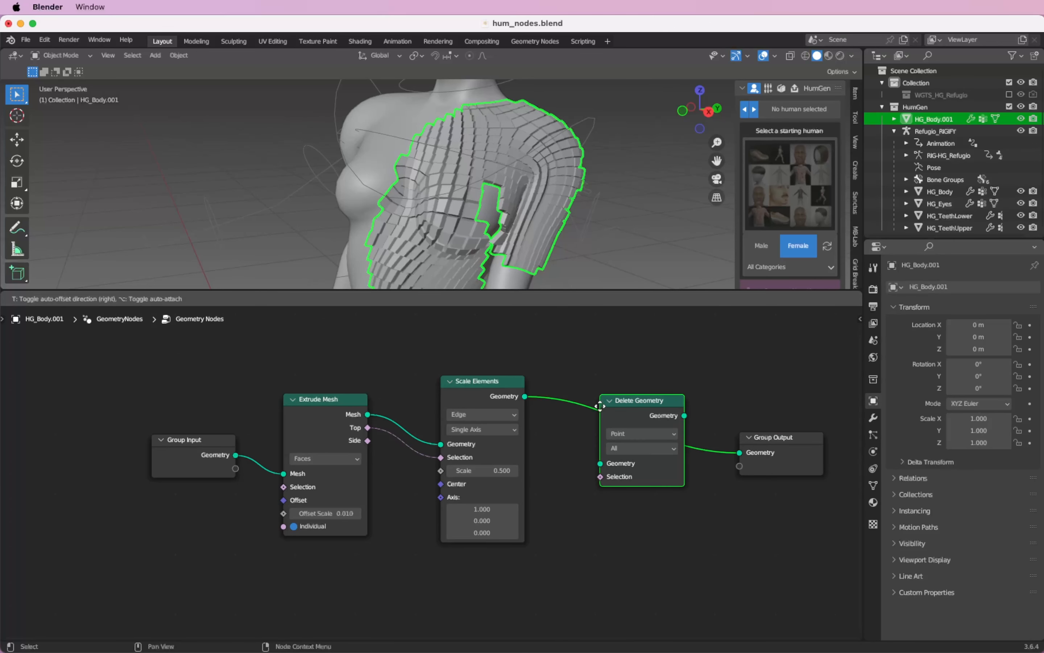
pyautogui.click(590, 399)
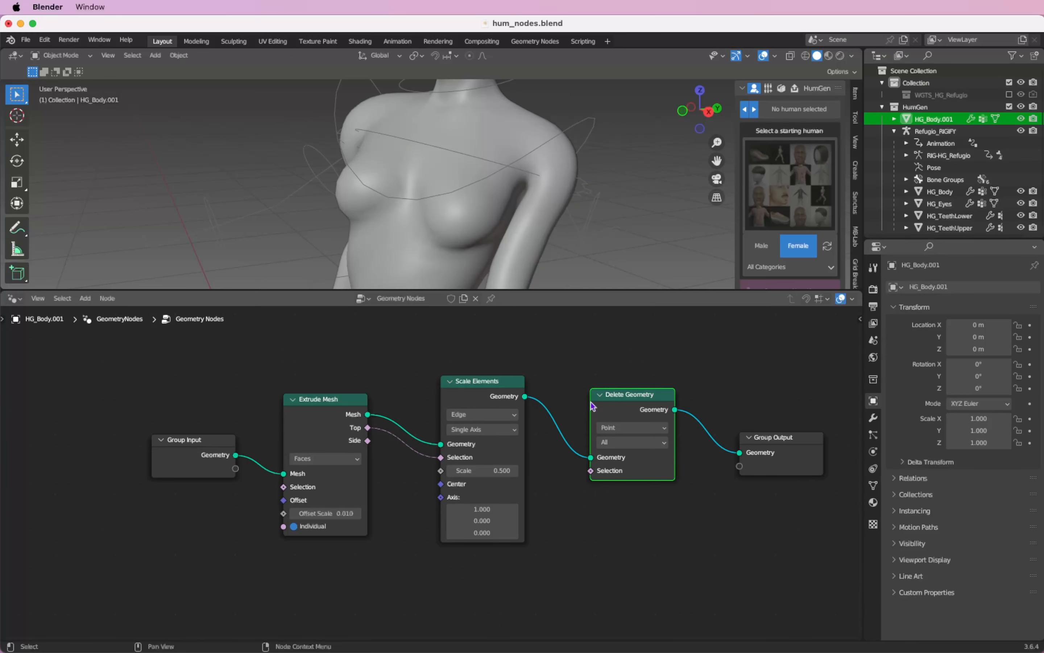
# Connect Extrude Mesh's Top output to Delete Geometry's Selection input and set the deletion domain to Face.
pyautogui.hscroll(2, 608, 472)
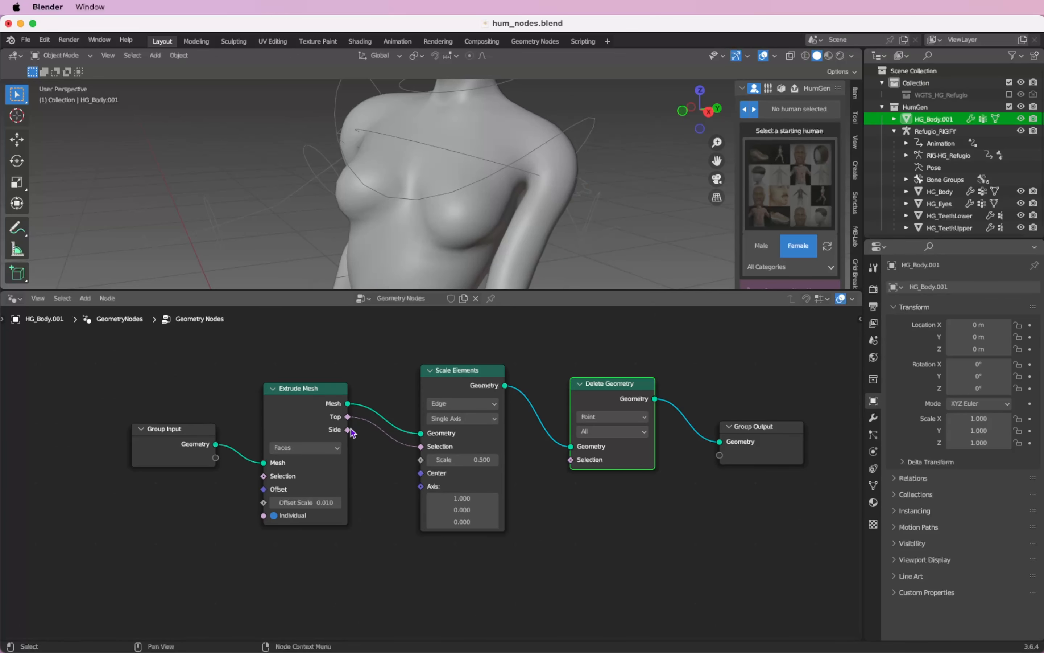
pyautogui.moveTo(349, 419); pyautogui.dragTo(570, 463)
pyautogui.click(622, 417)
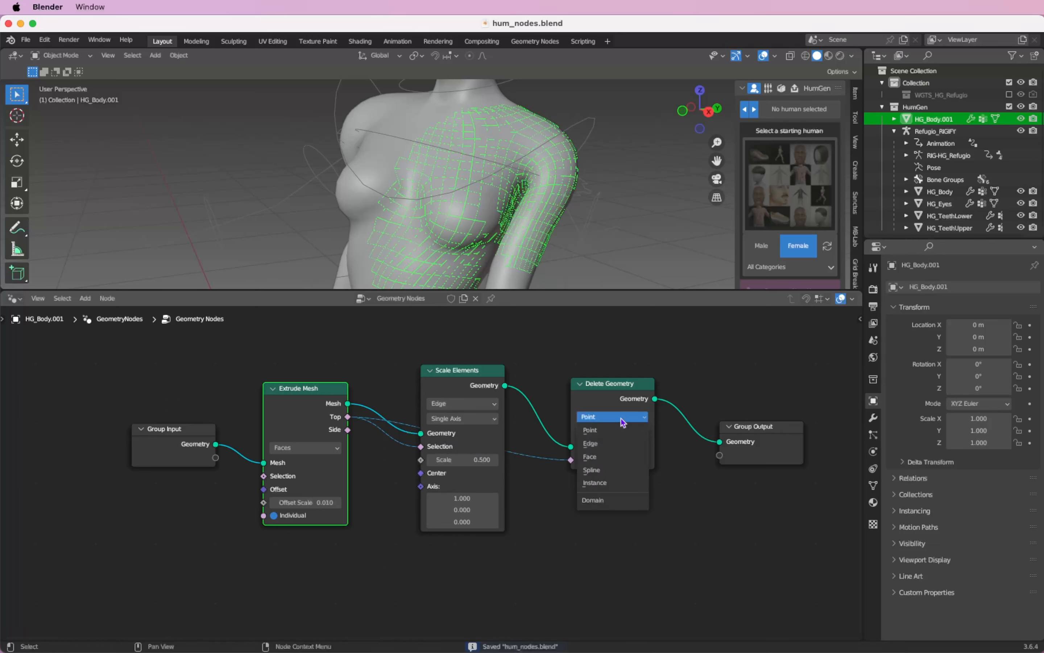
pyautogui.click(620, 457)
# Move the Group Output node farther from Delete Geometry and open the node search.
pyautogui.hscroll(3, 625, 496)
pyautogui.moveTo(718, 433); pyautogui.dragTo(796, 430)
pyautogui.hscroll(2, 664, 512)
pyautogui.hotkey('shift', 'a')
pyautogui.write('re')
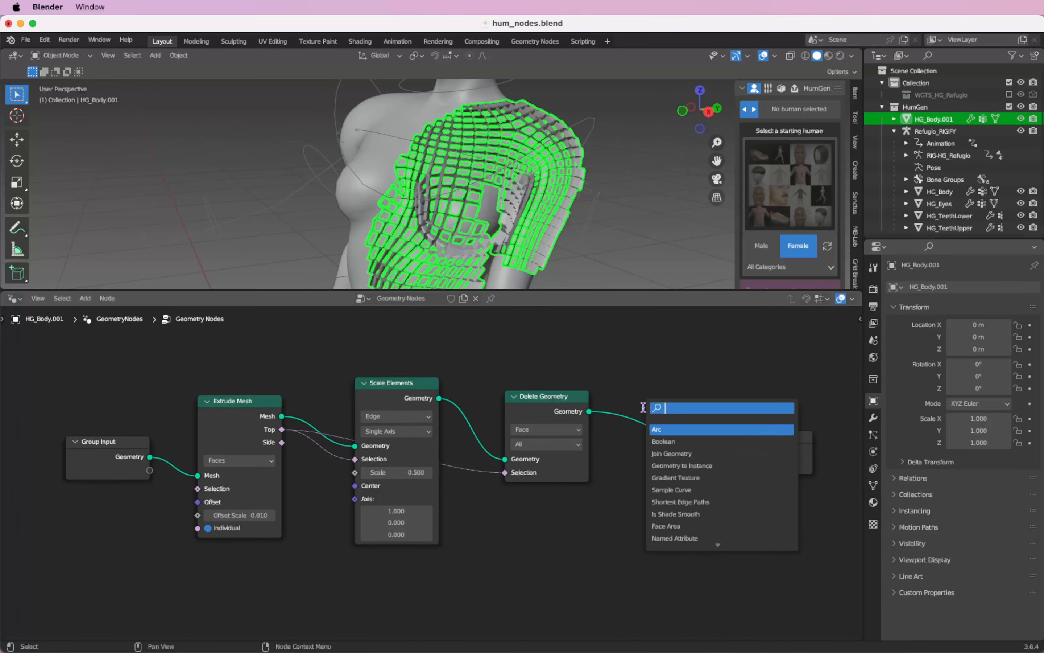
pyautogui.write('ctang')
pyautogui.press('BackSpace')
pyautogui.press('BackSpace')
pyautogui.press('BackSpace')
pyautogui.press('BackSpace')
pyautogui.press('BackSpace')
pyautogui.press('BackSpace')
pyautogui.press('BackSpace')
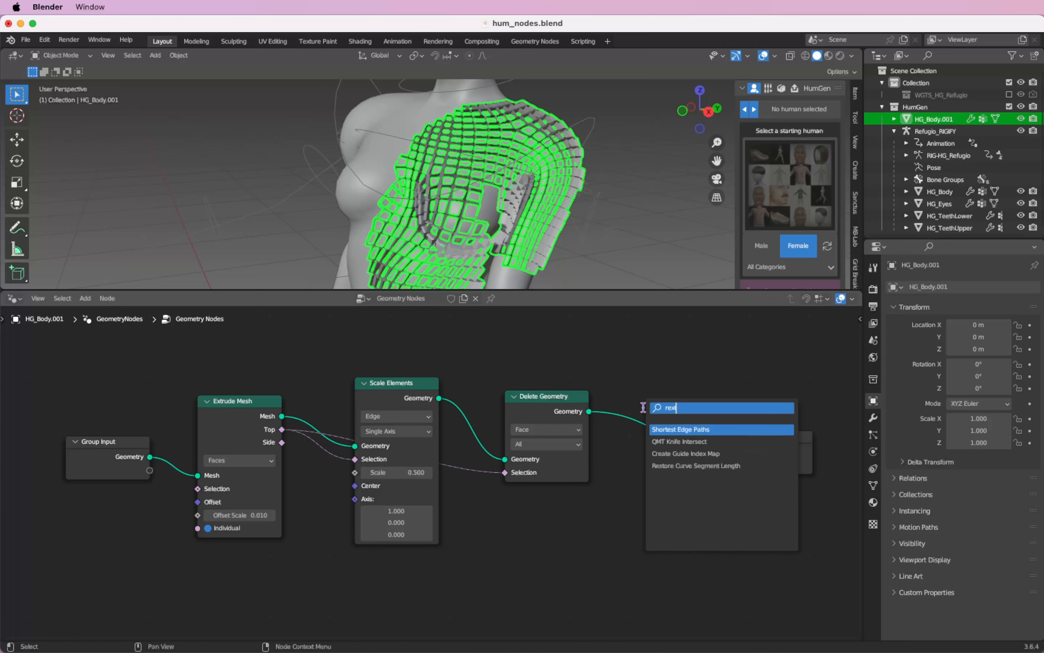
pyautogui.write('re')
pyautogui.press('BackSpace')
pyautogui.press('BackSpace')
# Insert a second Extrude Mesh node between Delete Geometry and Group Output.
pyautogui.write('e')
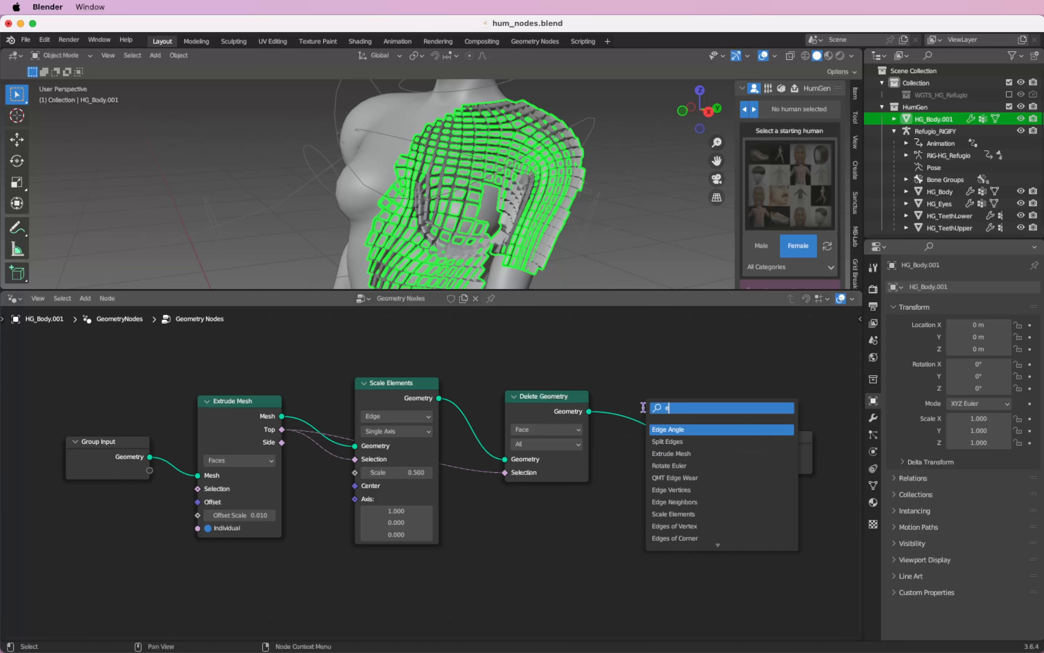
pyautogui.write('xru')
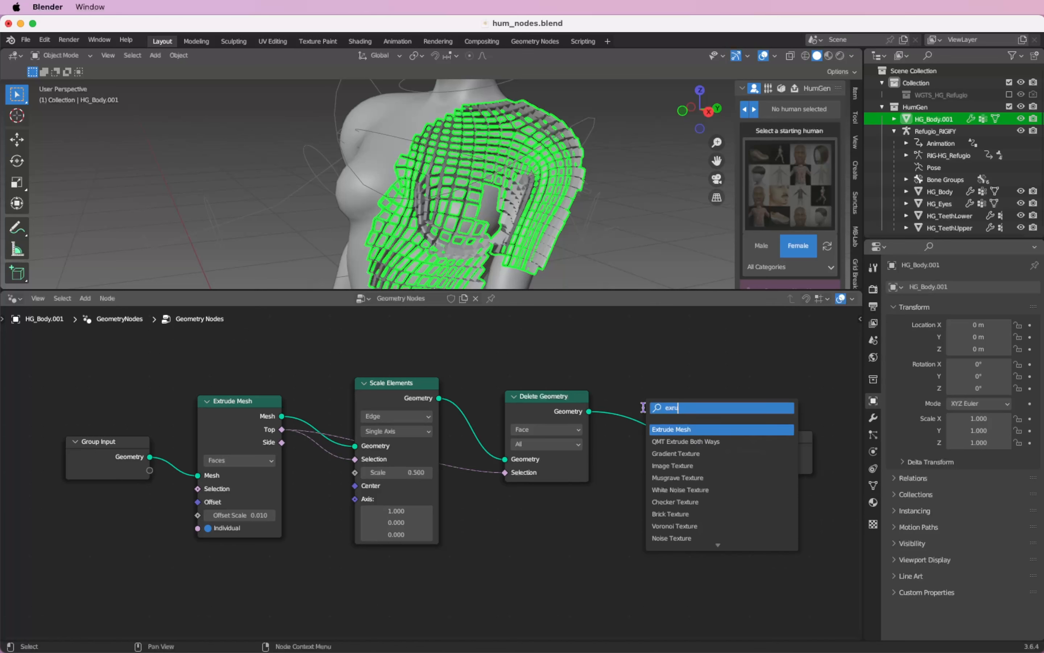
pyautogui.press('Return')
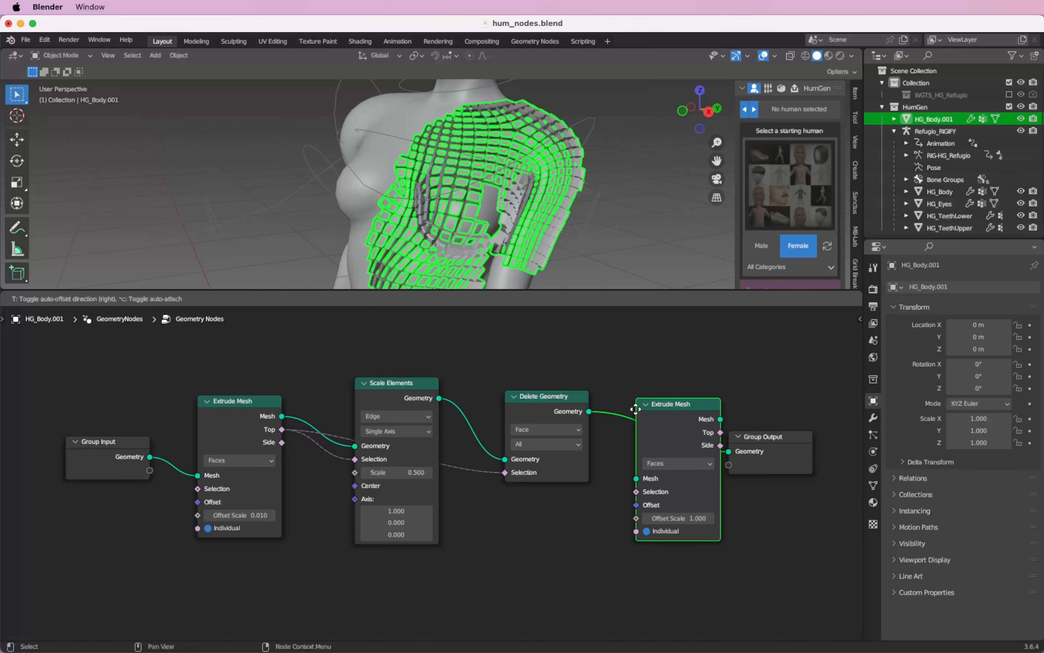
pyautogui.click(634, 409)
pyautogui.hscroll(3, 635, 432)
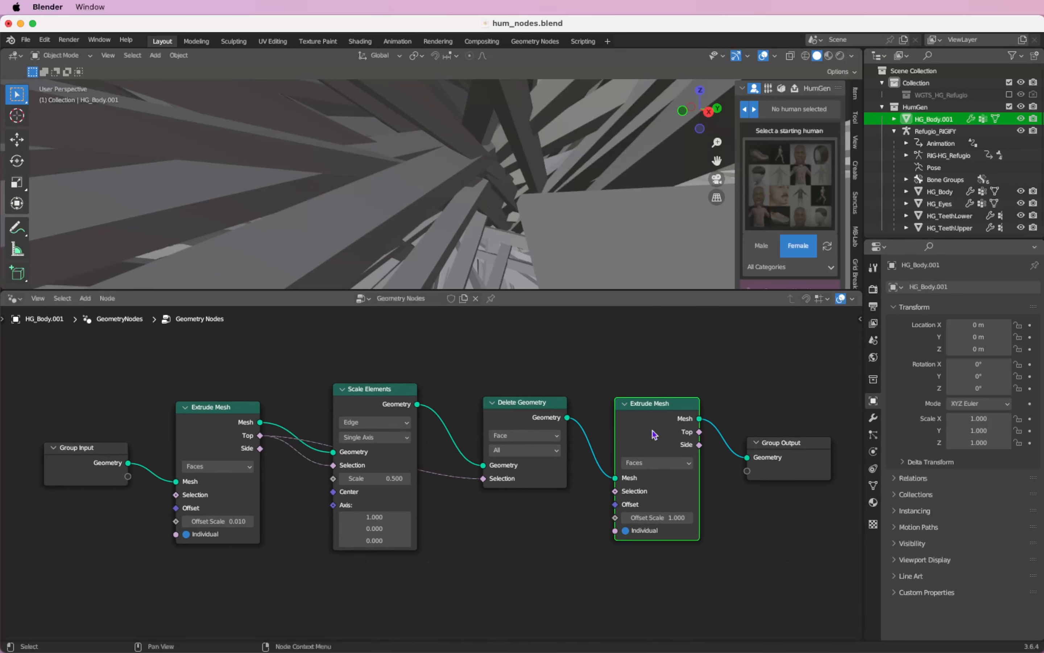
# Set the second Extrude Mesh node's Offset Scale to 0.02.
pyautogui.click(659, 510)
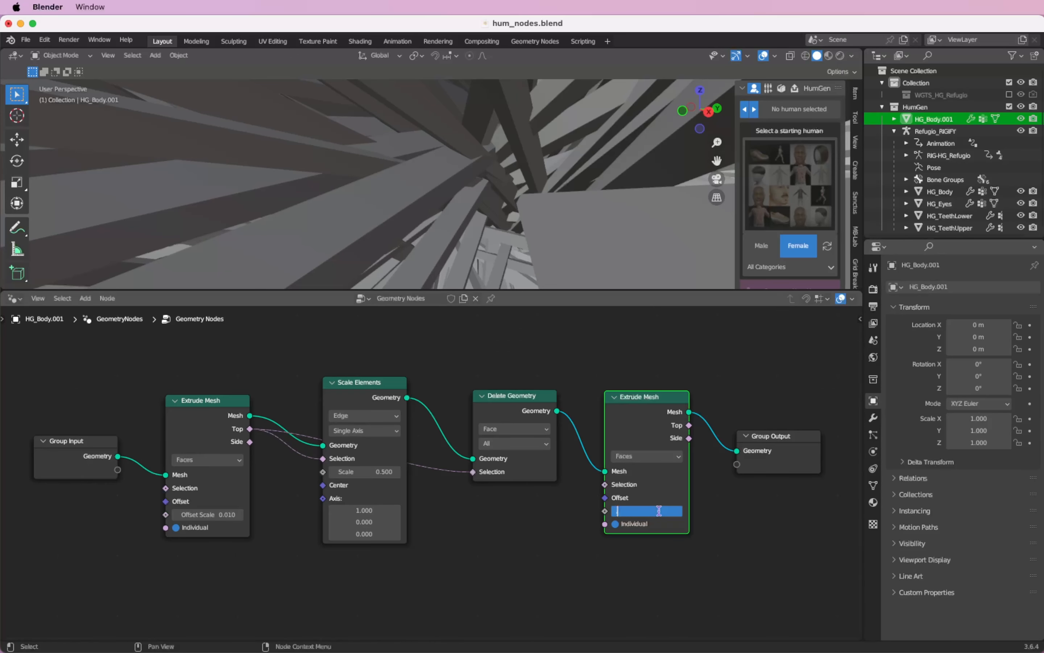
pyautogui.write('.02')
pyautogui.press('Return')
pyautogui.hscroll(3, 671, 546)
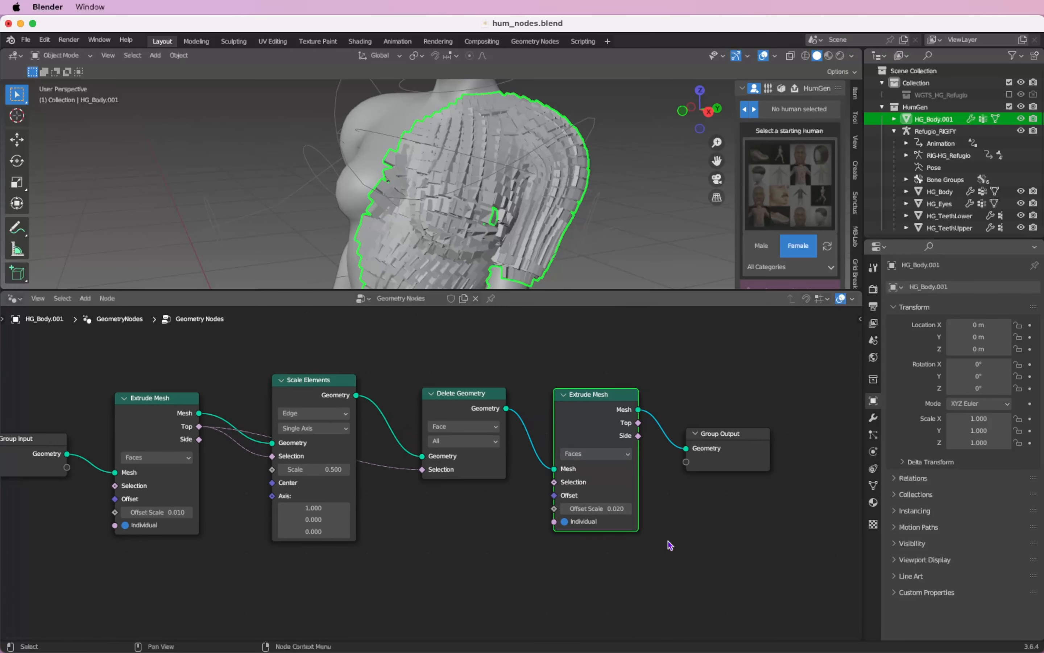
# Move Group Output away to make room and insert a Subdivision Surface node between it and the second Extrude Mesh.
pyautogui.hscroll(2, 670, 546)
pyautogui.moveTo(718, 445); pyautogui.dragTo(813, 438)
pyautogui.hscroll(2, 666, 417)
pyautogui.hscroll(2, 665, 417)
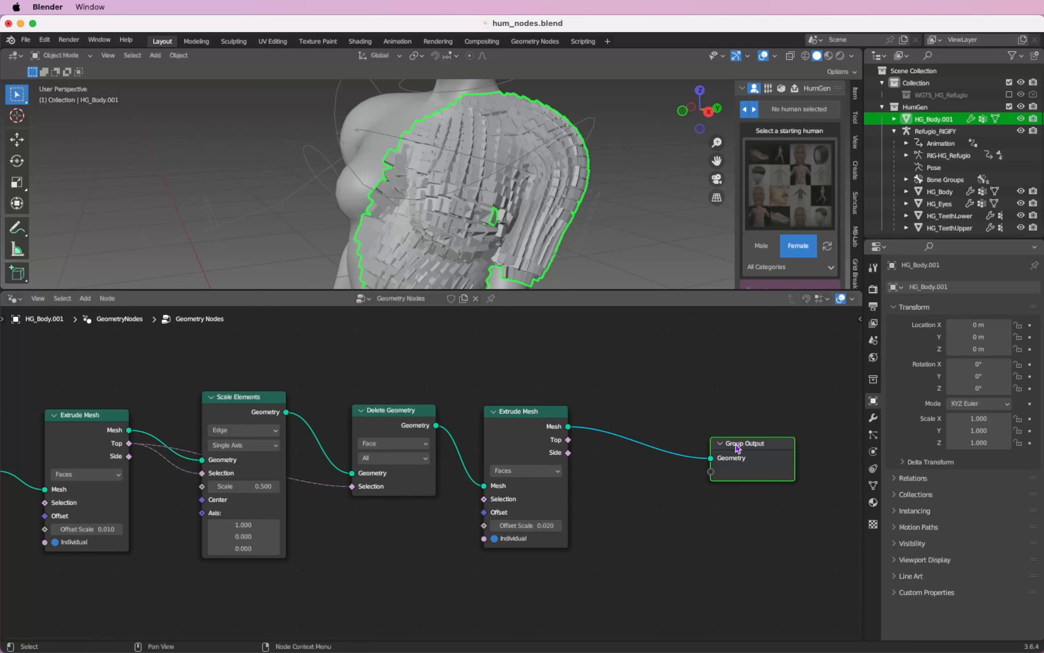
pyautogui.moveTo(738, 448); pyautogui.dragTo(781, 449)
pyautogui.click(654, 412)
pyautogui.hotkey('shift', 'a')
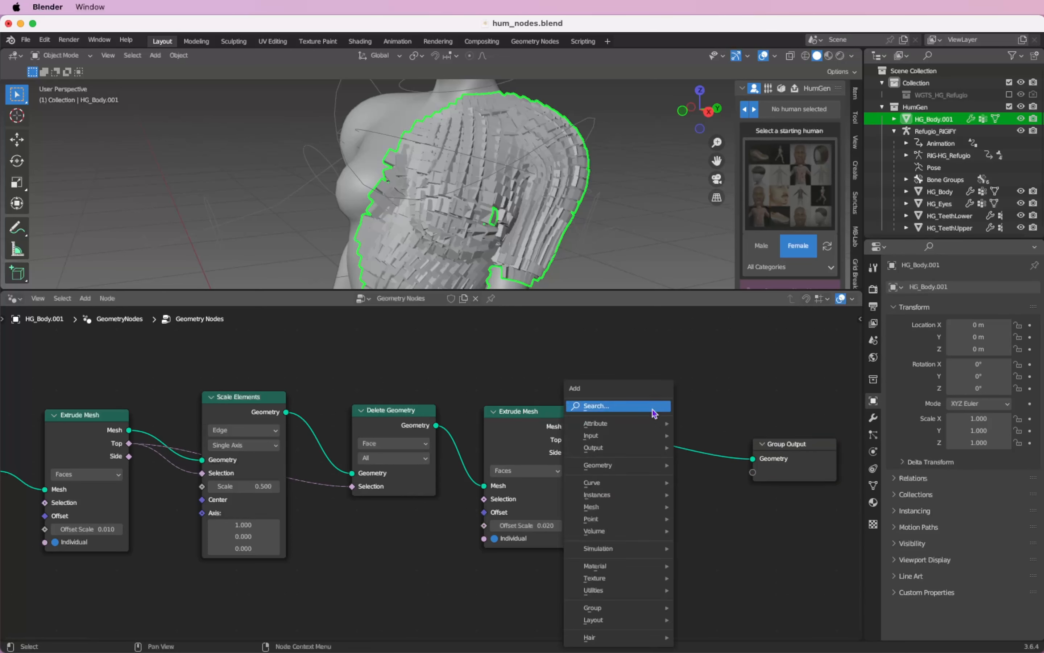
pyautogui.click(654, 408)
pyautogui.write('sub')
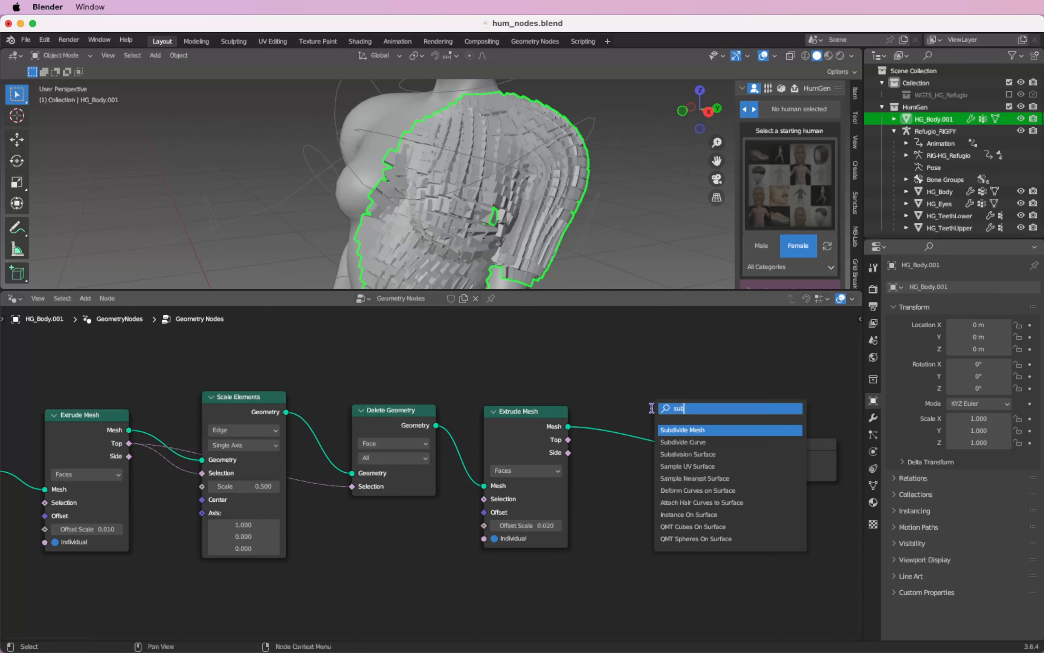
pyautogui.press('Down')
pyautogui.press('Down')
pyautogui.press('Return')
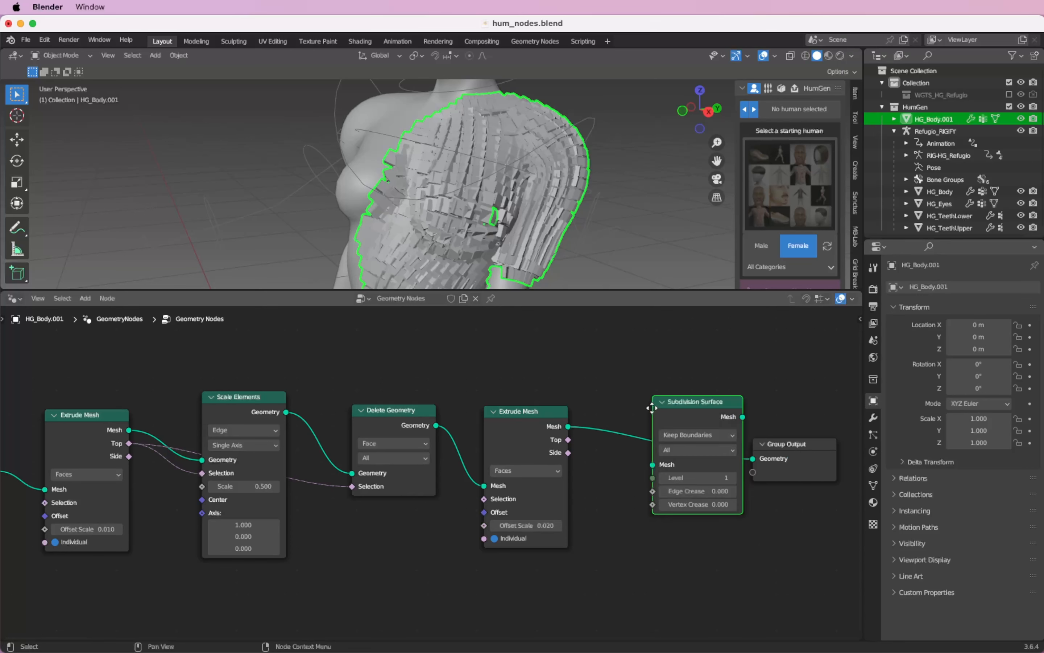
pyautogui.click(626, 412)
# Set the Subdivision Surface node's Level to 0.
pyautogui.click(692, 485)
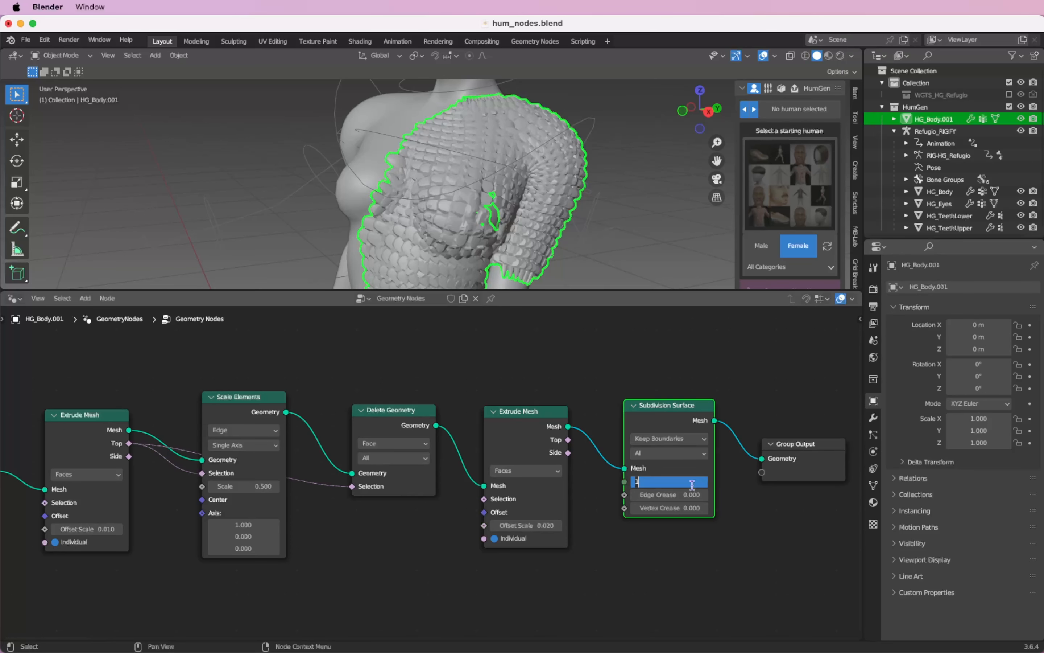
pyautogui.write('0')
pyautogui.press('Return')
# Move Group Output aside and insert a Set Material node between Subdivision Surface and Group Output.
pyautogui.moveTo(692, 484); pyautogui.dragTo(607, 486, button='middle')
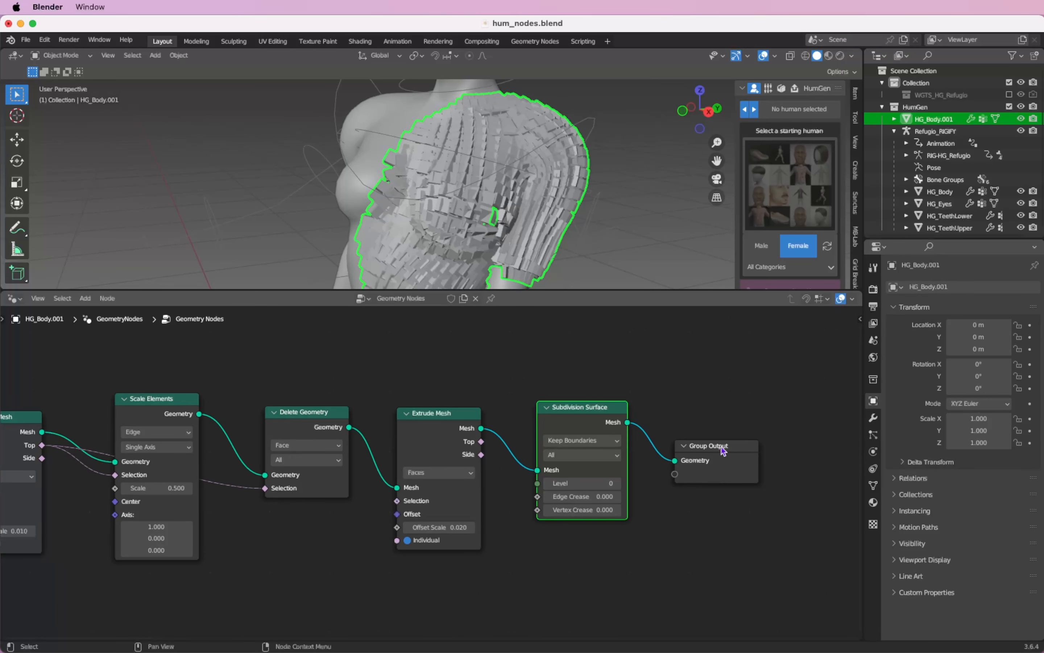
pyautogui.moveTo(722, 449); pyautogui.dragTo(813, 451)
pyautogui.hotkey('shift', 'a')
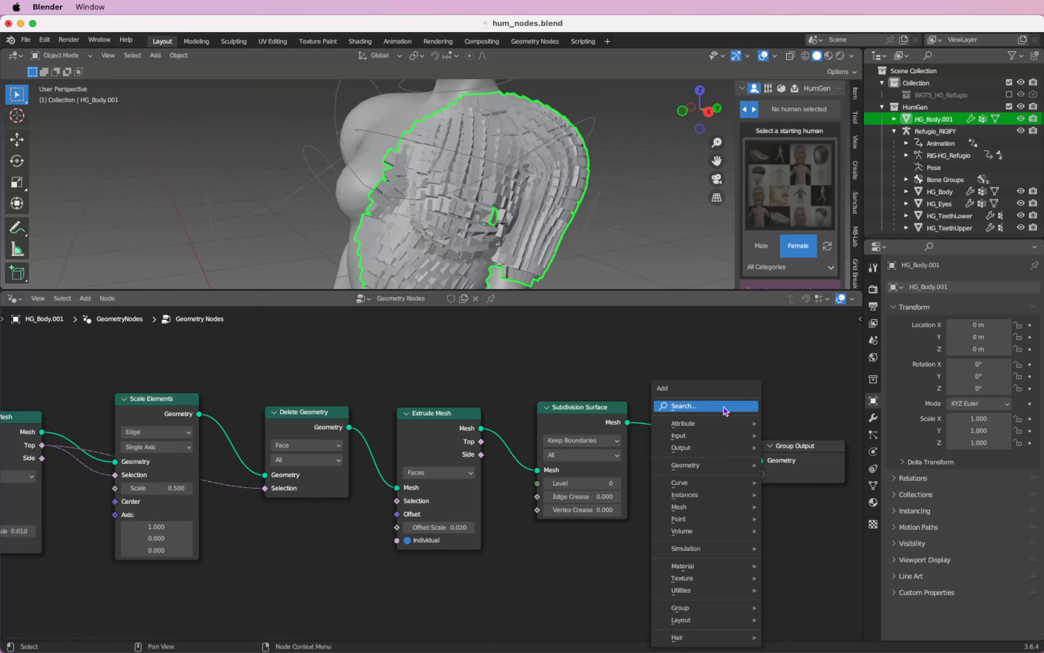
pyautogui.write('set')
pyautogui.click(749, 440)
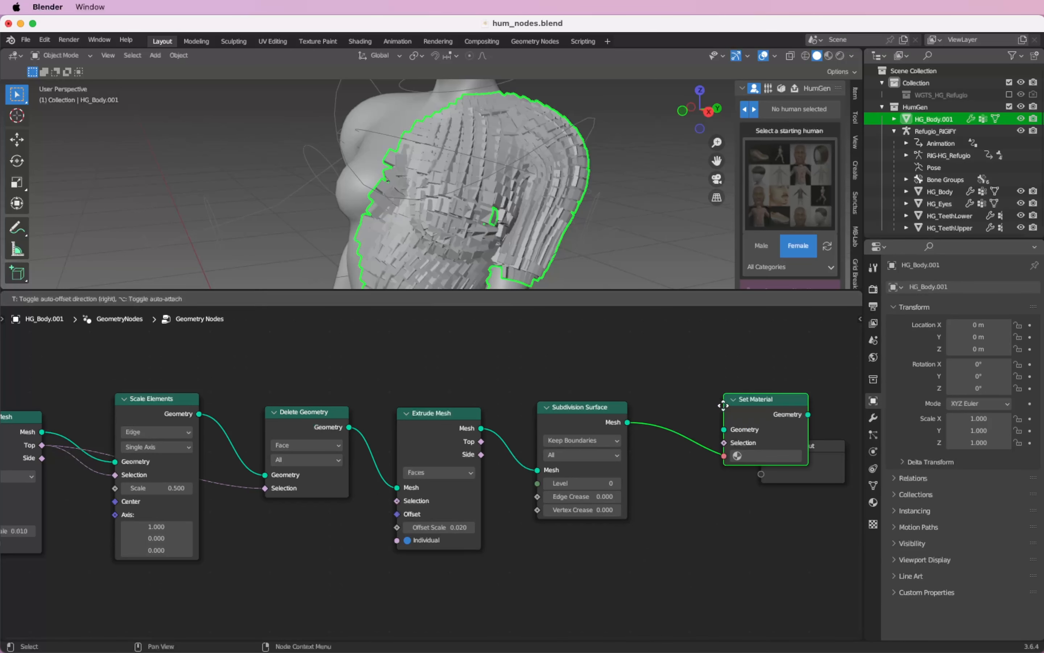
pyautogui.click(696, 427)
# Add a Random Value node below Group Input and connect its Value to the first Extrude Mesh's Offset Scale.
pyautogui.keyDown('ctrl'); pyautogui.hscroll(-2, 758, 458); pyautogui.keyUp('ctrl')
pyautogui.keyDown('ctrl'); pyautogui.hscroll(-3, 758, 459); pyautogui.keyUp('ctrl')
pyautogui.scroll(-2, 457, 518)
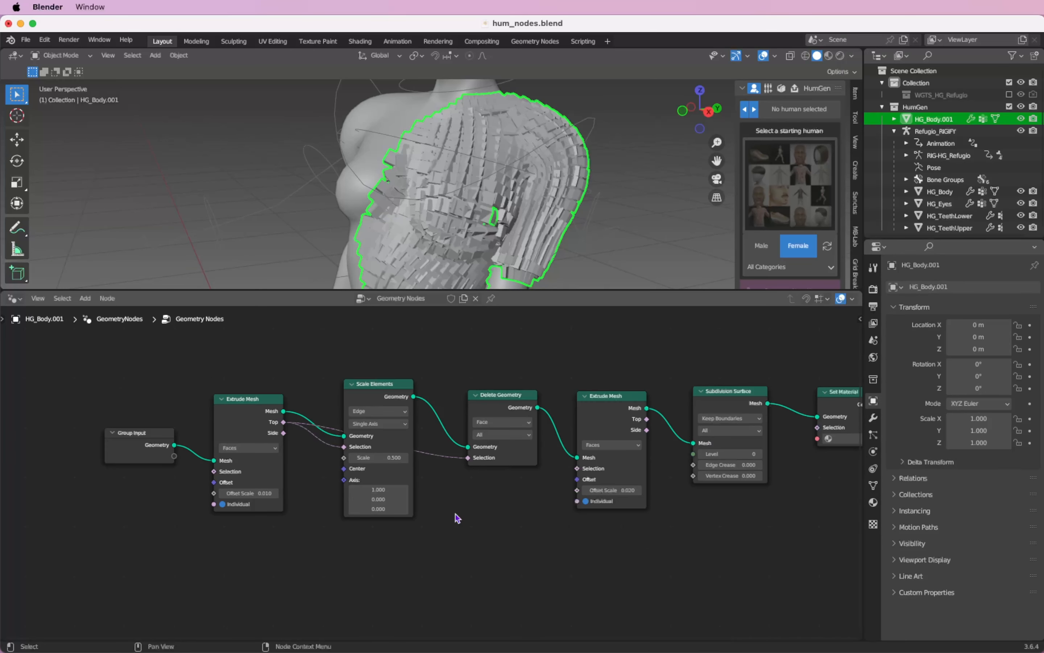
pyautogui.hotkey('shift', 'a')
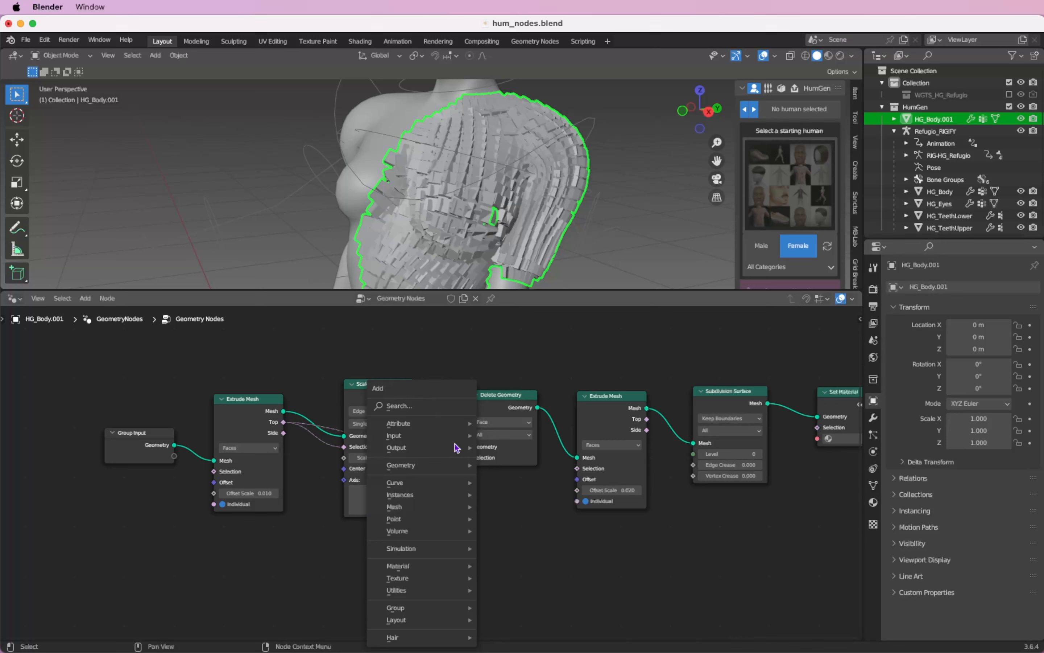
pyautogui.click(449, 405)
pyautogui.write('random')
pyautogui.press('Return')
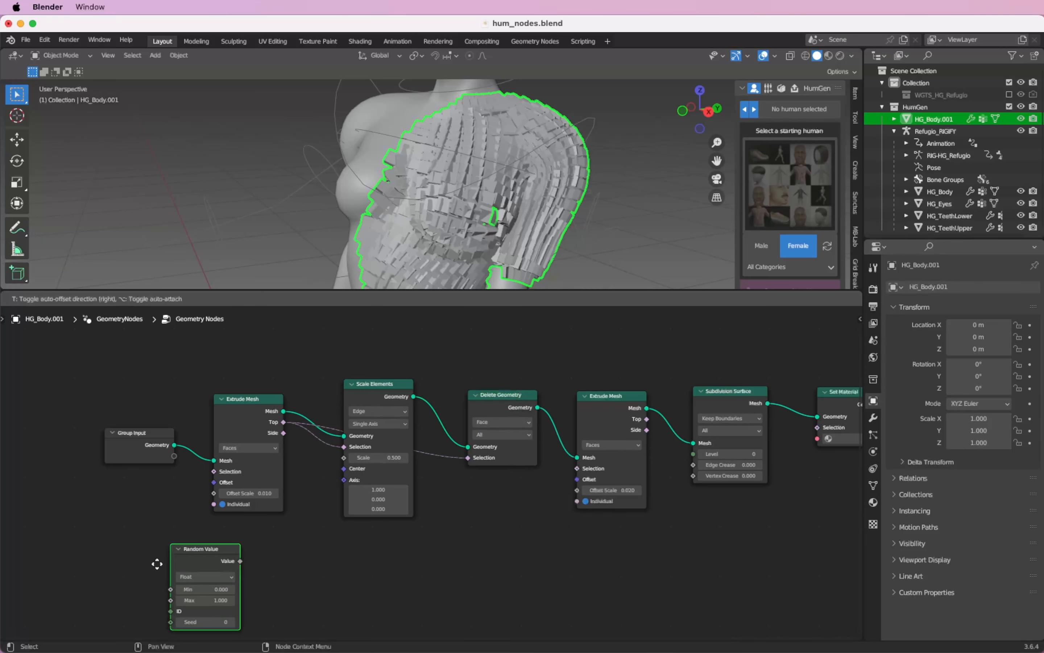
pyautogui.click(138, 552)
pyautogui.hscroll(-3, 139, 553)
pyautogui.scroll(-3, 139, 553)
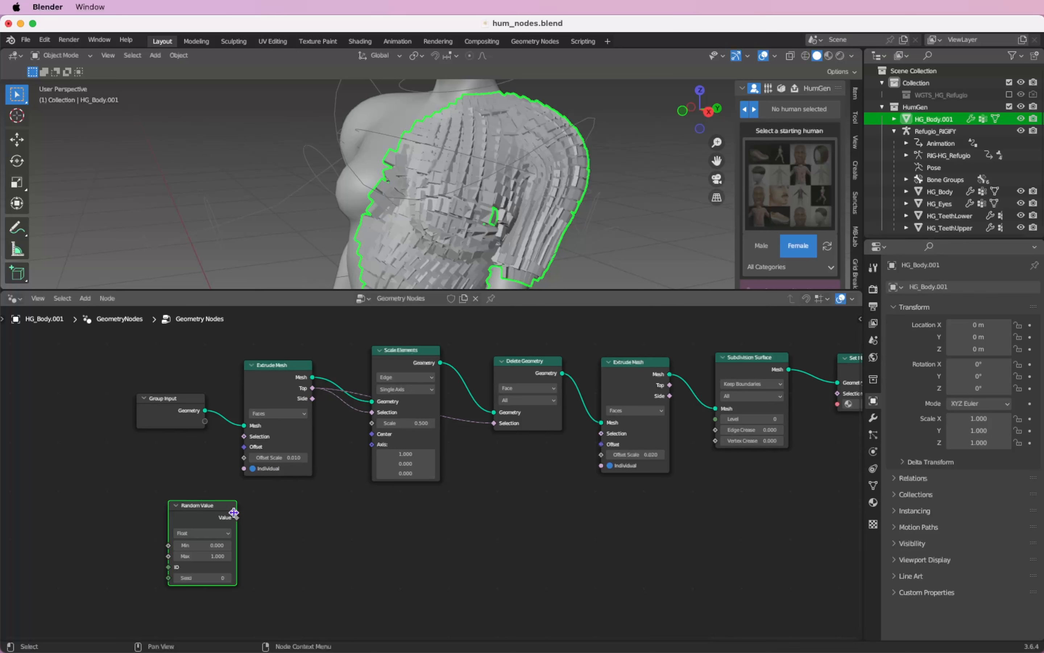
pyautogui.moveTo(237, 518); pyautogui.dragTo(243, 458)
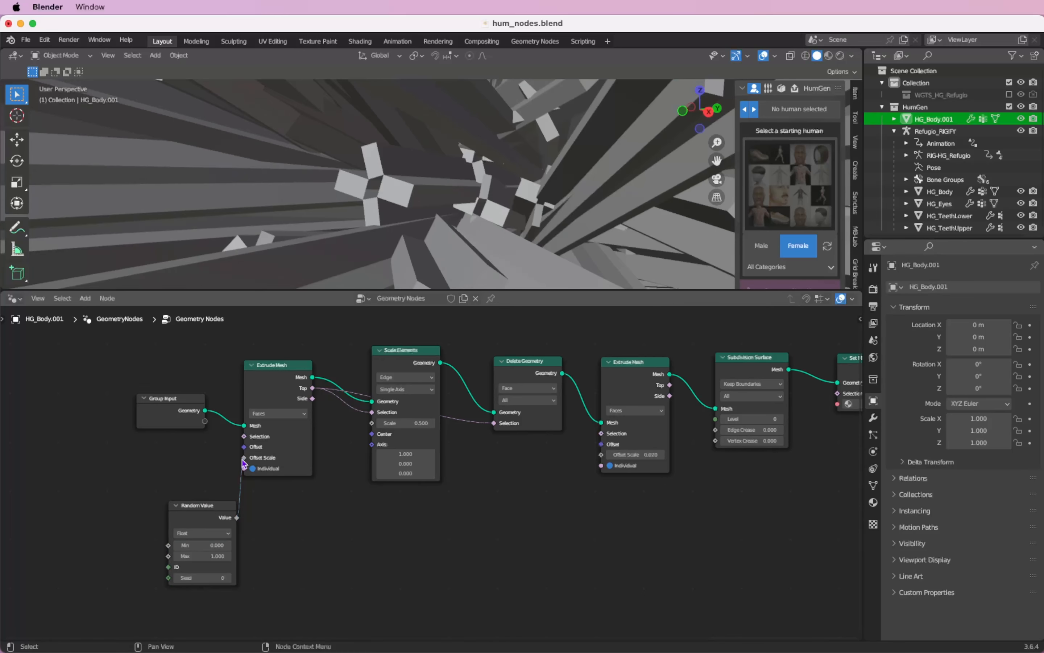
# Set the Random Value node's Min to 0.08 and Max to 0.15.
pyautogui.click(214, 546)
pyautogui.press('Return')
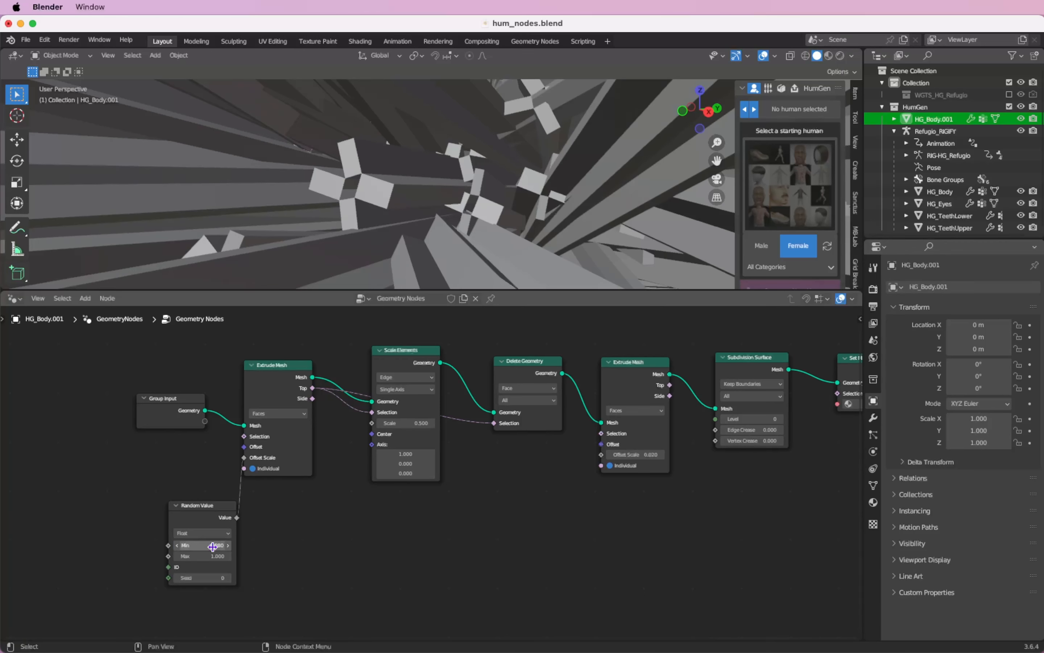
pyautogui.click(211, 555)
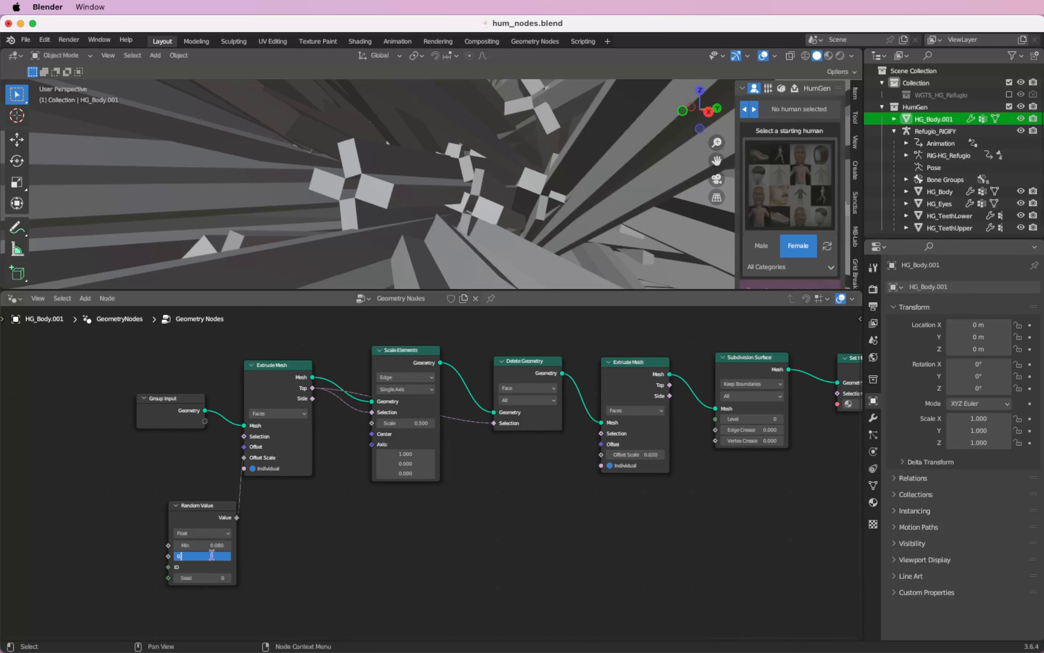
pyautogui.write('0.15')
pyautogui.press('Return')
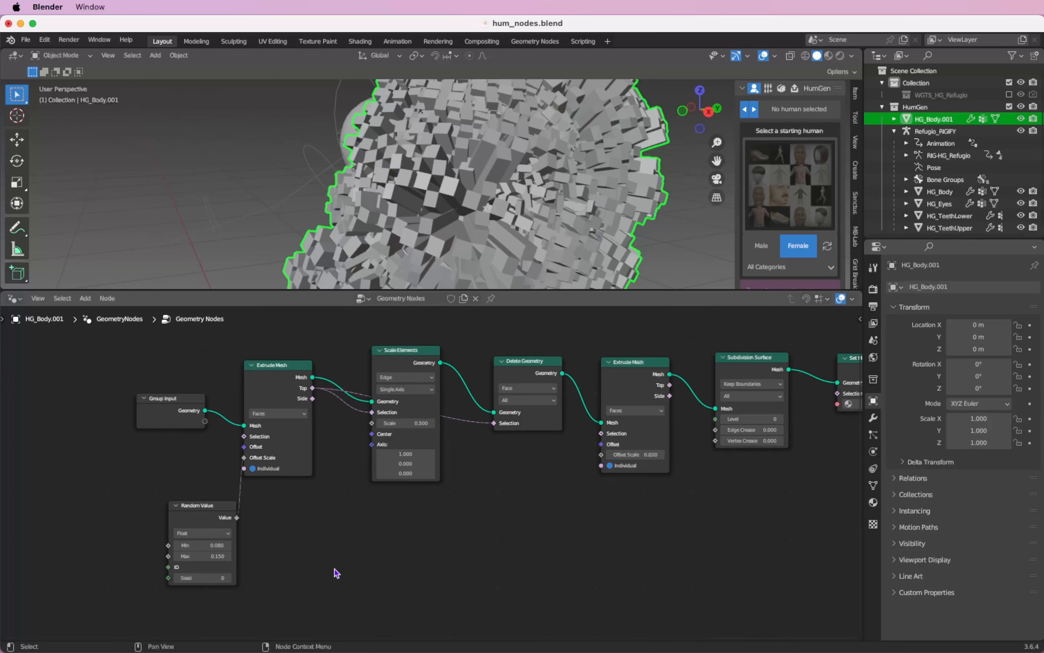
# Duplicate the Random Value node and connect the copy's Value to Scale Elements' Scale input.
pyautogui.hscroll(2, 338, 569)
pyautogui.click(208, 517)
pyautogui.hotkey('shift', 'd')
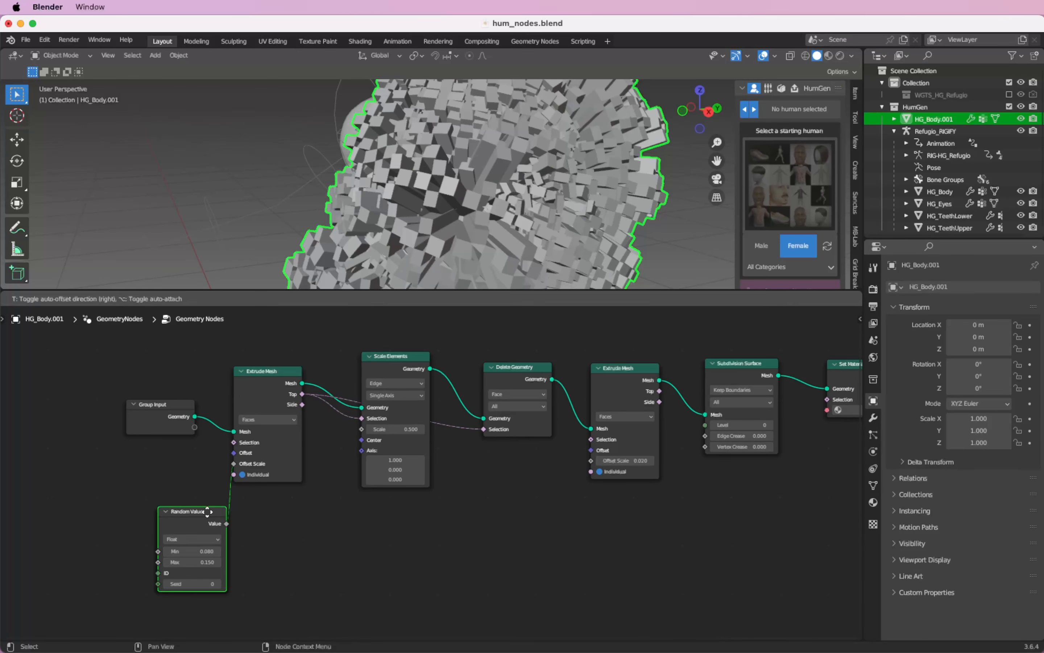
pyautogui.click(326, 520)
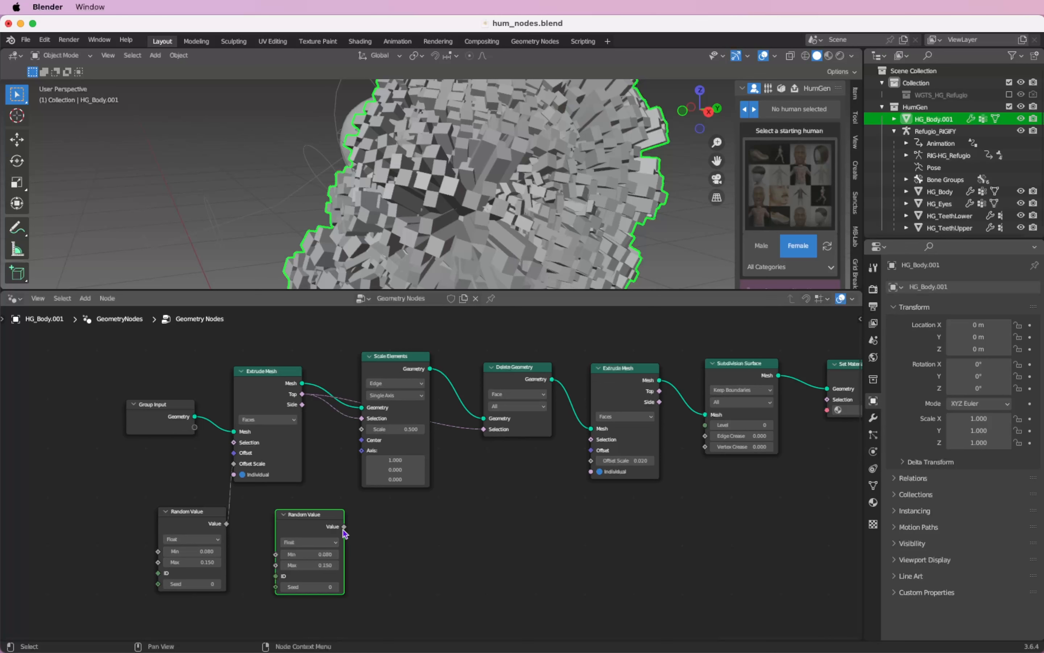
pyautogui.moveTo(343, 526); pyautogui.dragTo(360, 430)
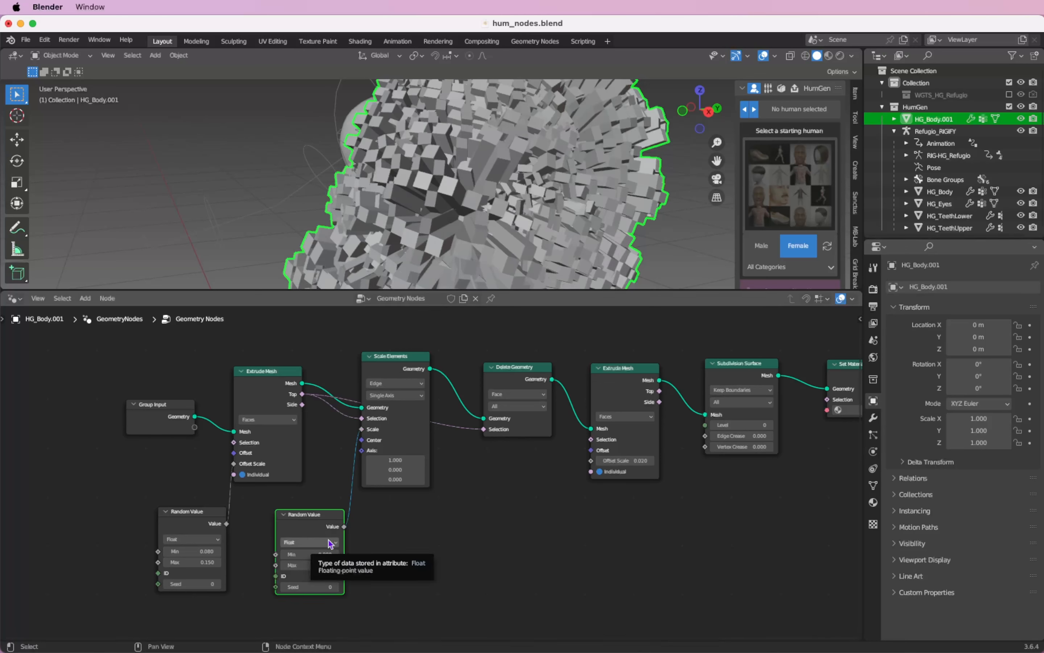
# Set the duplicated Random Value node's Min to 0 and Max to 1.
pyautogui.click(318, 553)
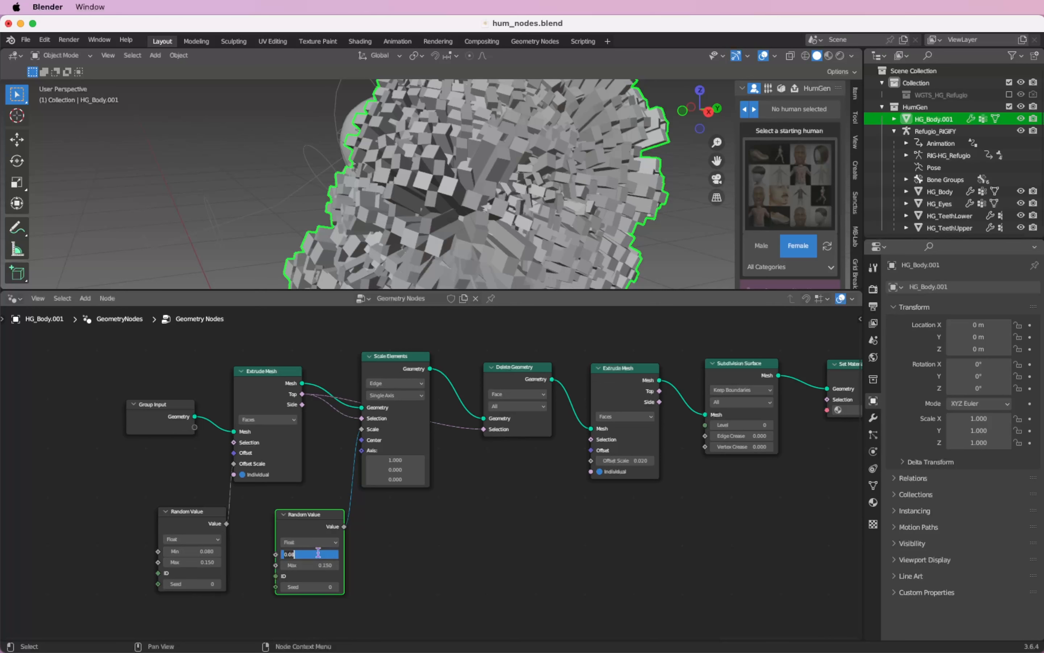
pyautogui.write('0')
pyautogui.press('Return')
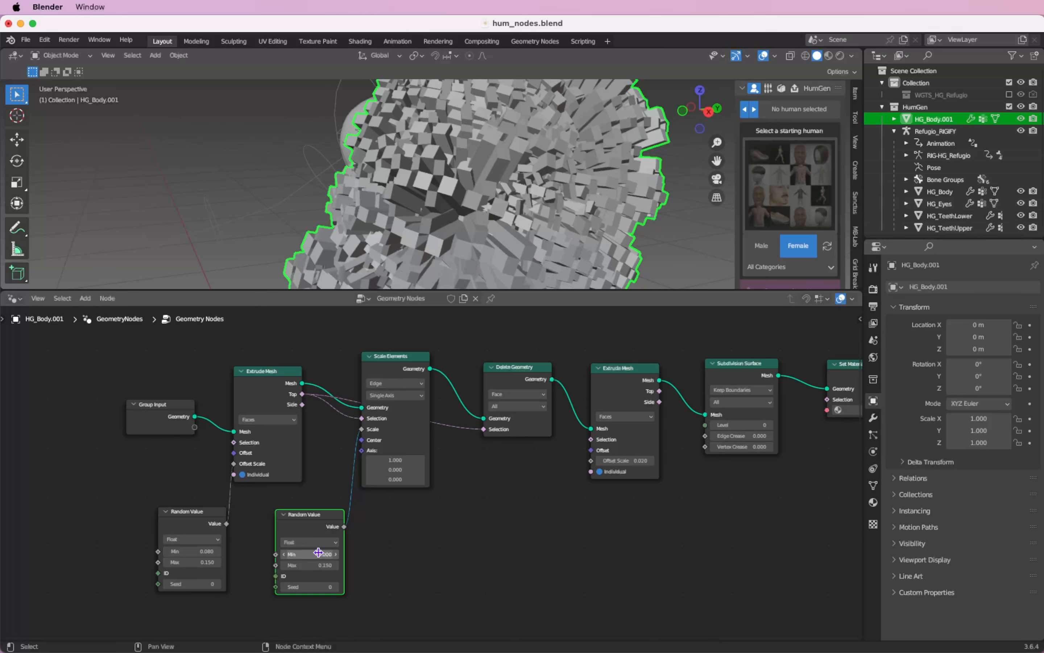
pyautogui.click(316, 565)
pyautogui.write('1')
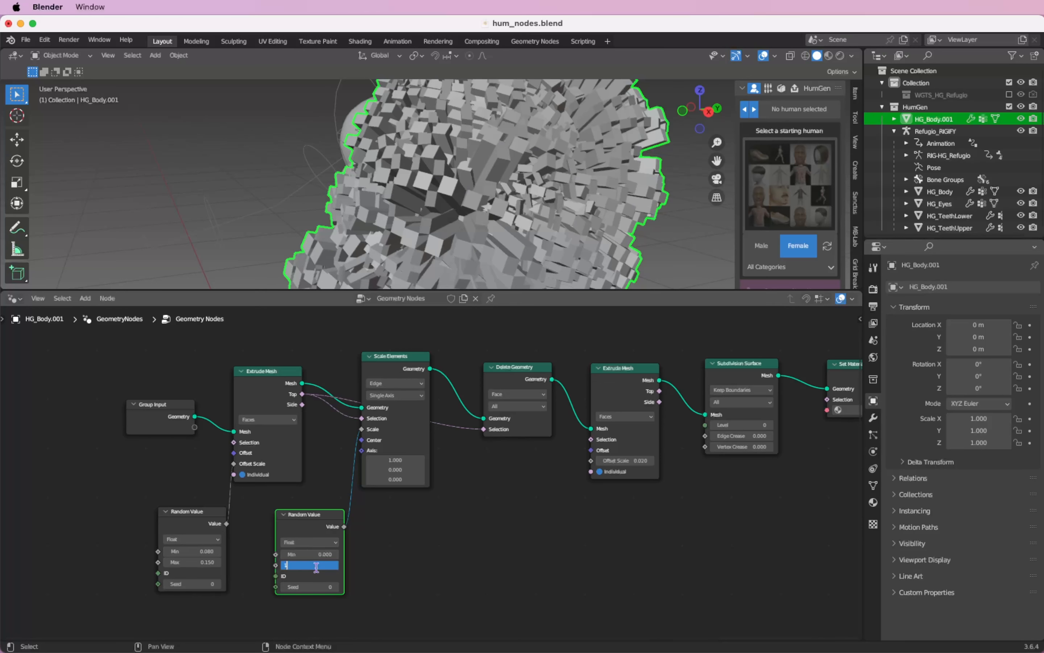
pyautogui.press('Return')
pyautogui.click(472, 537)
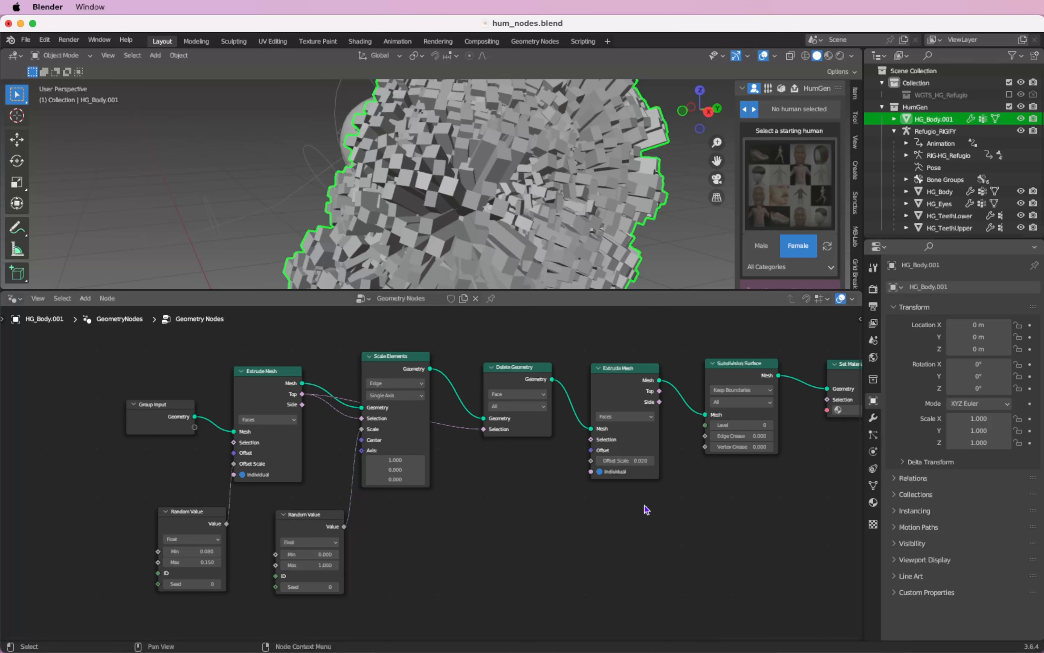
# Turn off Individual on the second Extrude Mesh and set the Subdivision Surface Level to 2.
pyautogui.click(600, 471)
pyautogui.scroll(1, 546, 523)
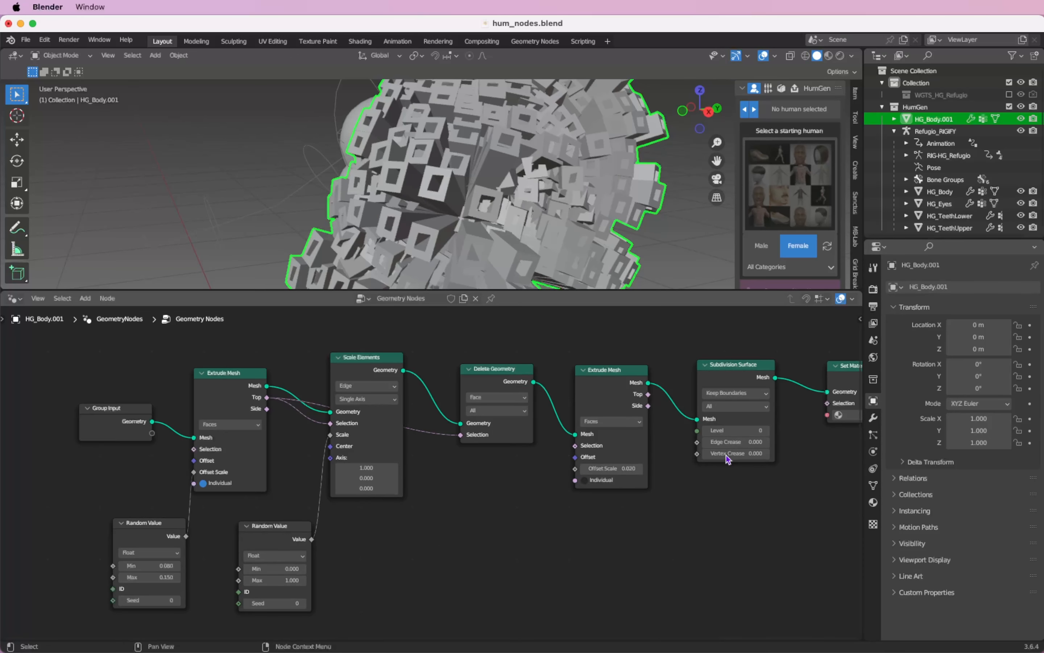
pyautogui.click(766, 430)
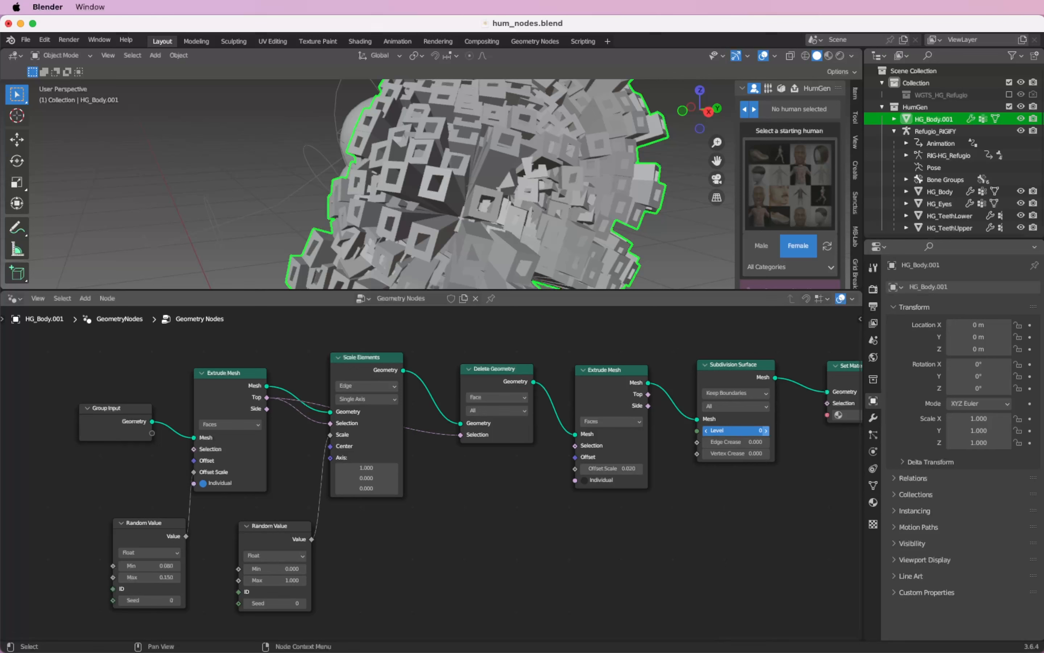
pyautogui.click(767, 430)
pyautogui.hscroll(5, 492, 178)
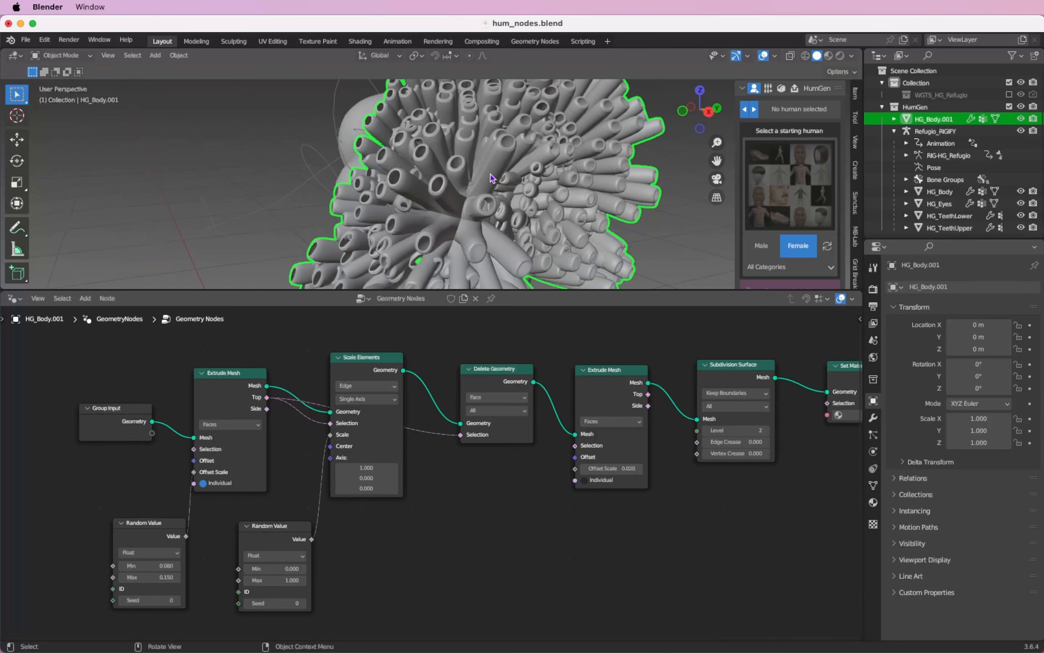
pyautogui.hscroll(5, 492, 178)
pyautogui.keyDown('shift'); pyautogui.scroll(-3, 493, 178); pyautogui.keyUp('shift')
pyautogui.hscroll(-5, 492, 177)
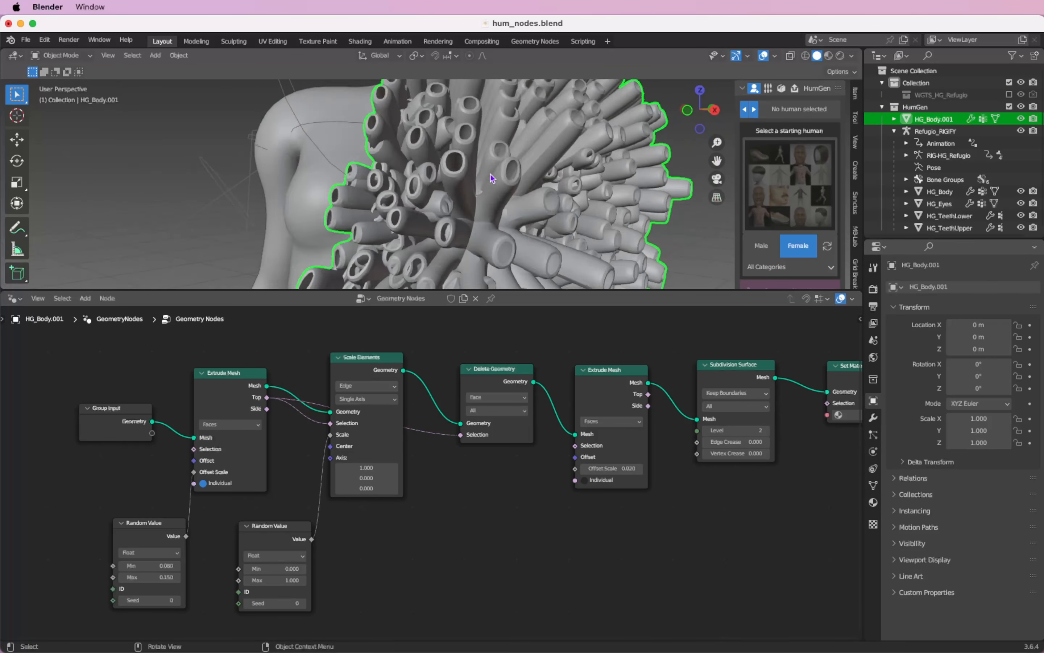
# Raise the Subdivision Surface Level to 3 and set the first Random Value node's Min to -0.03 and Max to 0.08.
pyautogui.keyDown('shift'); pyautogui.scroll(-3, 492, 177); pyautogui.keyUp('shift')
pyautogui.hscroll(5, 492, 178)
pyautogui.keyDown('ctrl'); pyautogui.scroll(-5, 493, 178); pyautogui.keyUp('ctrl')
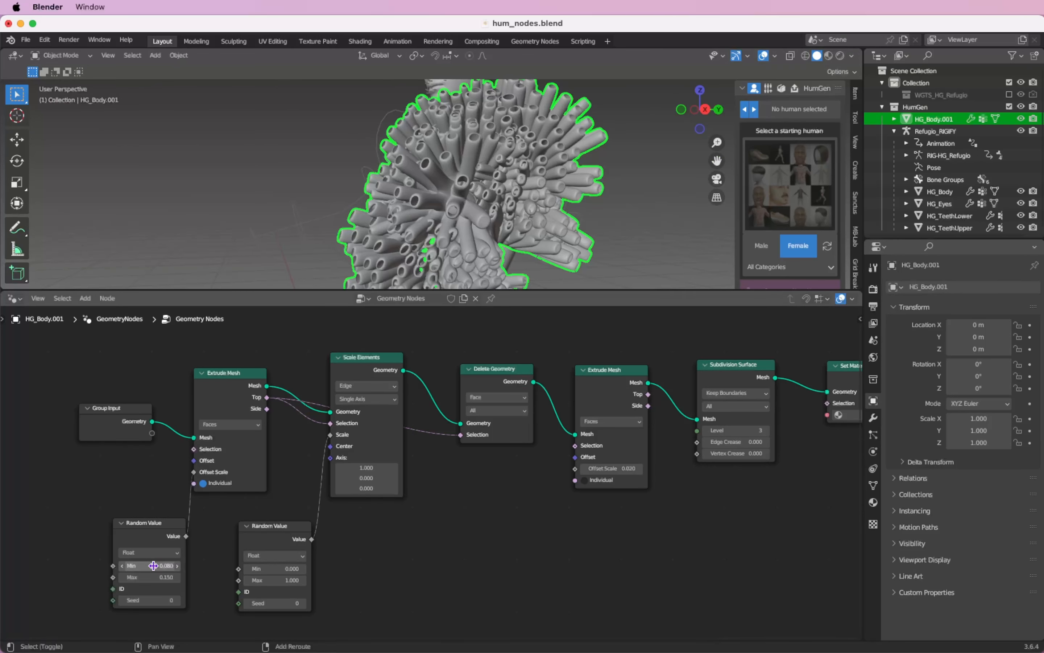
pyautogui.moveTo(153, 565)
pyautogui.keyDown('shift'); pyautogui.mouseDown()
pyautogui.moveTo(163, 578)
pyautogui.moveTo(149, 579)
pyautogui.mouseUp(); pyautogui.keyUp('shift')
pyautogui.moveTo(474, 245); pyautogui.dragTo(509, 245, button='middle')
pyautogui.scroll(-3, 474, 245)
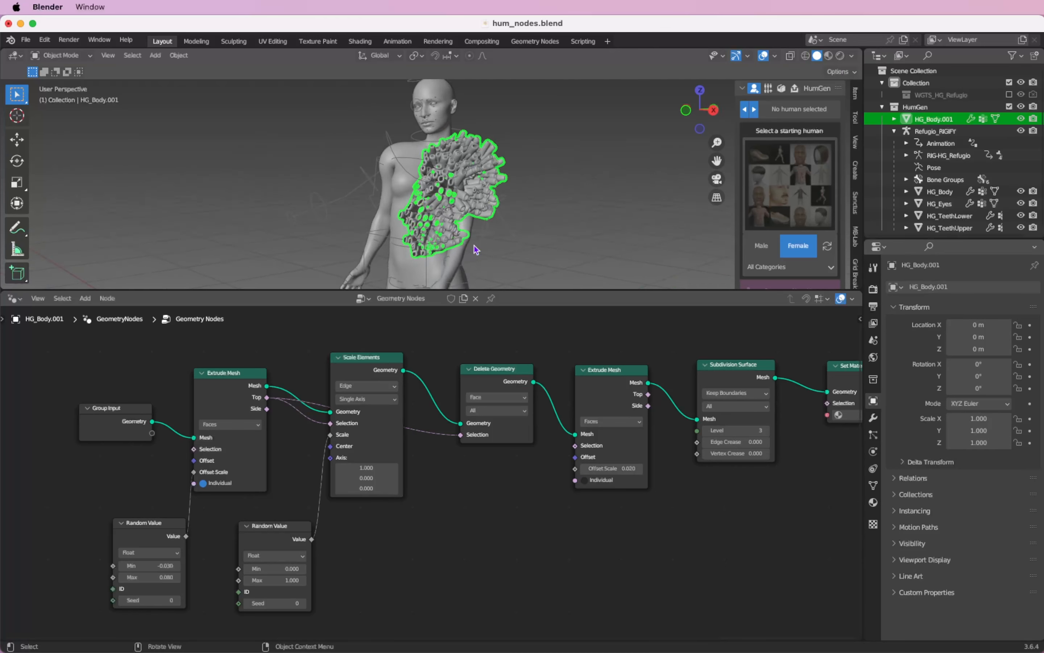
# Examine the shortened tubes on the torso and shoulder from the front and the side of the figure.
pyautogui.hscroll(5, 474, 244)
pyautogui.keyDown('ctrl'); pyautogui.scroll(3, 474, 244); pyautogui.keyUp('ctrl')
pyautogui.hscroll(-5, 474, 245)
pyautogui.hscroll(4, 474, 245)
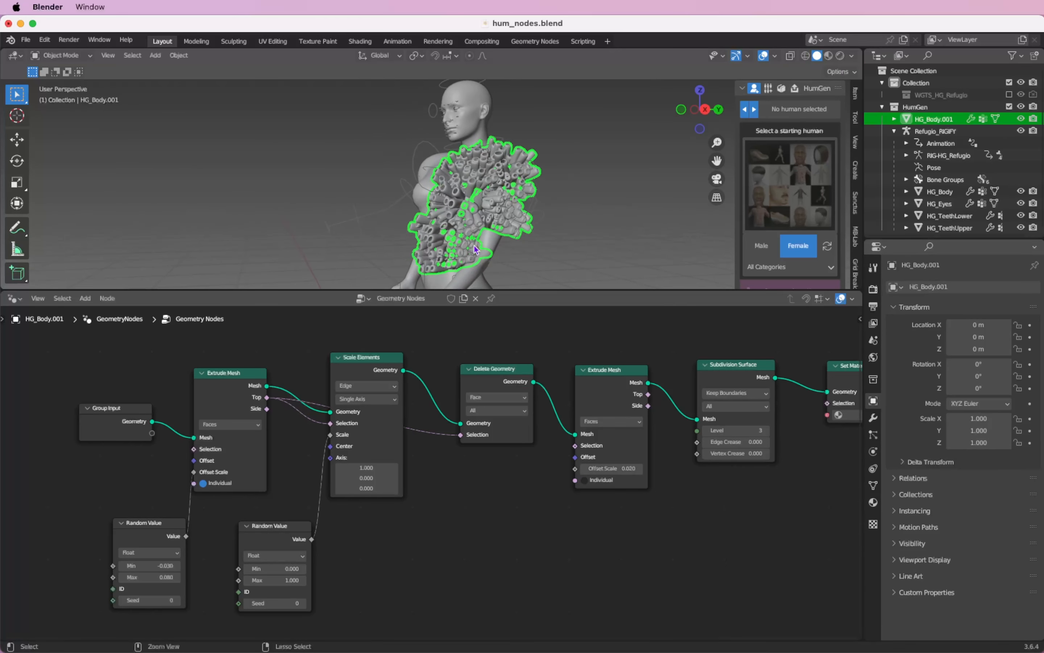
pyautogui.keyDown('ctrl'); pyautogui.scroll(3, 474, 245); pyautogui.keyUp('ctrl')
pyautogui.hscroll(3, 474, 245)
pyautogui.keyDown('ctrl'); pyautogui.scroll(-3, 474, 245); pyautogui.keyUp('ctrl')
pyautogui.keyDown('shift'); pyautogui.hscroll(2, 474, 245); pyautogui.keyUp('shift')
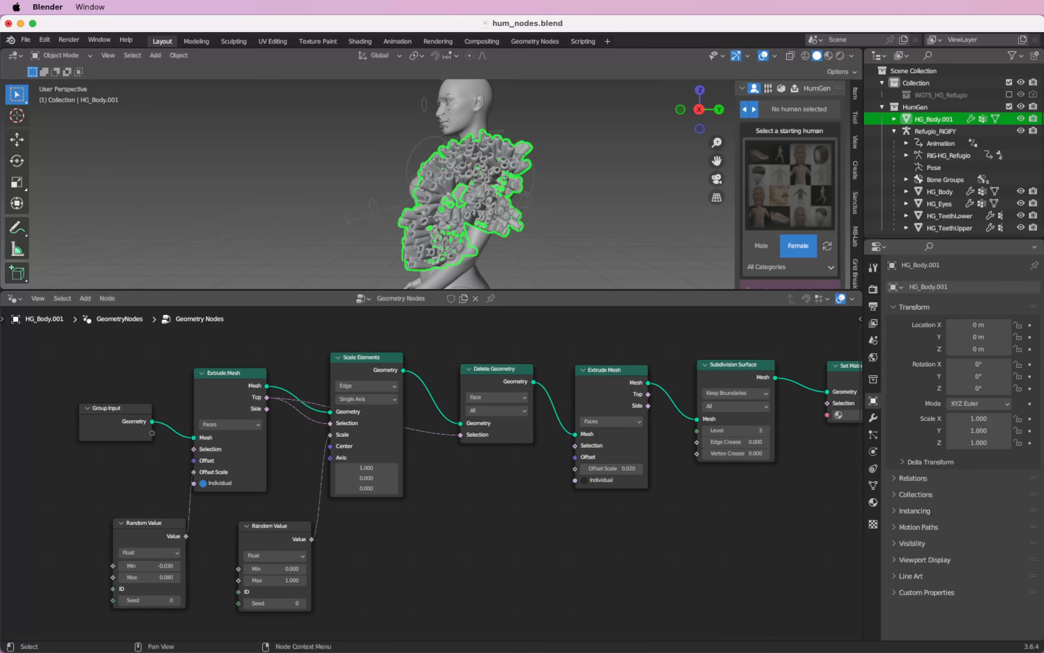
# Save the file and duplicate the Layout workspace.
pyautogui.hotkey('ctrl', 'space')
pyautogui.press('super+s')
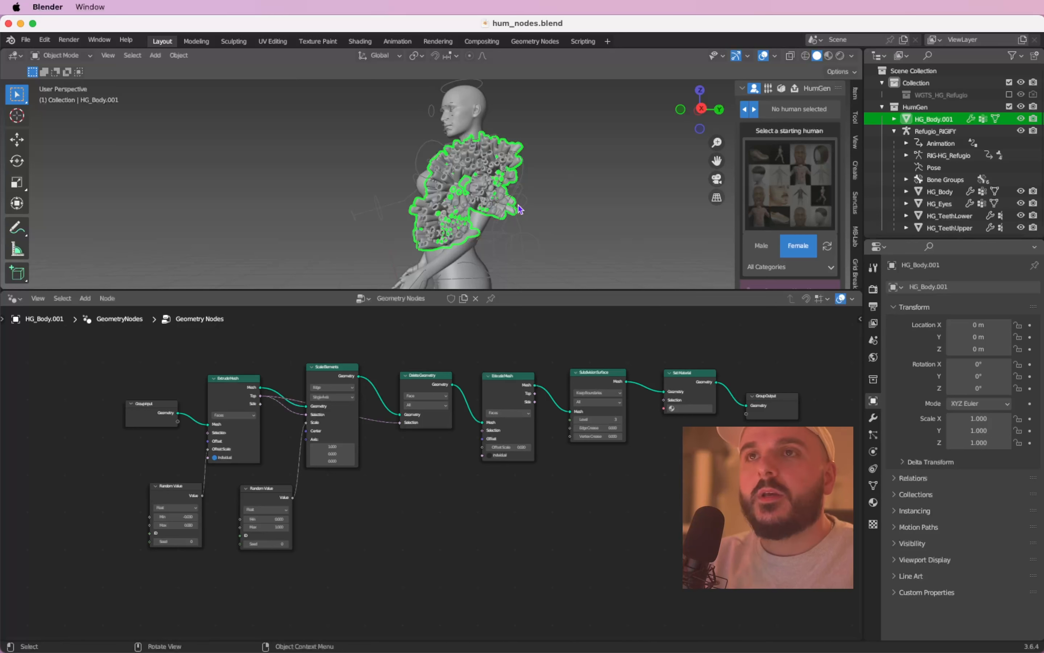
pyautogui.rightClick(163, 41)
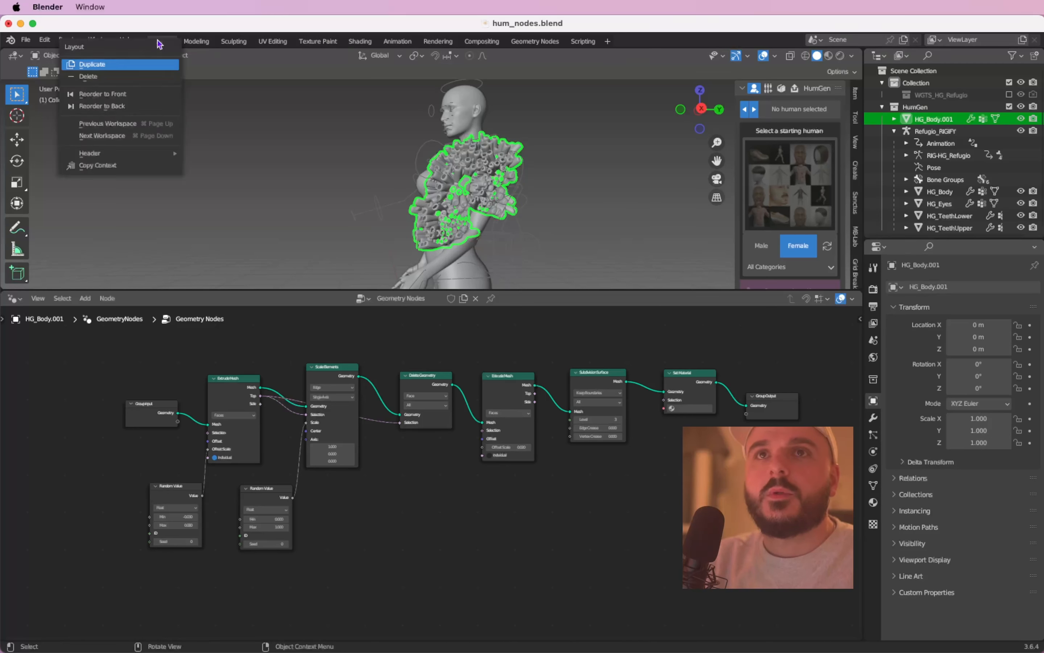
pyautogui.click(151, 71)
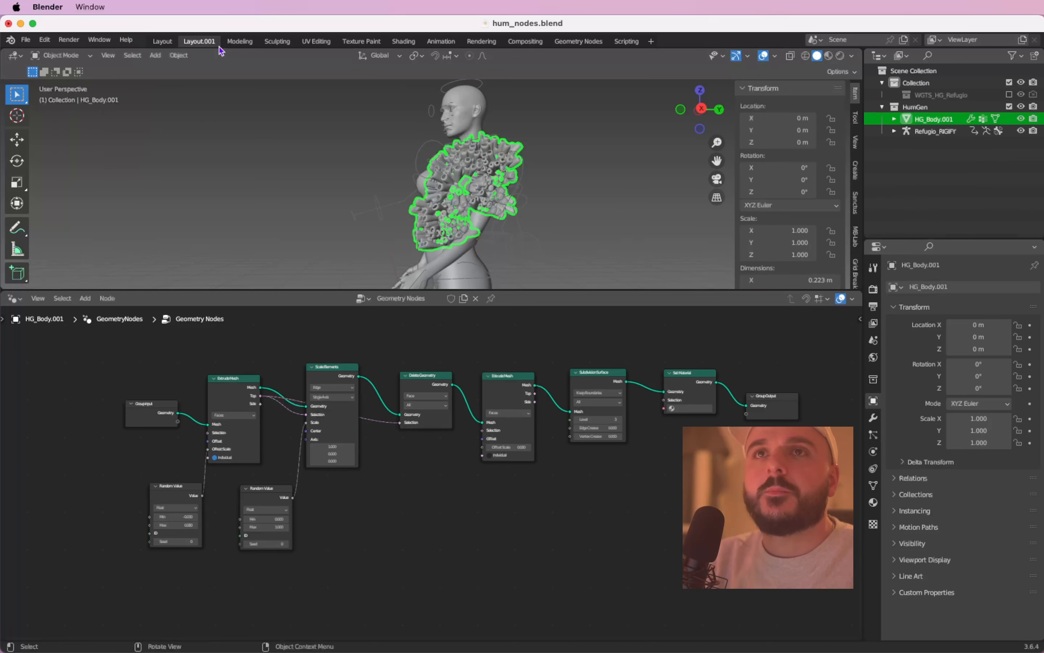
# Join the node editor area into the 3D viewport, and split the viewport vertically into a narrower and a wider one.
pyautogui.rightClick(484, 289)
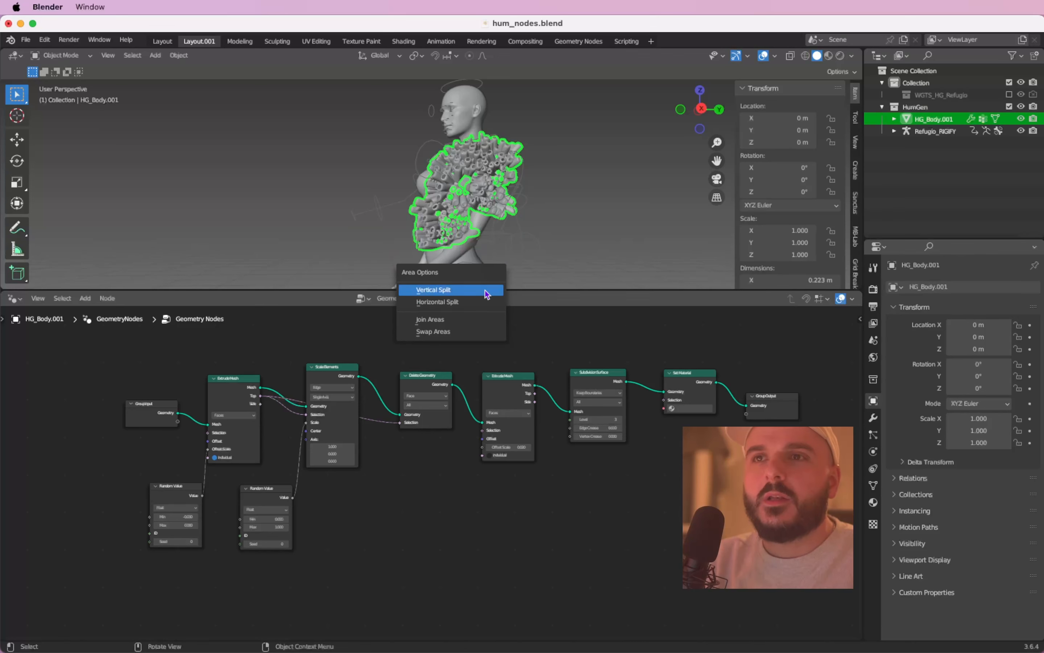
pyautogui.click(461, 320)
pyautogui.click(458, 366)
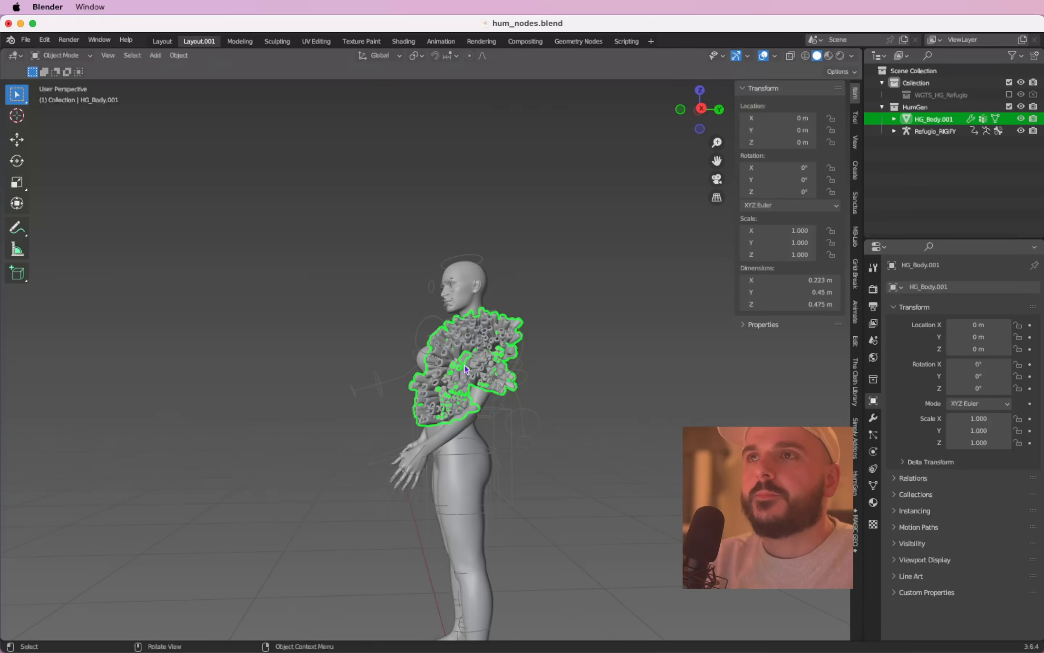
pyautogui.moveTo(858, 52); pyautogui.dragTo(309, 77)
pyautogui.moveTo(531, 242); pyautogui.dragTo(567, 296, button='middle')
# Add a camera to the scene while viewing the figure from the right in orthographic view.
pyautogui.click(708, 111)
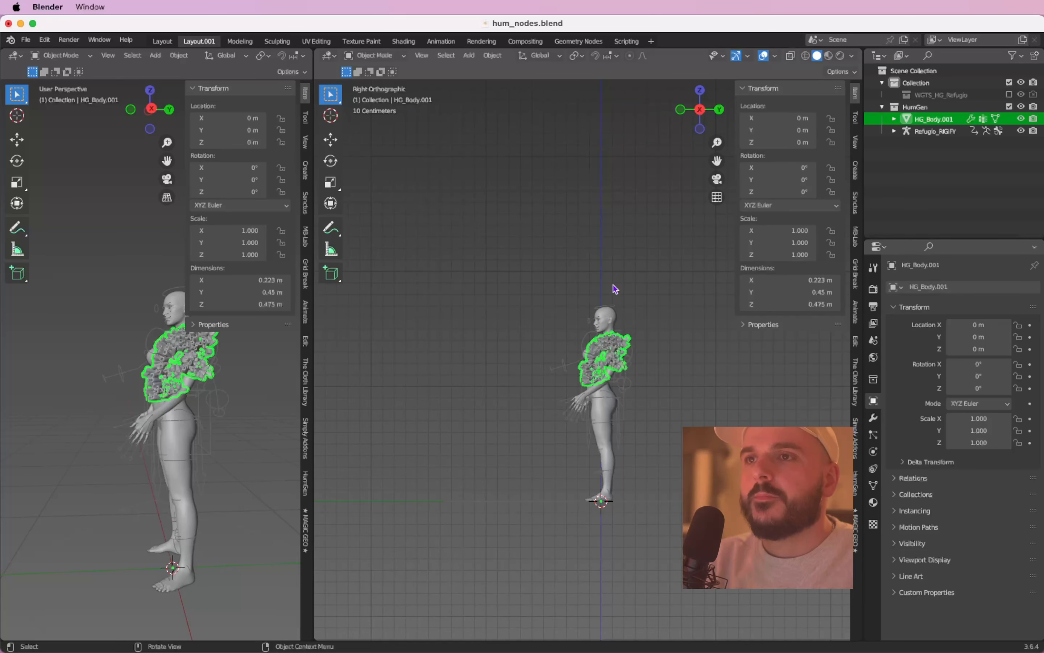
pyautogui.hotkey('shift', 'a')
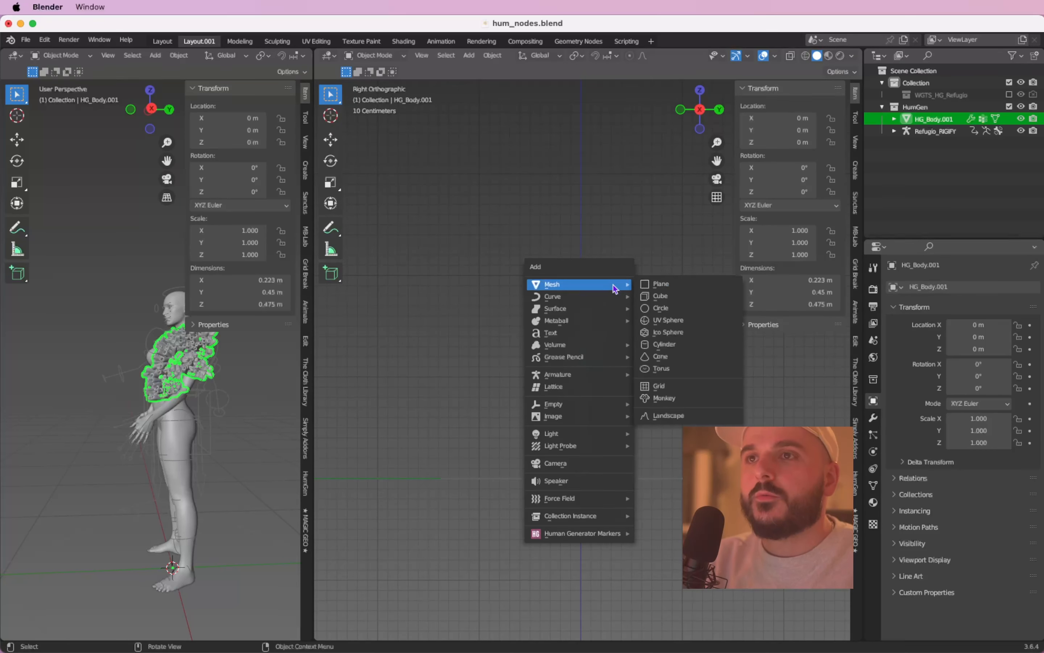
pyautogui.moveTo(604, 410)
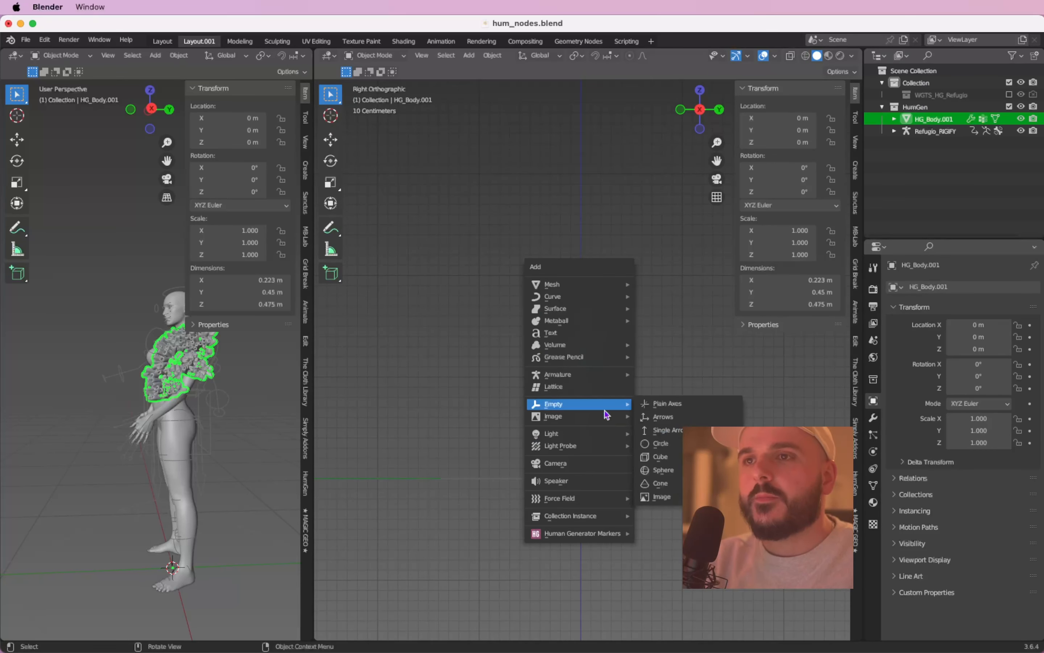
pyautogui.click(598, 463)
# Move the camera beside the upper body to about X 1.76 m, Z 1.45 m, and look through it in the narrower viewport.
pyautogui.click(719, 110)
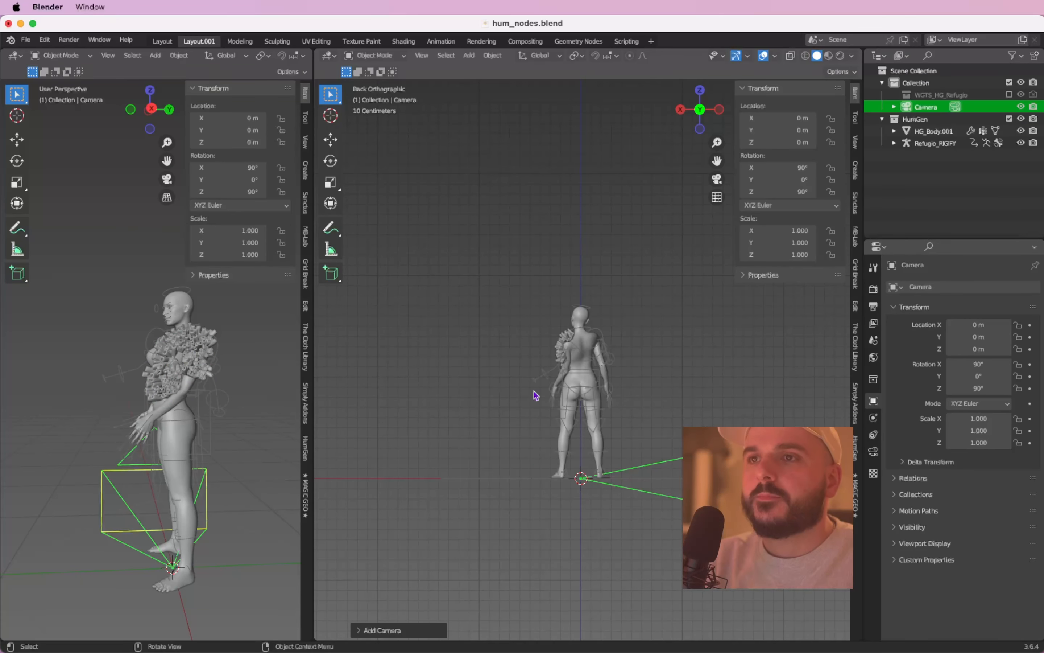
pyautogui.press('g')
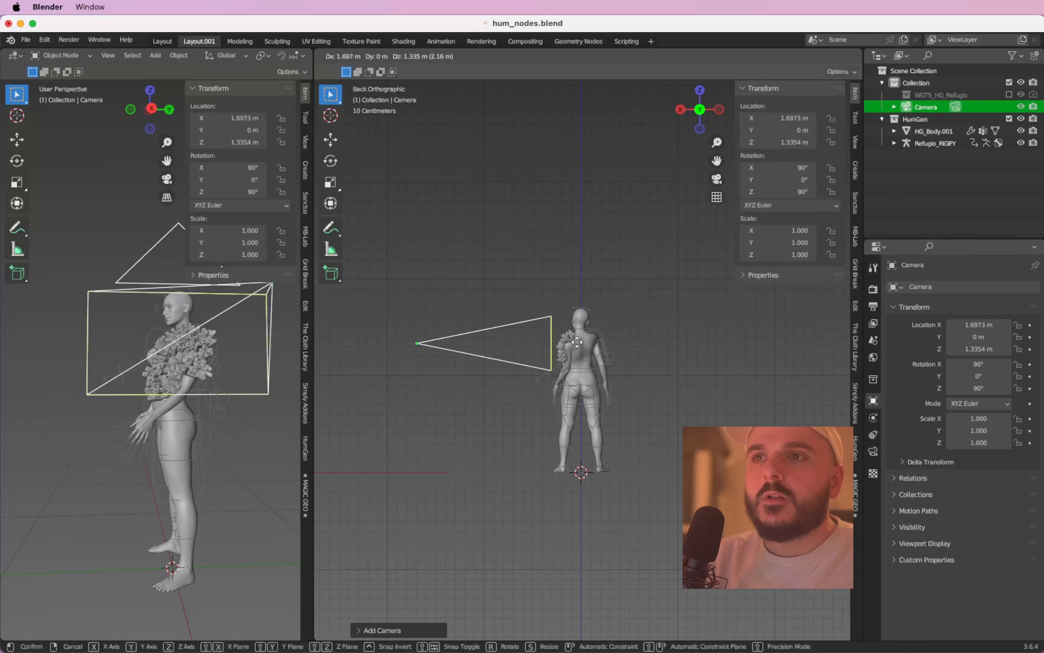
pyautogui.click(572, 337)
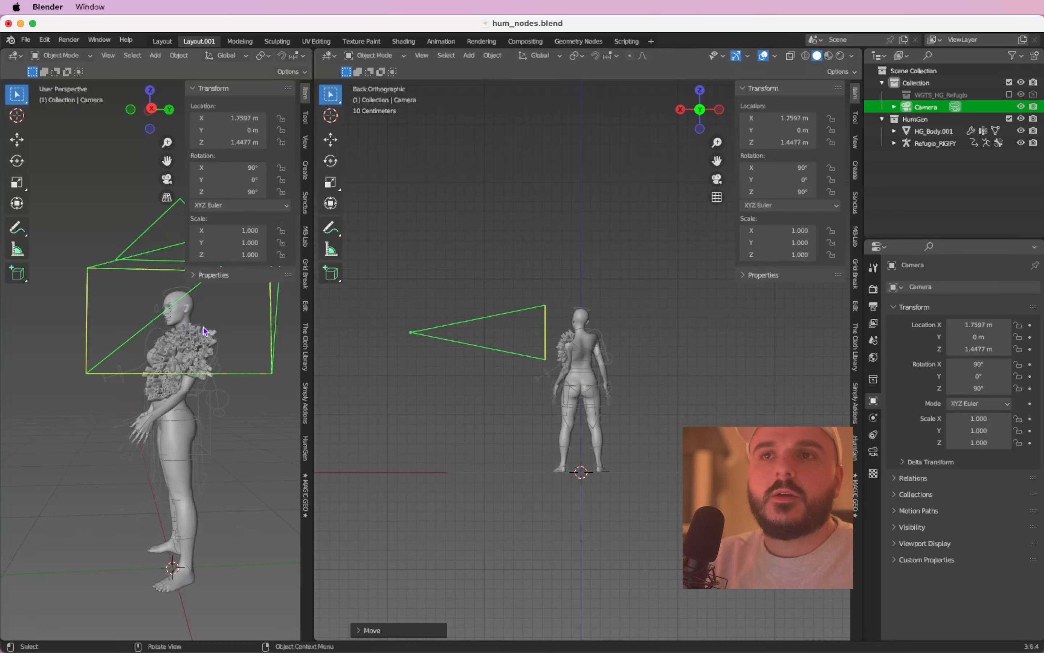
pyautogui.press('n')
pyautogui.click(299, 183)
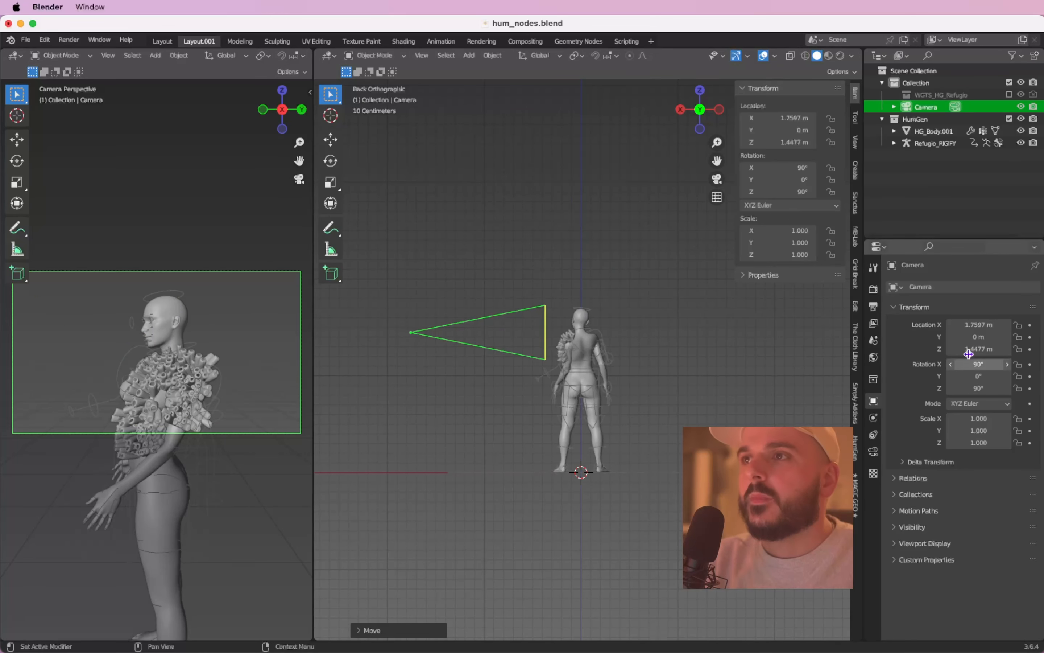
# Switch the render engine to Cycles, with Max Samples of 40 for the viewport and 400 for the render.
pyautogui.click(873, 289)
pyautogui.click(997, 288)
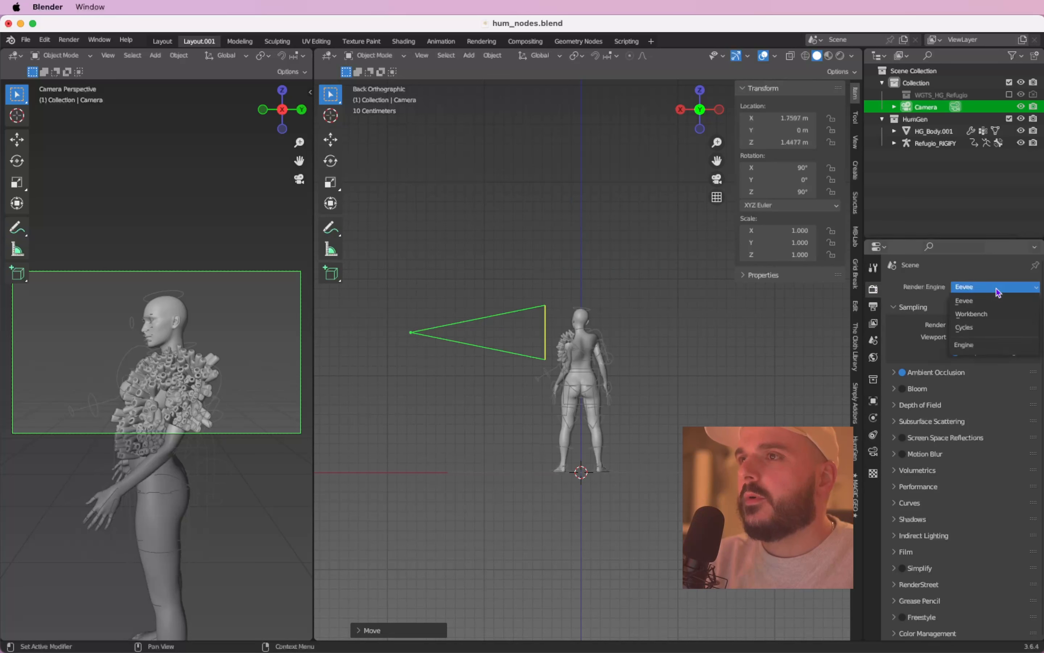
pyautogui.click(988, 327)
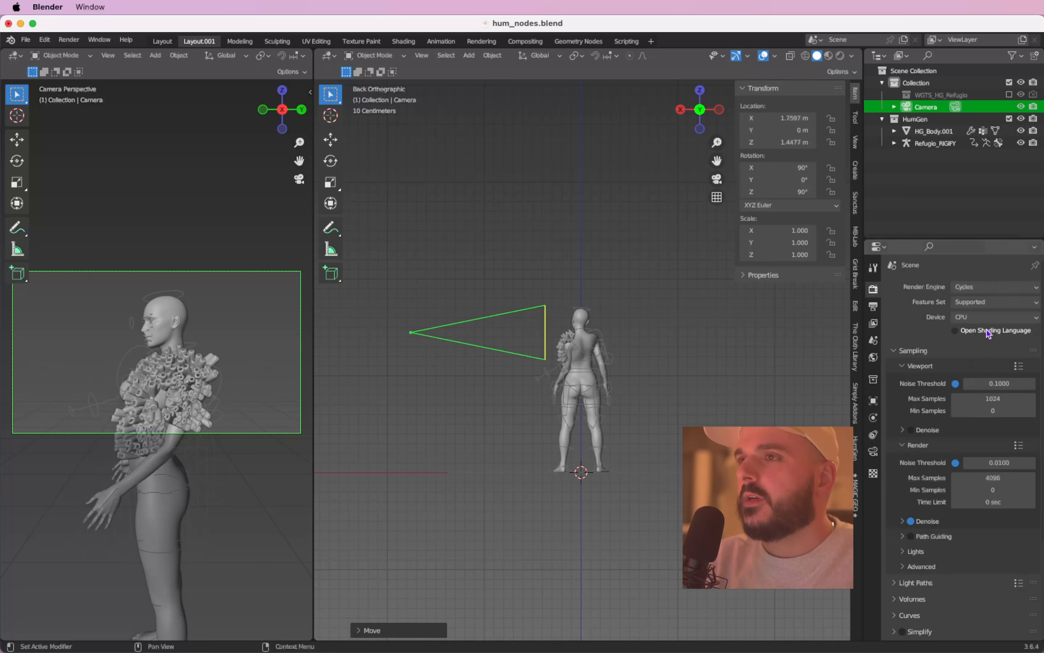
pyautogui.click(989, 397)
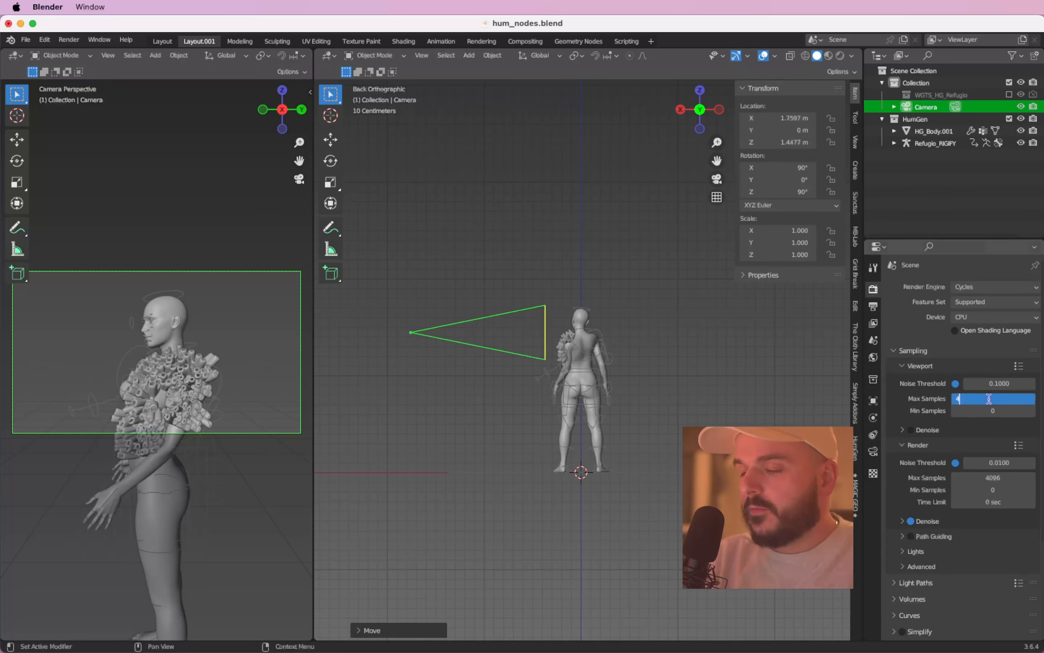
pyautogui.write('0')
pyautogui.press('Return')
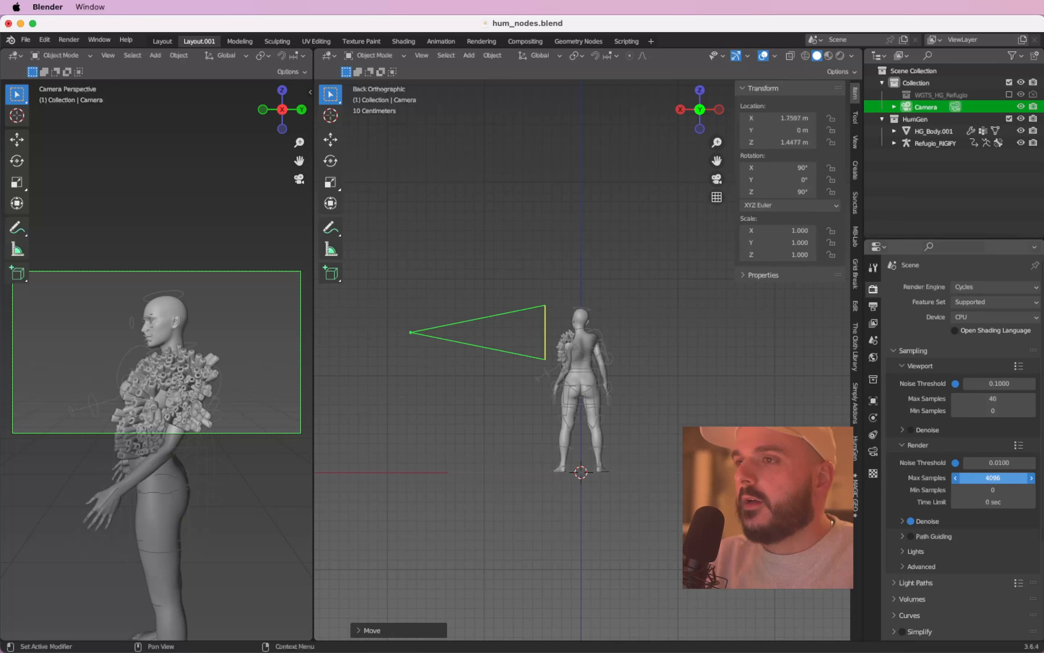
pyautogui.click(999, 476)
pyautogui.write('400')
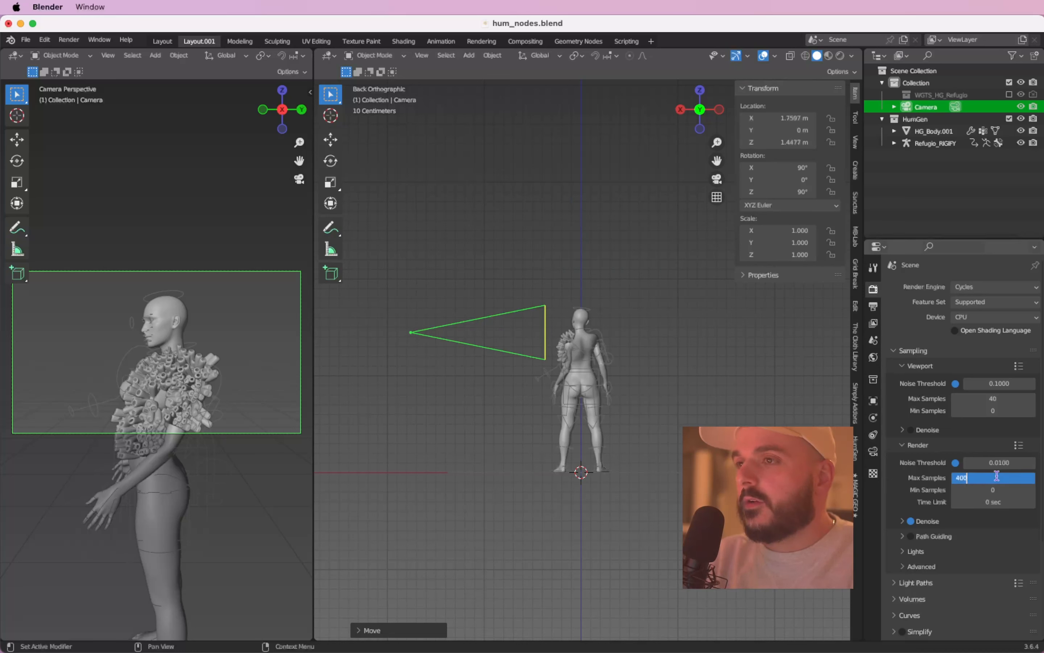
pyautogui.press('Return')
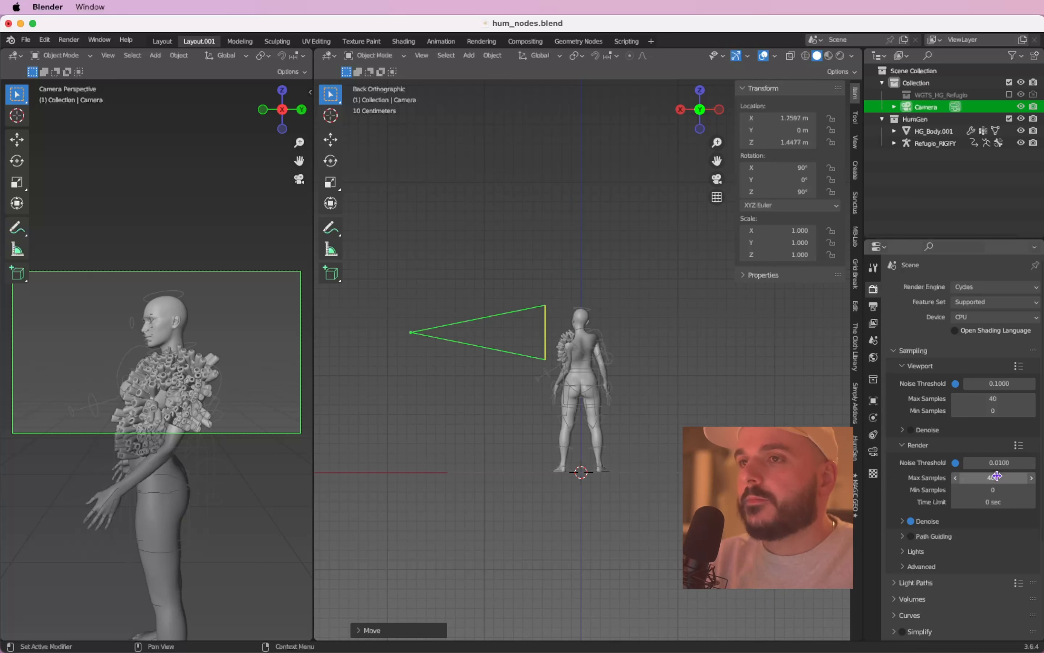
# Set the output resolution to 4000 by 5000 px.
pyautogui.click(876, 306)
pyautogui.click(987, 304)
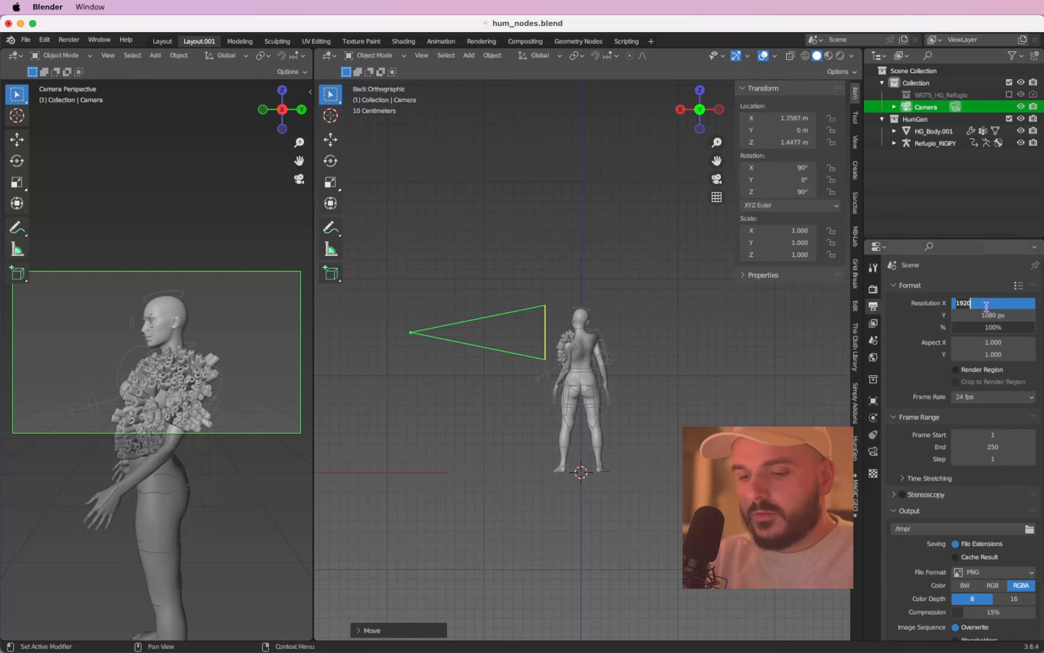
pyautogui.press('Tab')
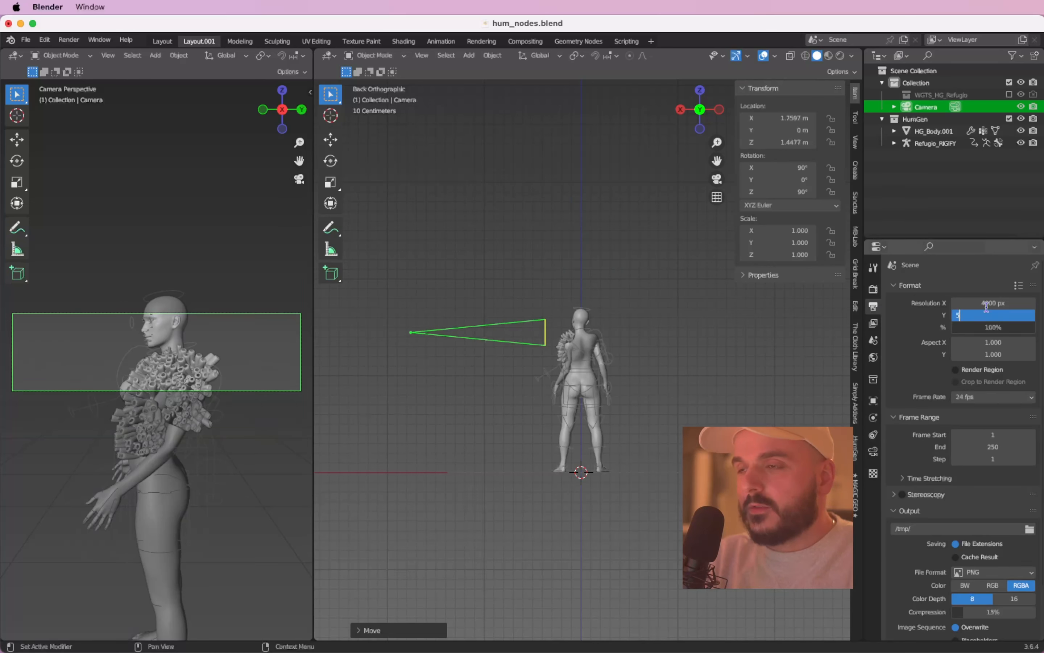
pyautogui.write('5000')
pyautogui.press('Return')
# Lock the camera to the view and reframe it closer on the head and tube-covered torso from a slightly frontal angle.
pyautogui.press('q')
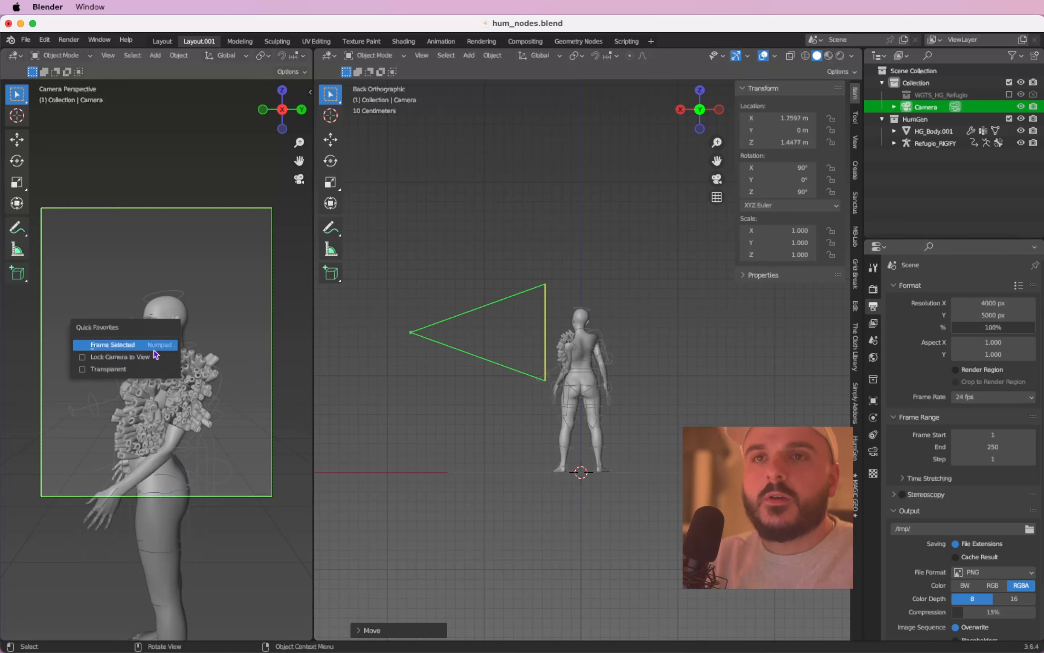
pyautogui.click(155, 355)
pyautogui.scroll(5, 158, 372)
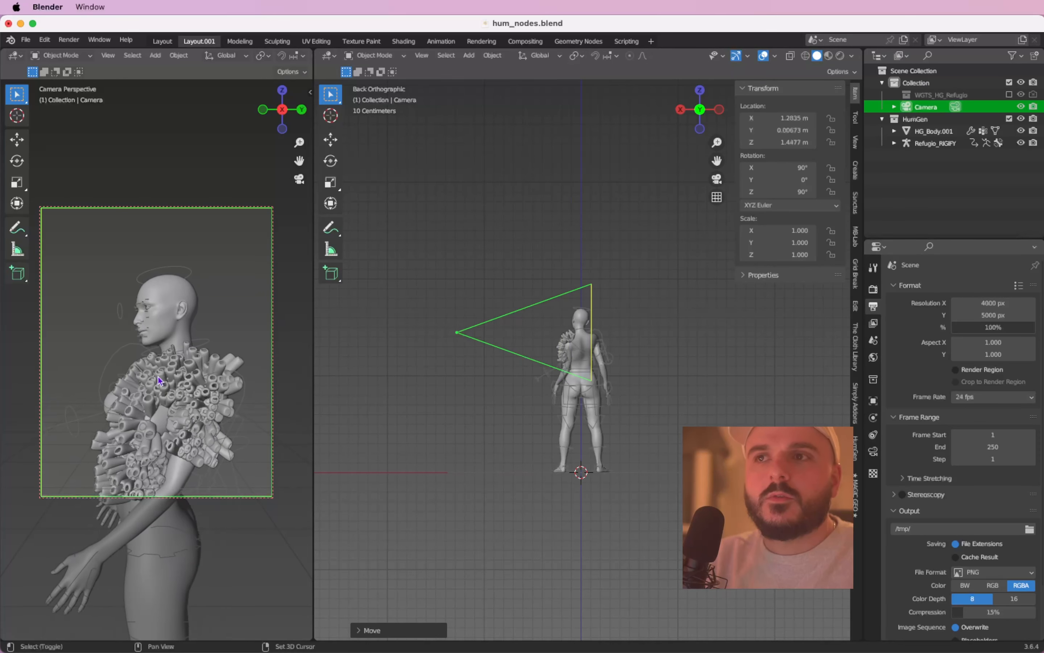
pyautogui.scroll(2, 159, 380)
pyautogui.click(159, 380)
pyautogui.keyDown('shift'); pyautogui.hscroll(-3, 159, 381); pyautogui.keyUp('shift')
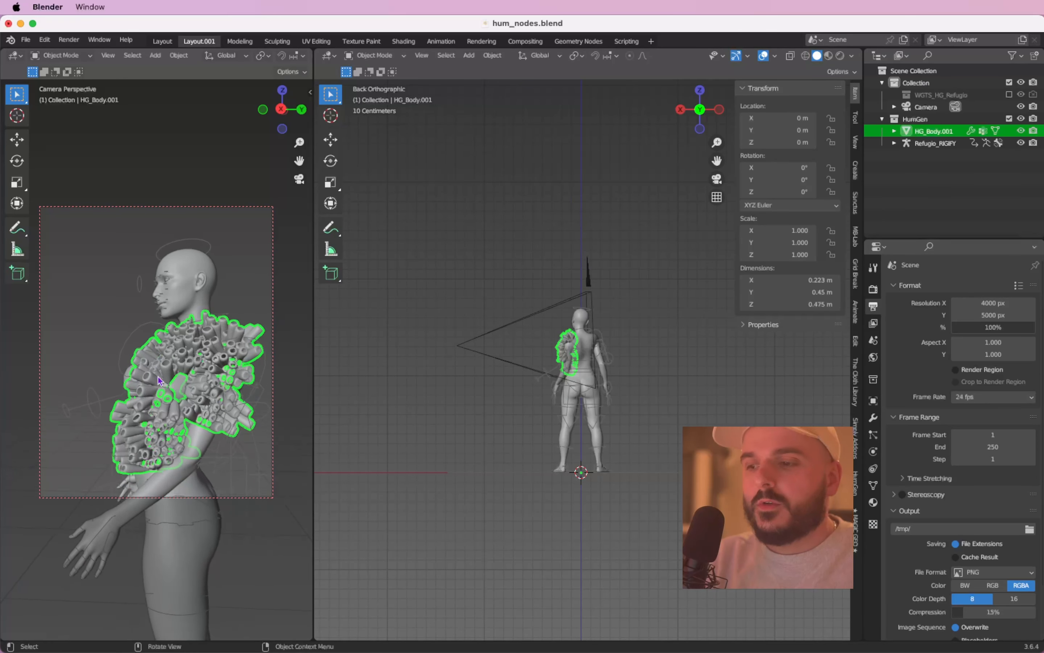
pyautogui.hscroll(-6, 159, 380)
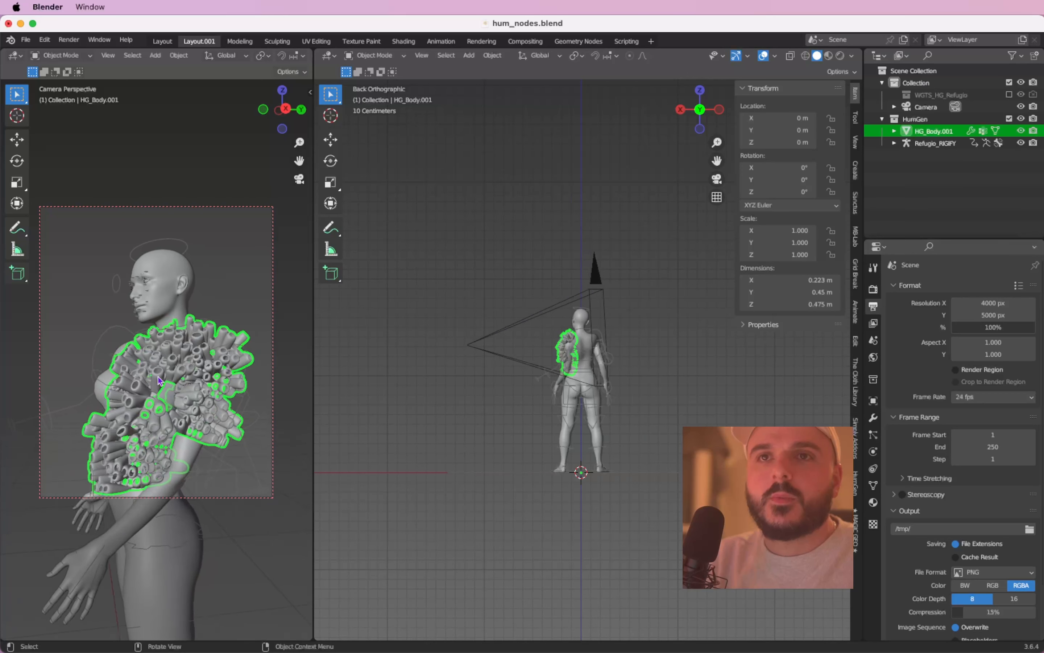
pyautogui.hscroll(5, 159, 380)
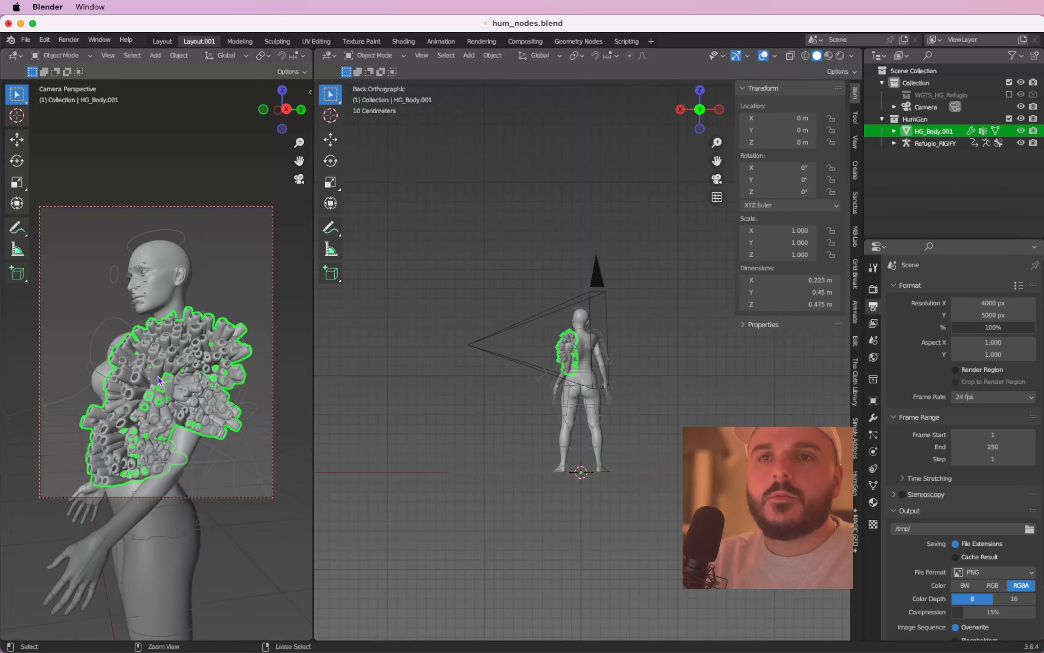
# Switch the camera viewport to Rendered shading and add an area light, working from the left orthographic view.
pyautogui.press('z')
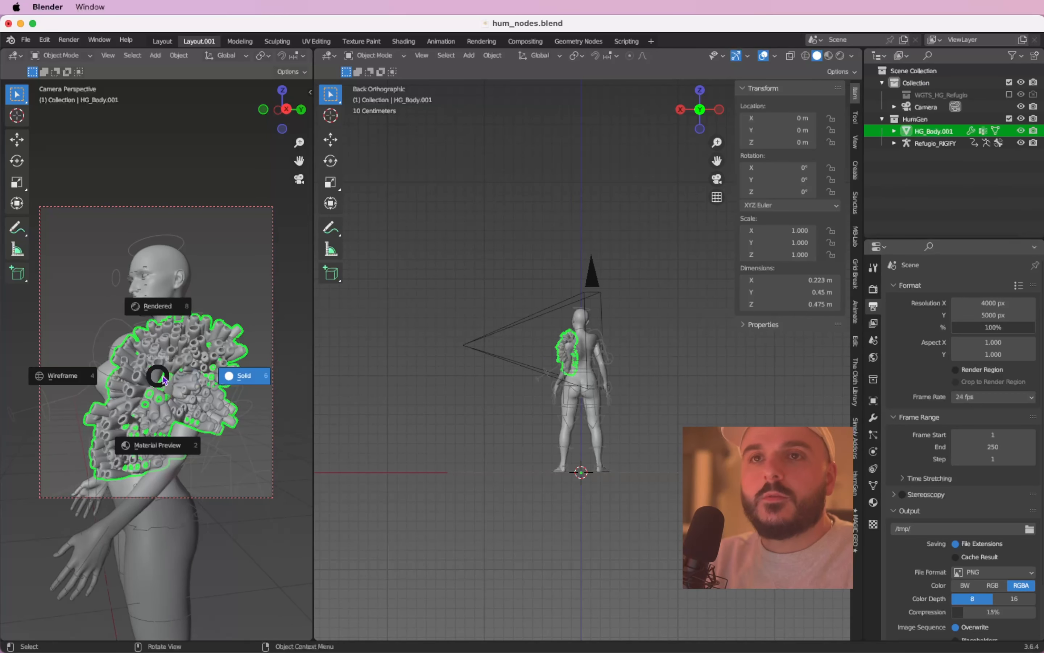
pyautogui.click(158, 306)
pyautogui.click(720, 111)
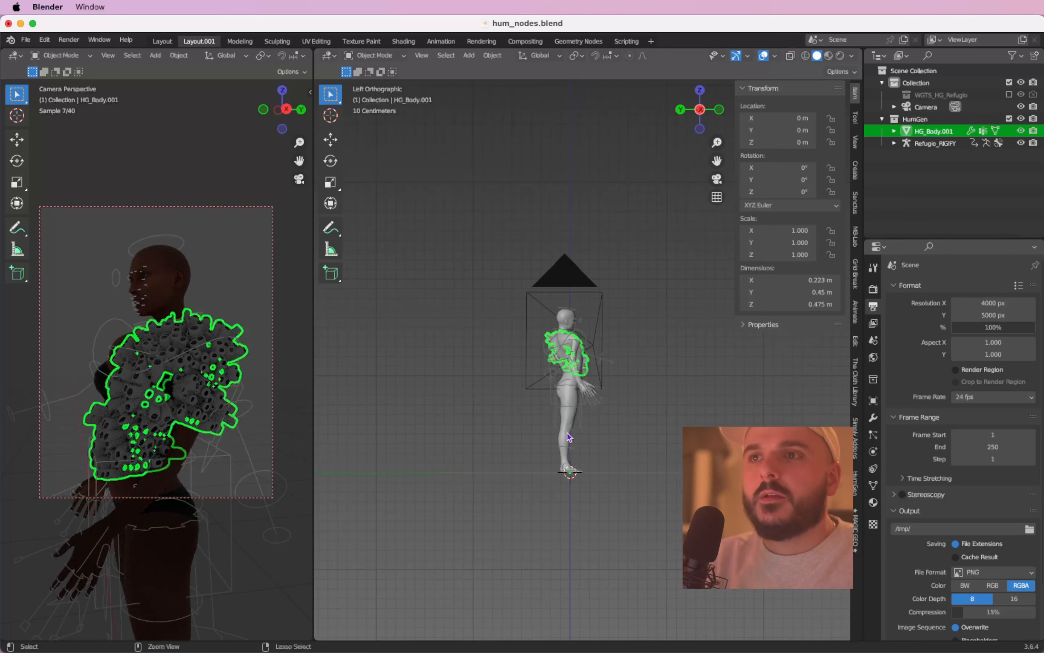
pyautogui.hotkey('shift', 'a')
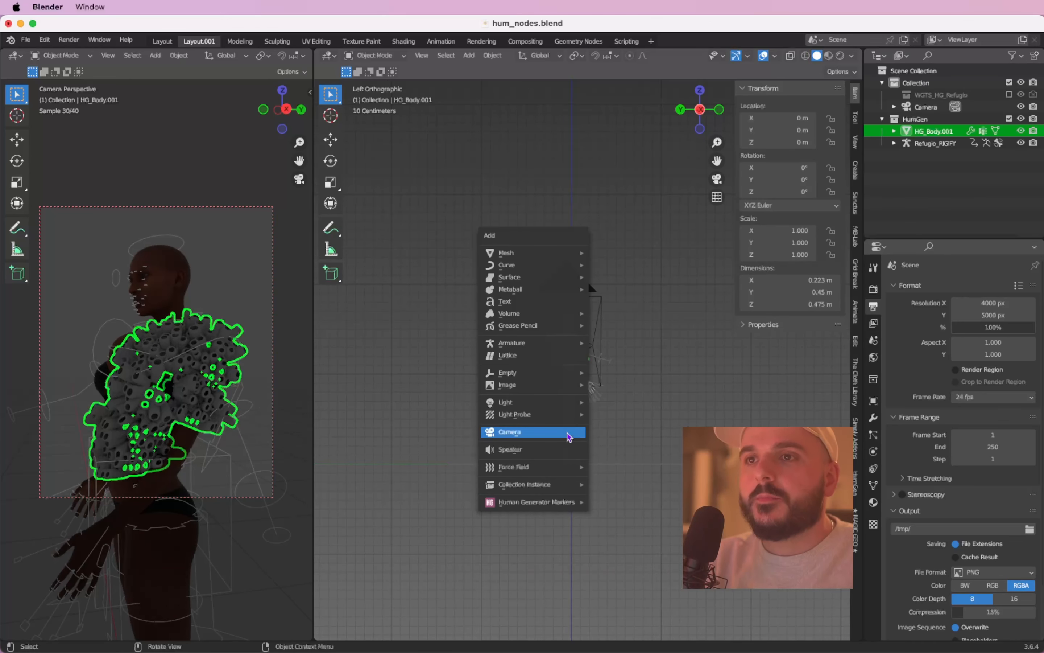
pyautogui.moveTo(565, 403)
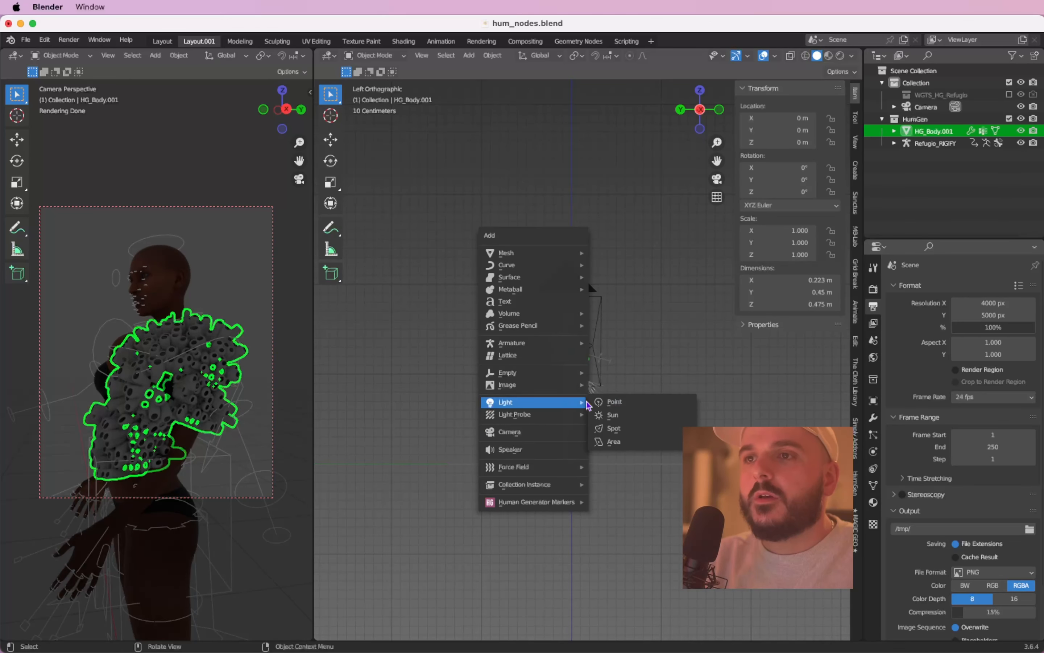
pyautogui.click(614, 442)
# Move the area light straight up along Z to about 2.18 m, above the figure's head.
pyautogui.press('g')
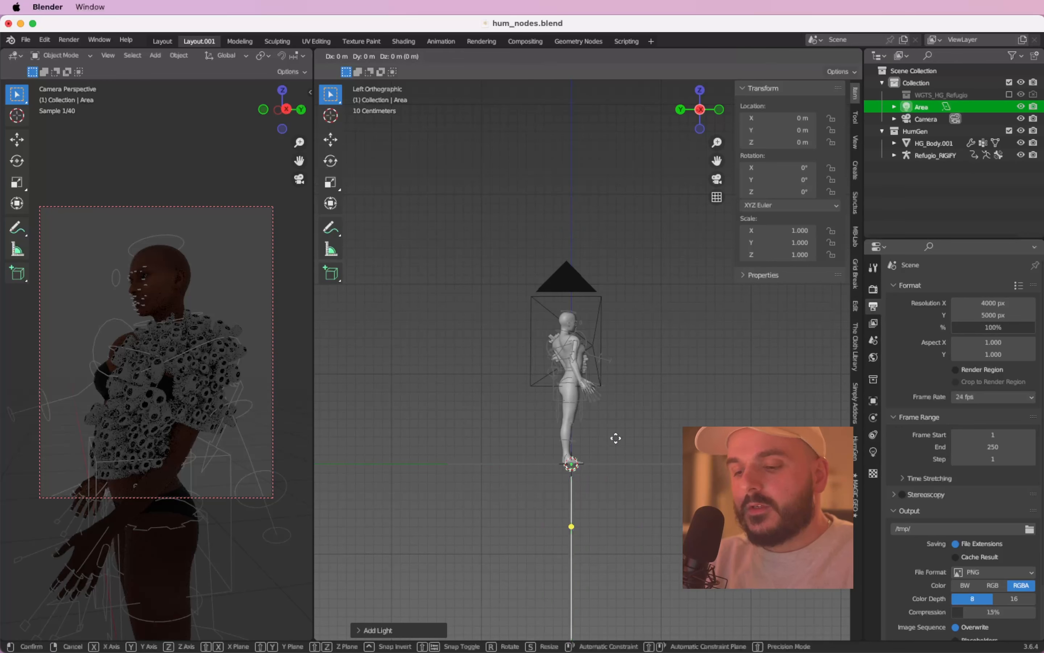
pyautogui.press('z')
pyautogui.click(630, 246)
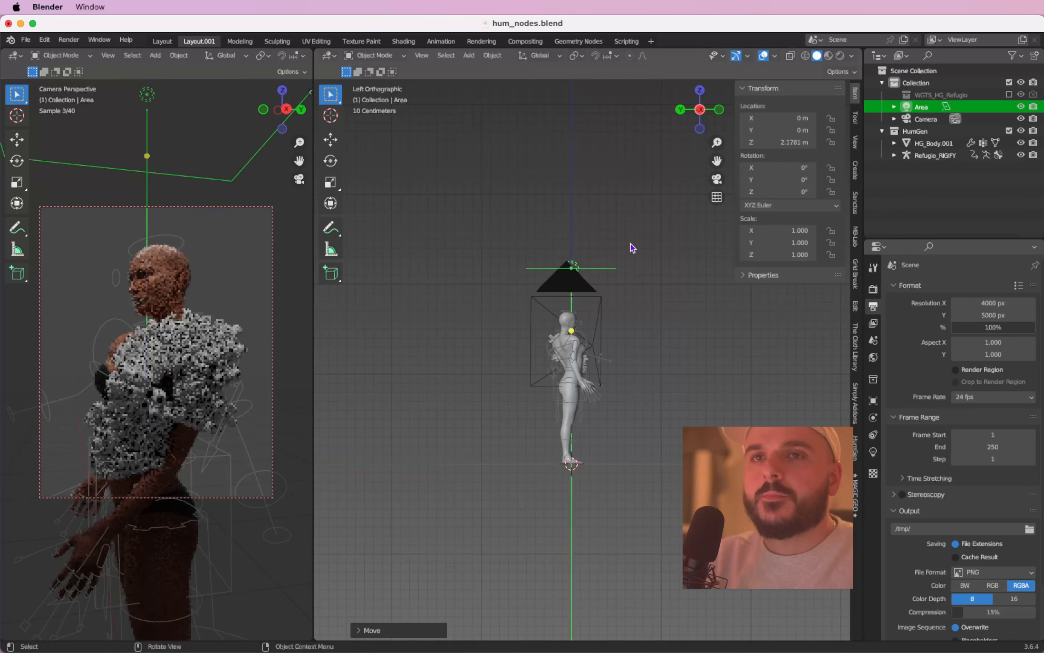
# Scale the area light to about 0.667, lower it along Z to about 1.89 m, and save the file.
pyautogui.press('s')
pyautogui.click(643, 262)
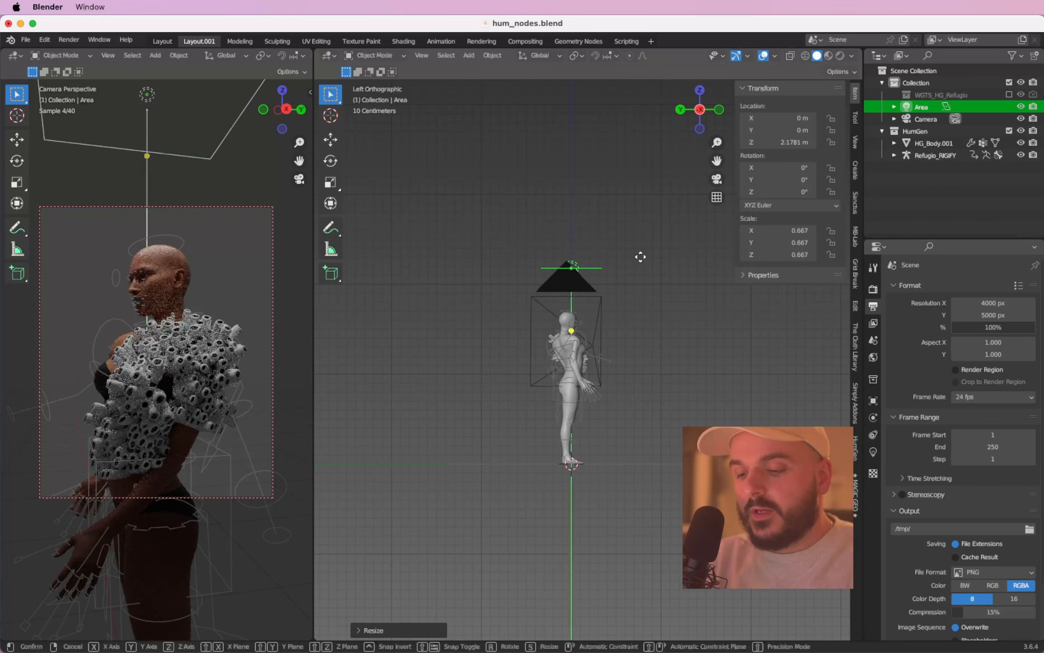
pyautogui.press('g')
pyautogui.press('z')
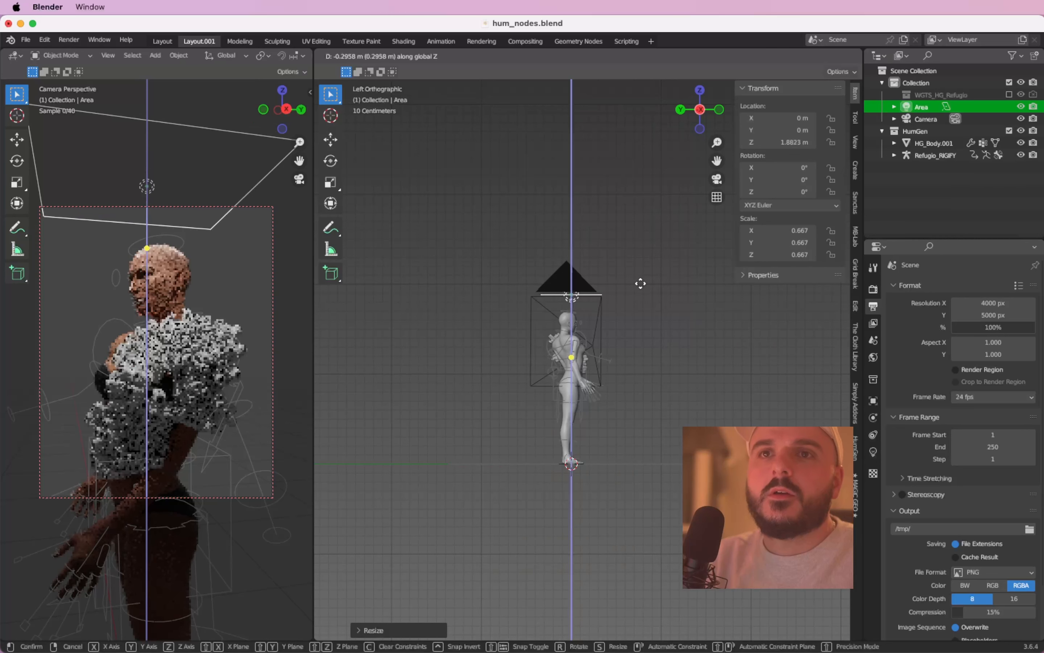
pyautogui.click(640, 283)
pyautogui.press('super+s')
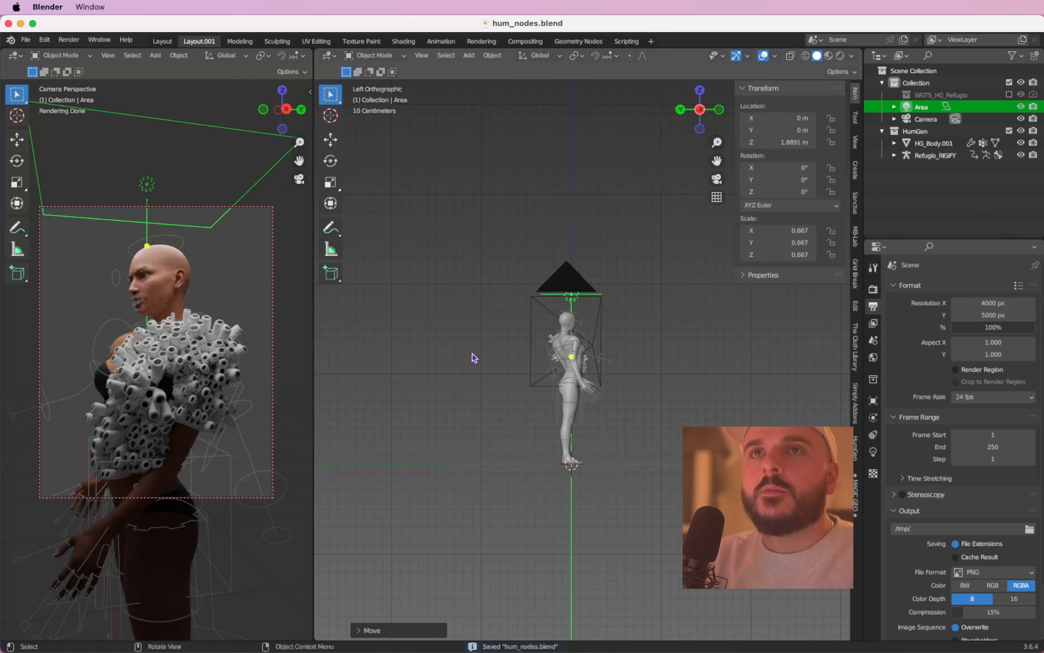
# Duplicate the Layout.001 workspace and turn its larger 3D viewport into a Shader Editor showing the World nodes.
pyautogui.rightClick(201, 43)
pyautogui.click(196, 65)
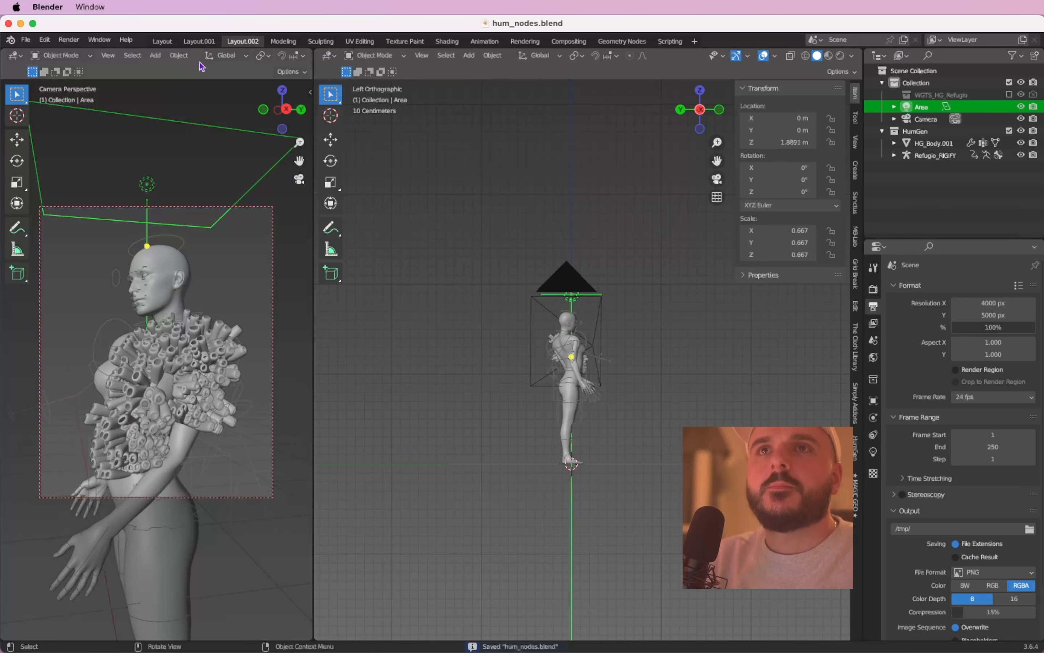
pyautogui.click(329, 56)
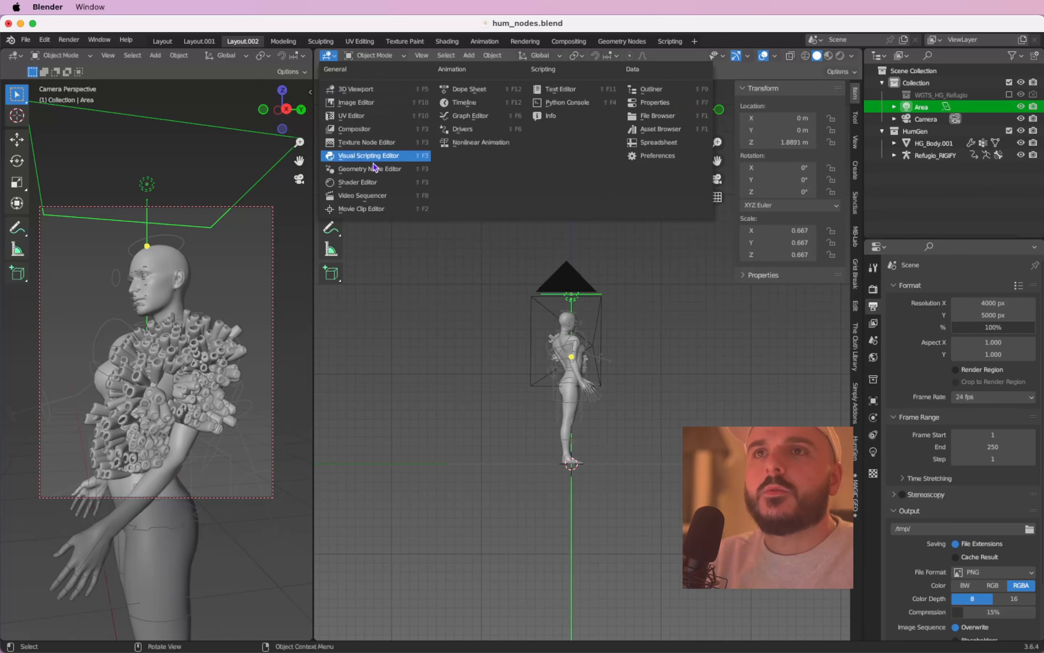
pyautogui.click(375, 182)
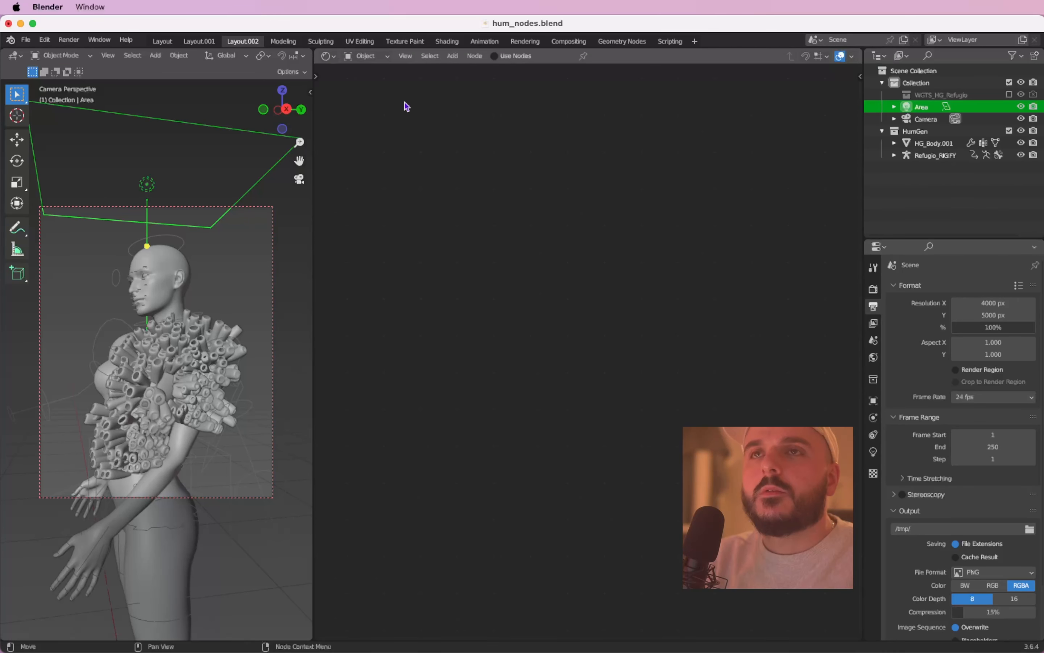
pyautogui.click(366, 56)
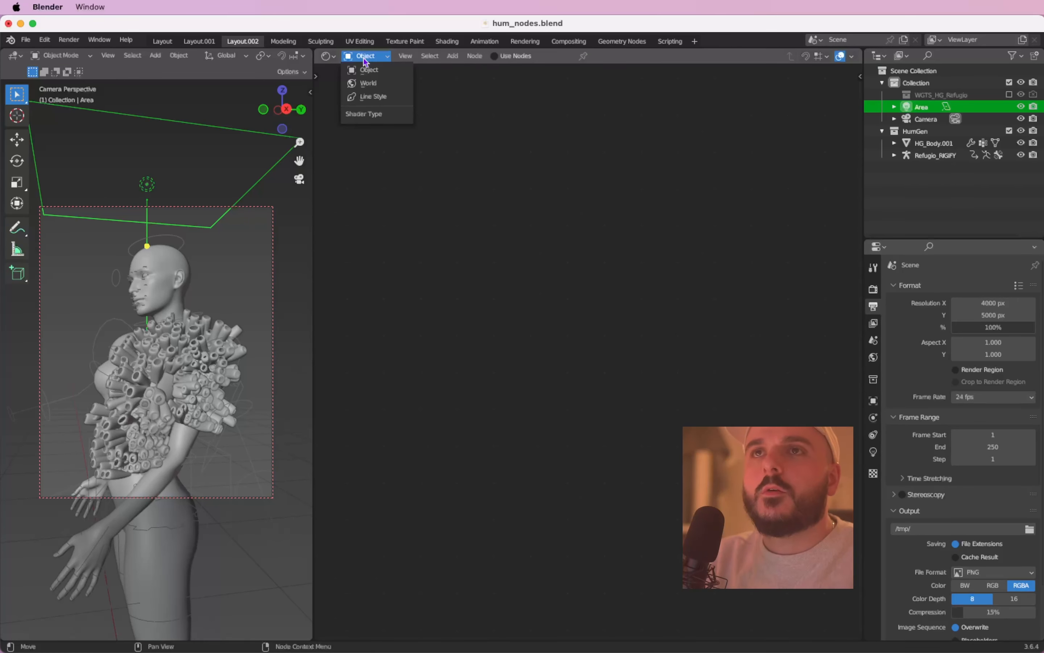
pyautogui.click(369, 83)
pyautogui.hscroll(-5, 489, 264)
pyautogui.scroll(-2, 488, 265)
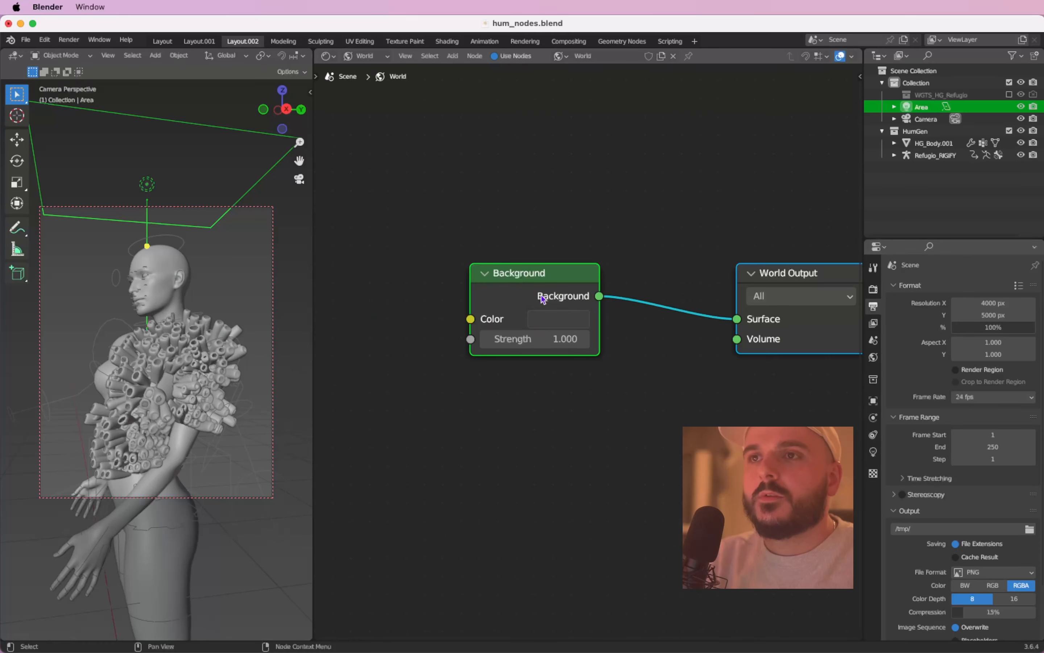
# Set the world Background colour to black and show the camera viewport in Rendered shading with overlays hidden.
pyautogui.click(568, 325)
pyautogui.moveTo(688, 180); pyautogui.dragTo(687, 190)
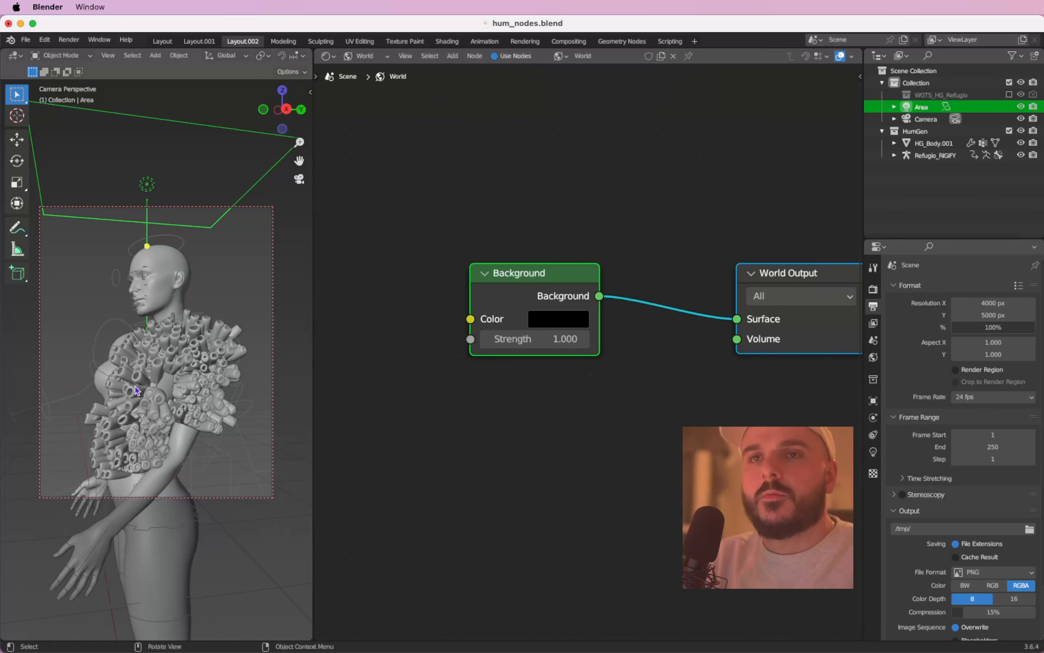
pyautogui.press('z')
pyautogui.click(175, 244)
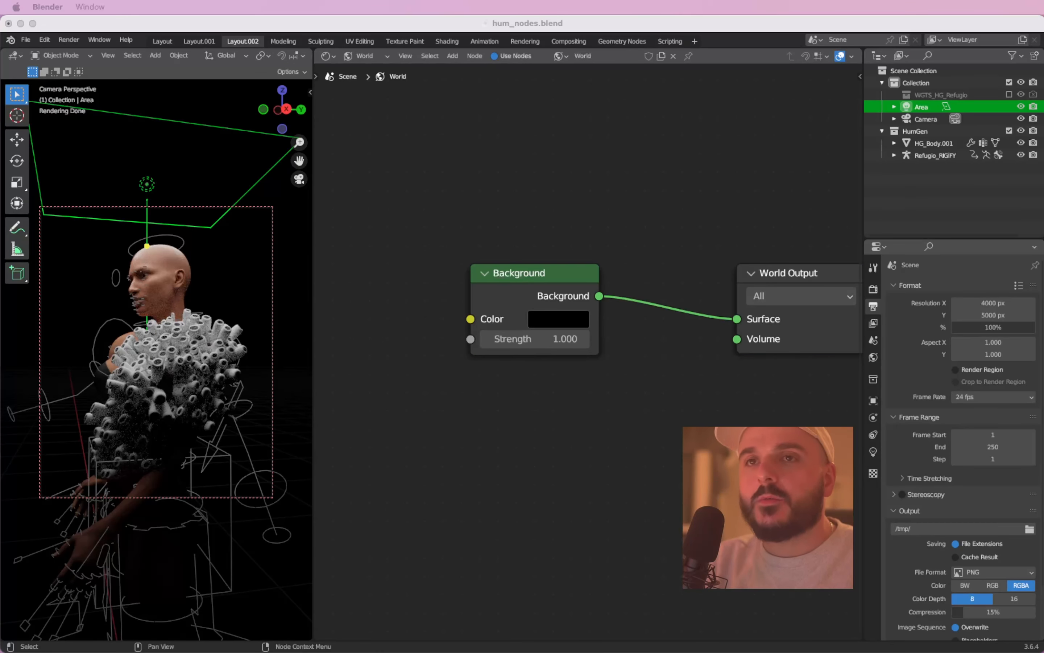
pyautogui.click(199, 22)
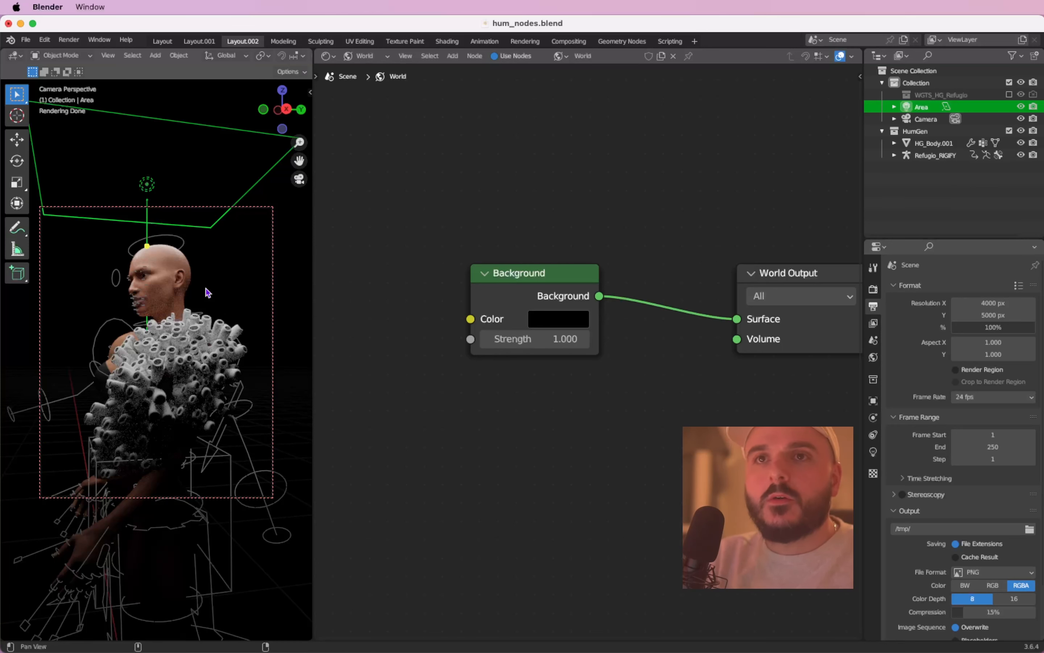
pyautogui.hotkey('shift', 'alt', 'z')
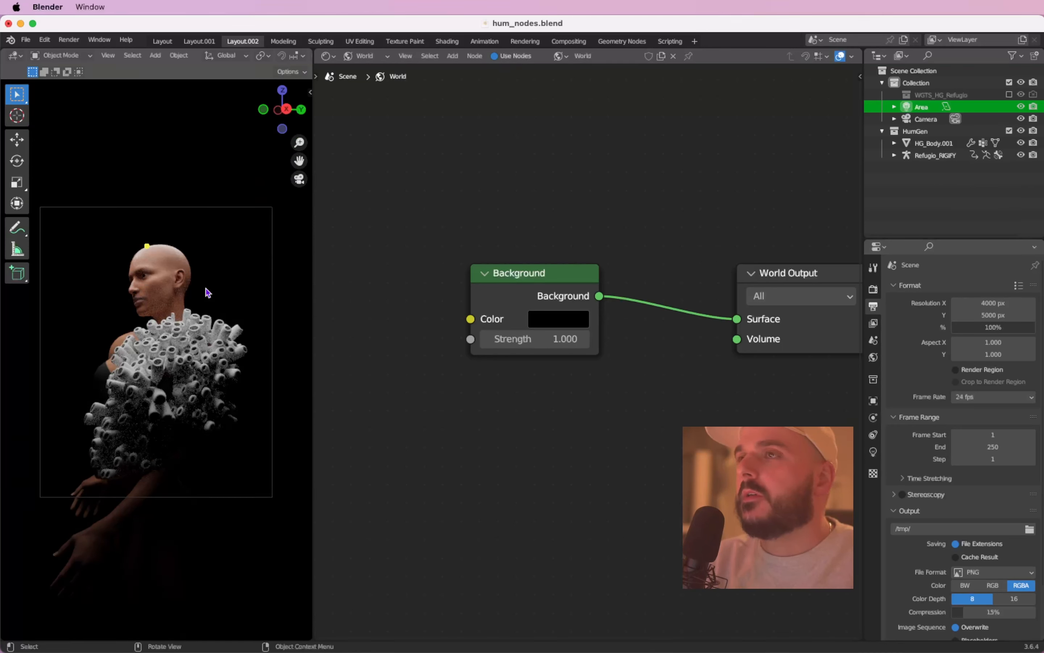
# Select the tube-covered HG_Body.001 mesh and remove all its material slots, from .Human through .HG_Hair_Face.
pyautogui.click(152, 304)
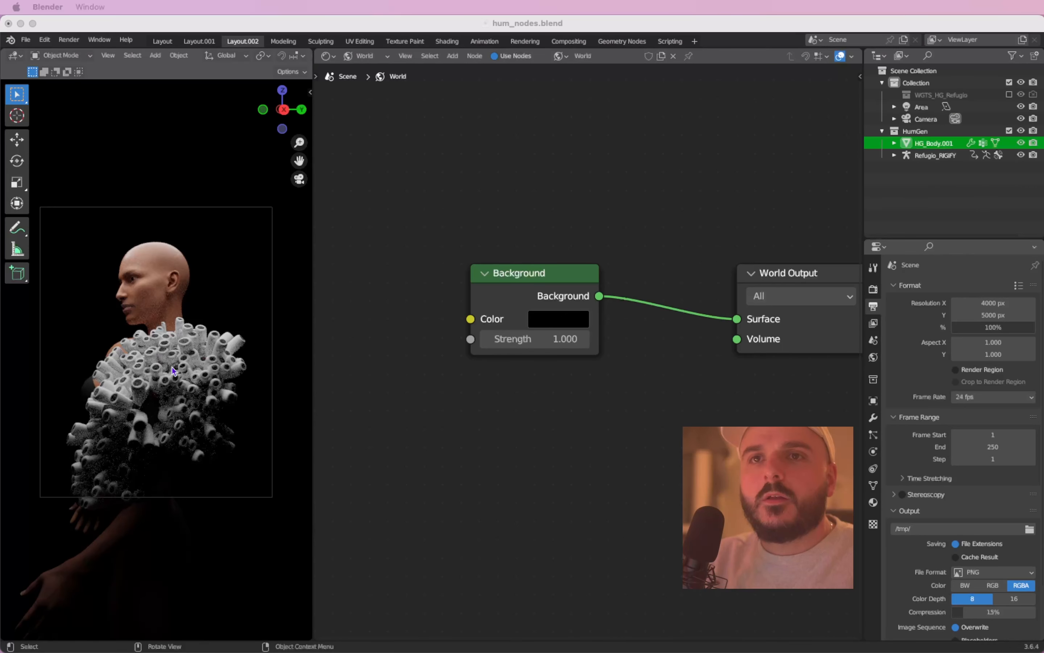
pyautogui.click(172, 368)
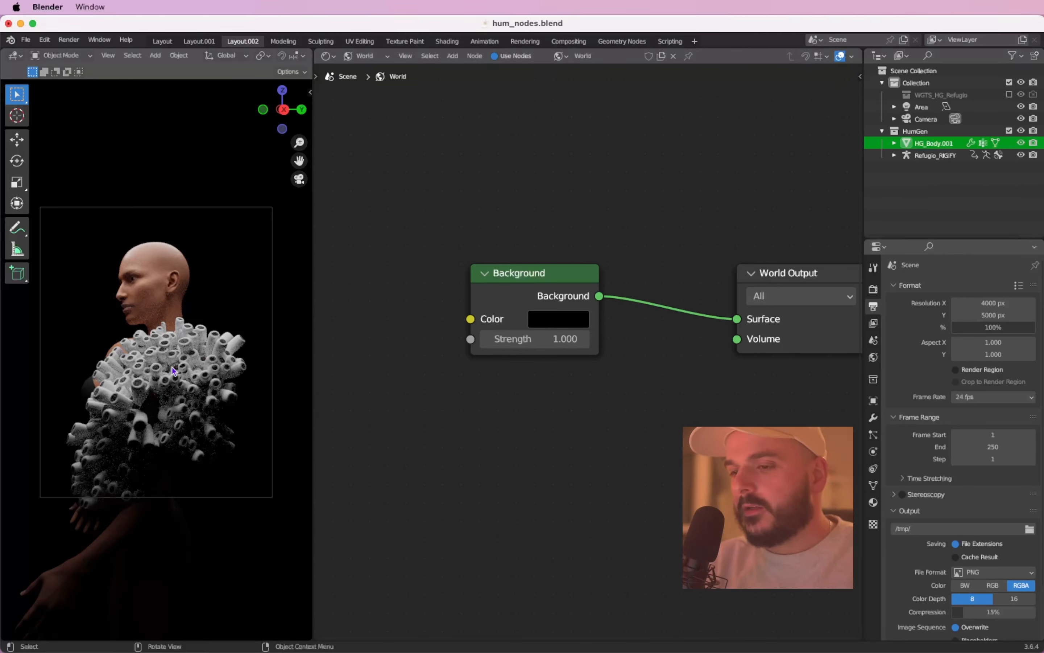
pyautogui.click(873, 503)
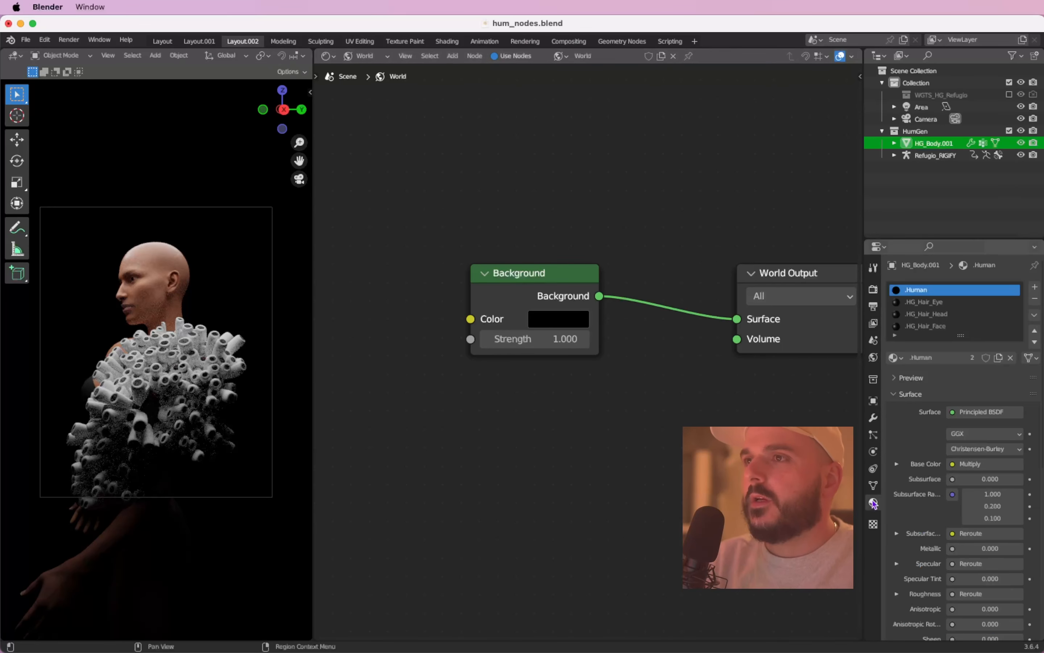
pyautogui.click(1035, 300)
pyautogui.click(1035, 299)
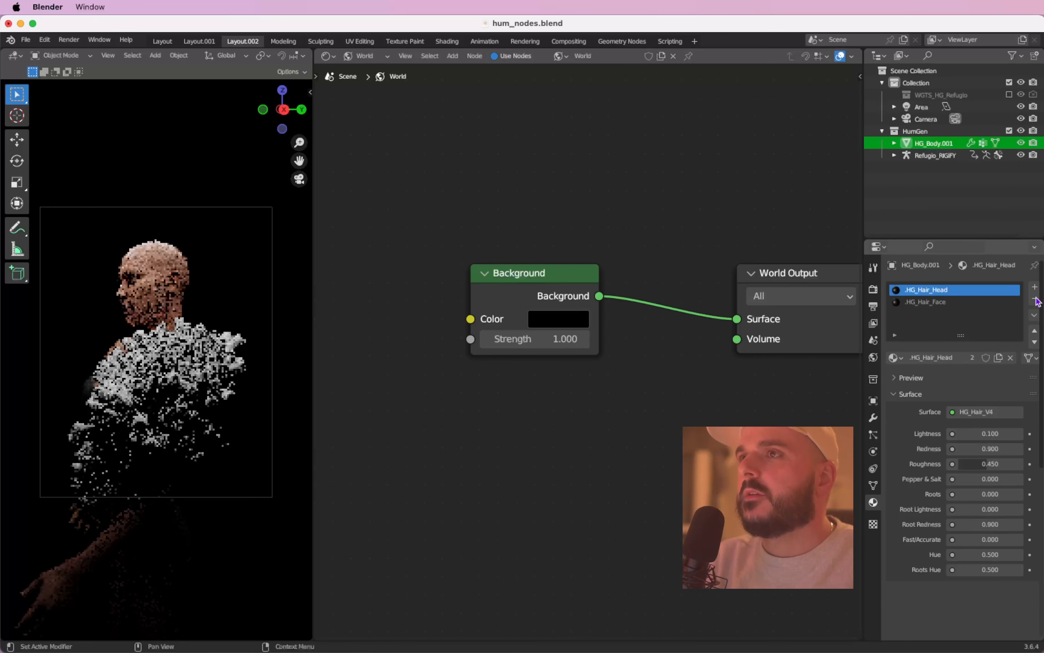
pyautogui.click(1036, 299)
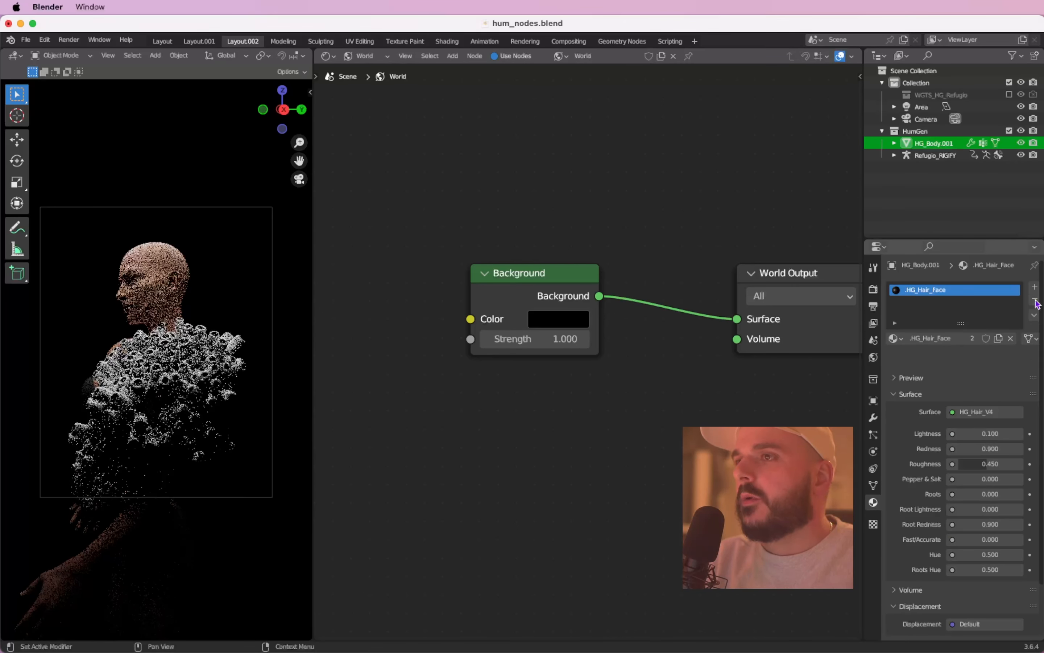
pyautogui.click(1036, 299)
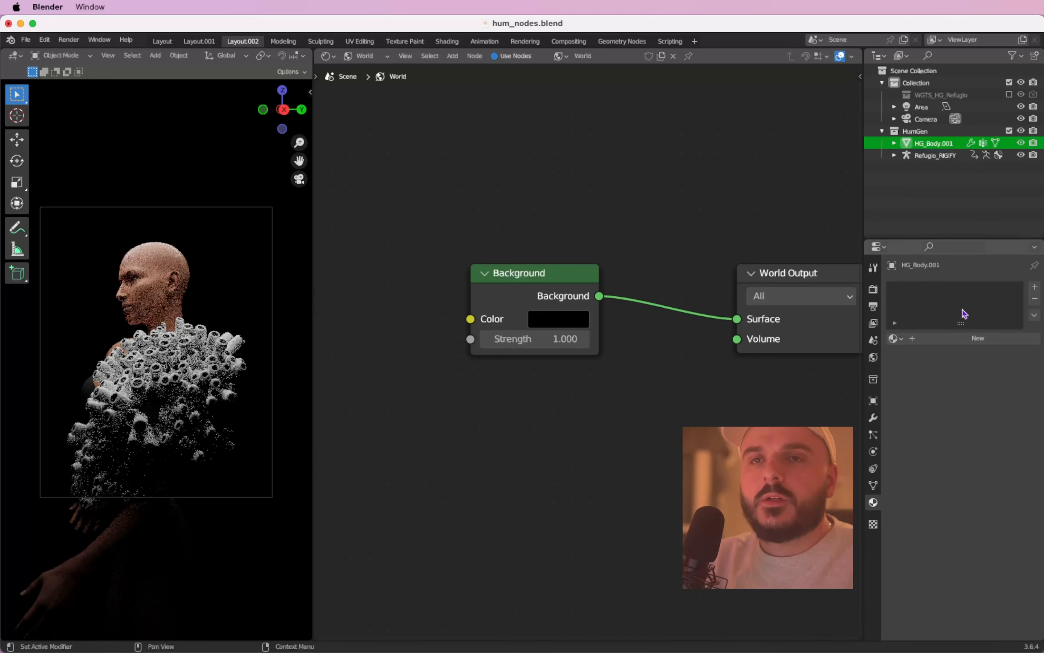
# Create a new material on HG_Body.001 with Metallic 1.0 and Roughness 0.3, and save the file.
pyautogui.click(964, 341)
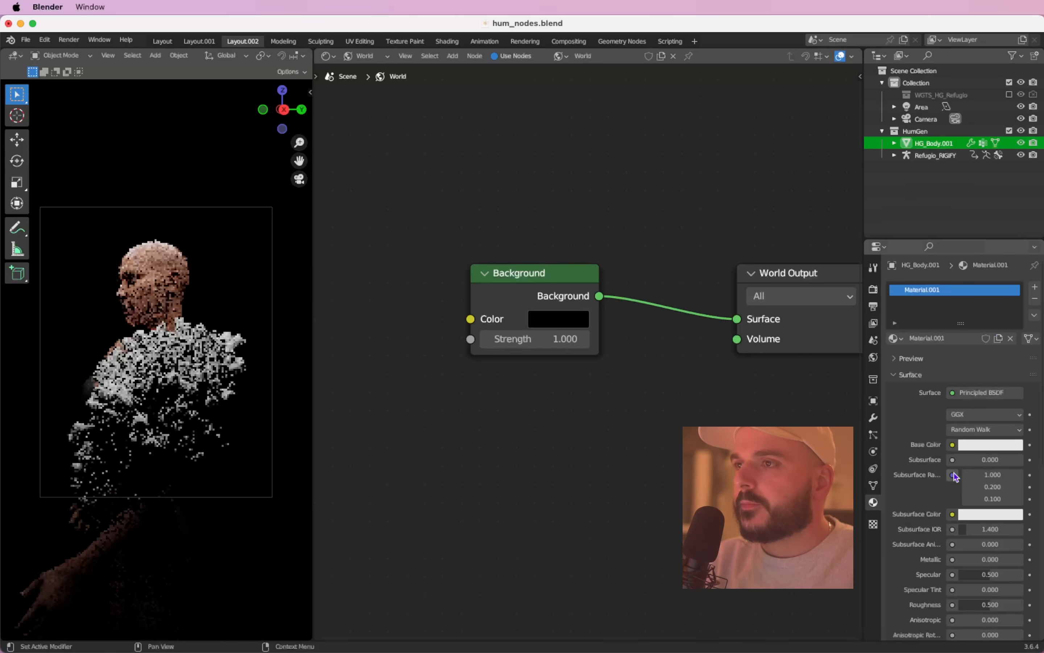
pyautogui.scroll(-2, 978, 503)
pyautogui.scroll(-1, 979, 503)
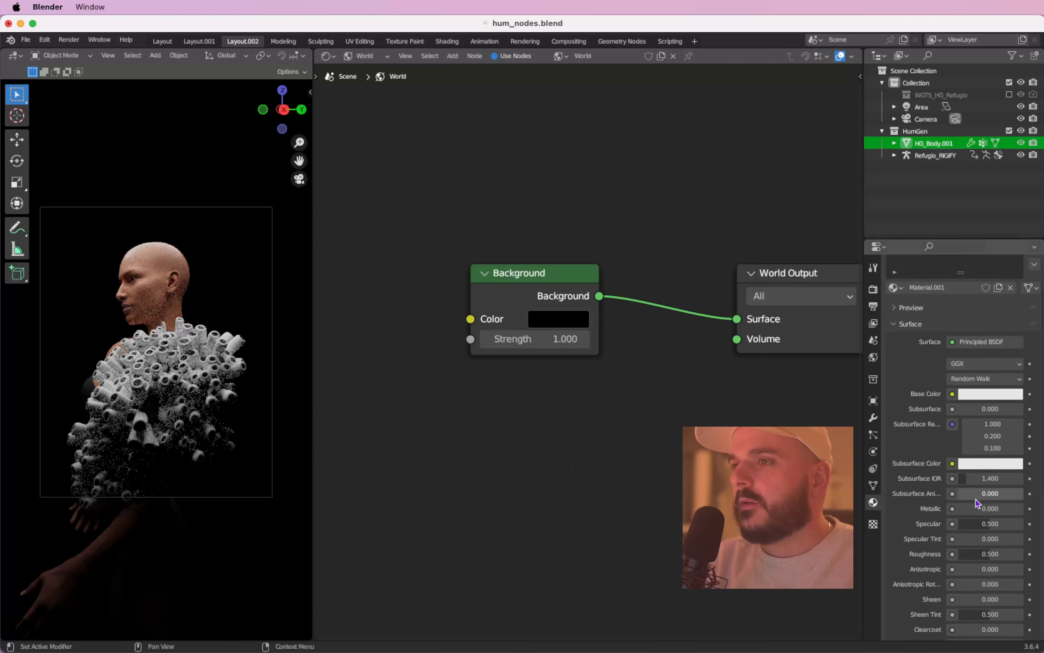
pyautogui.moveTo(972, 510); pyautogui.dragTo(1036, 510)
pyautogui.click(977, 554)
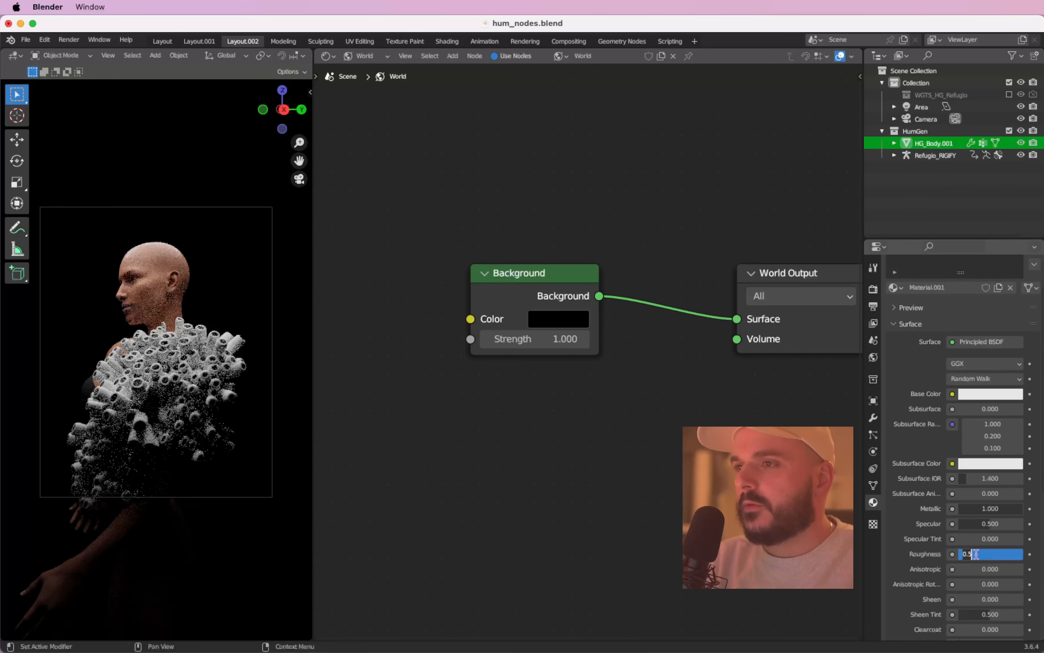
pyautogui.write('.3')
pyautogui.press('Return')
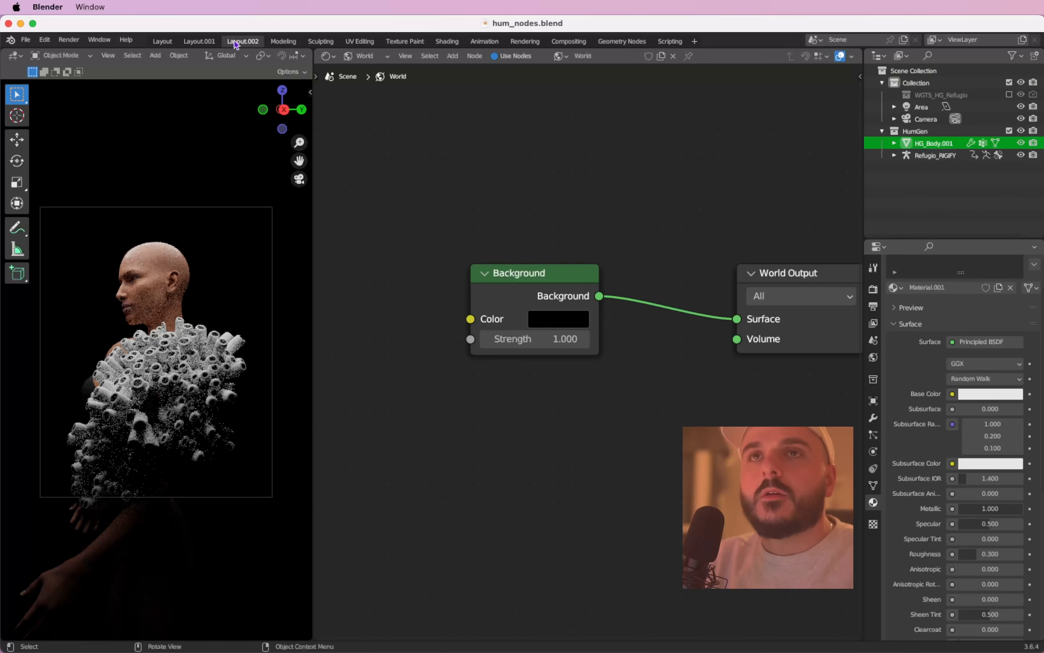
pyautogui.press('super+s')
# Assign Material.001 to the Set Material node in the tube mesh's geometry nodes and save the file.
pyautogui.click(163, 41)
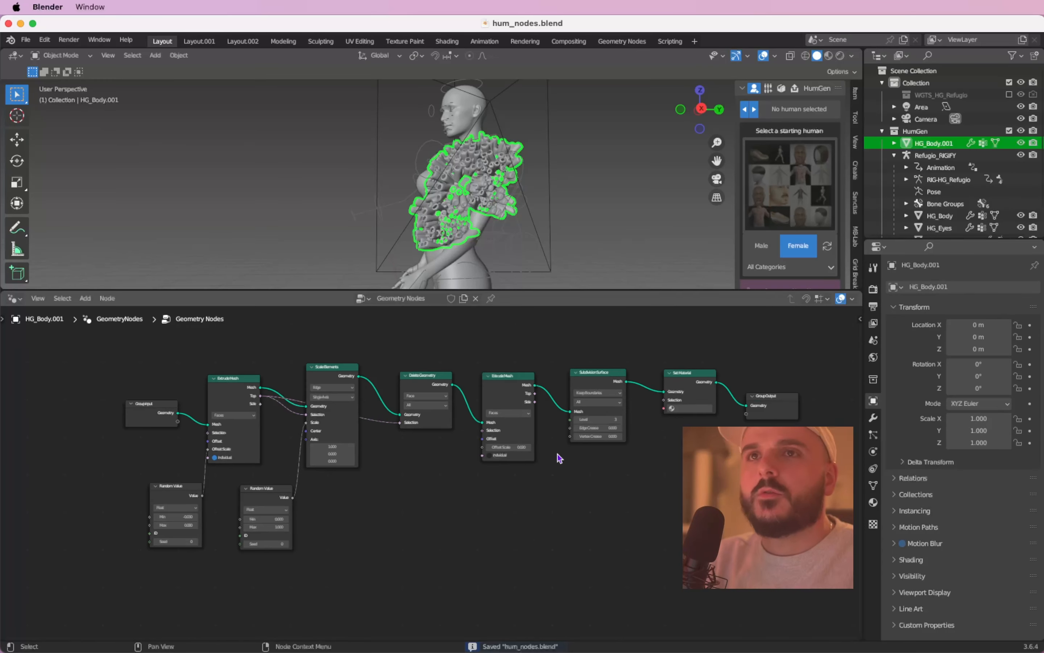
pyautogui.scroll(3, 559, 458)
pyautogui.scroll(4, 559, 457)
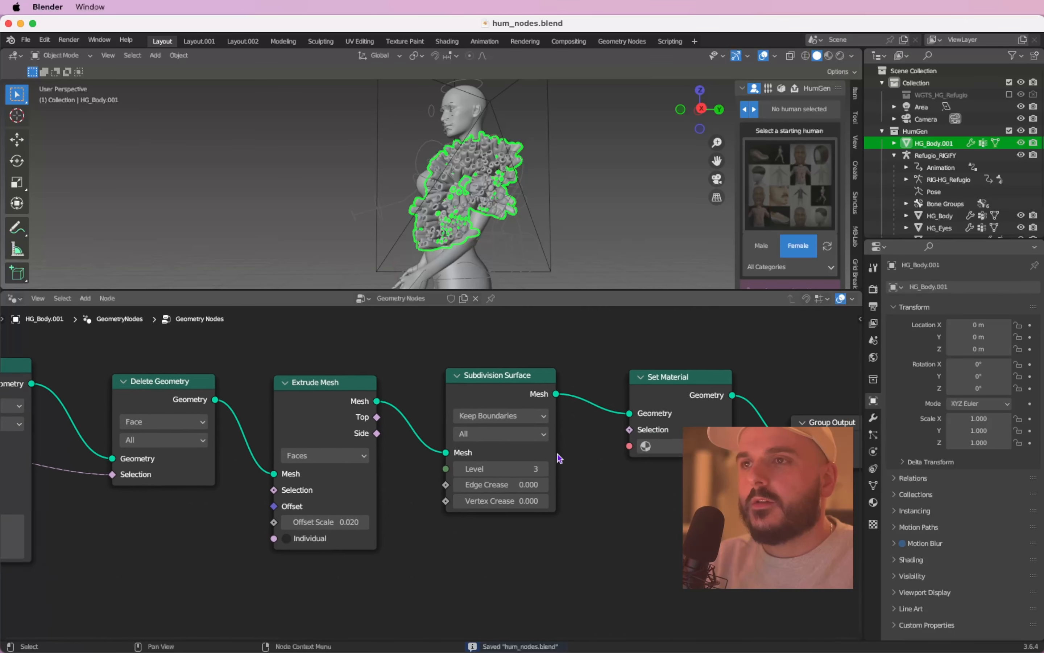
pyautogui.click(613, 464)
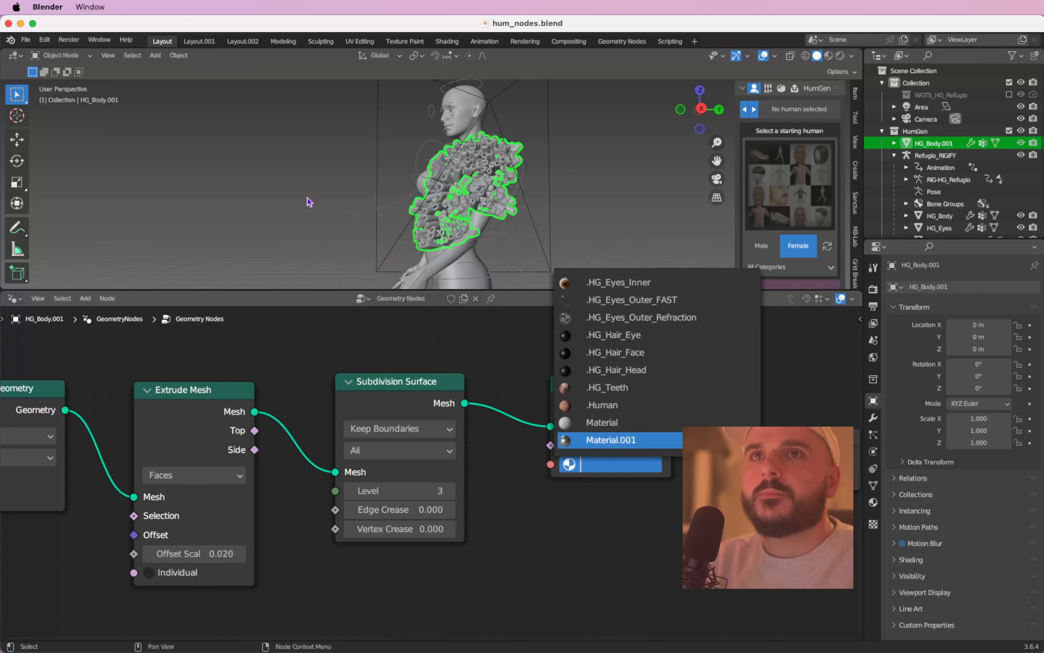
pyautogui.press('super+s')
# Back in the Layout.001 workspace, release the camera lock and examine the metallic tubes from several angles, comparing them with the reference images in Figma.
pyautogui.click(199, 41)
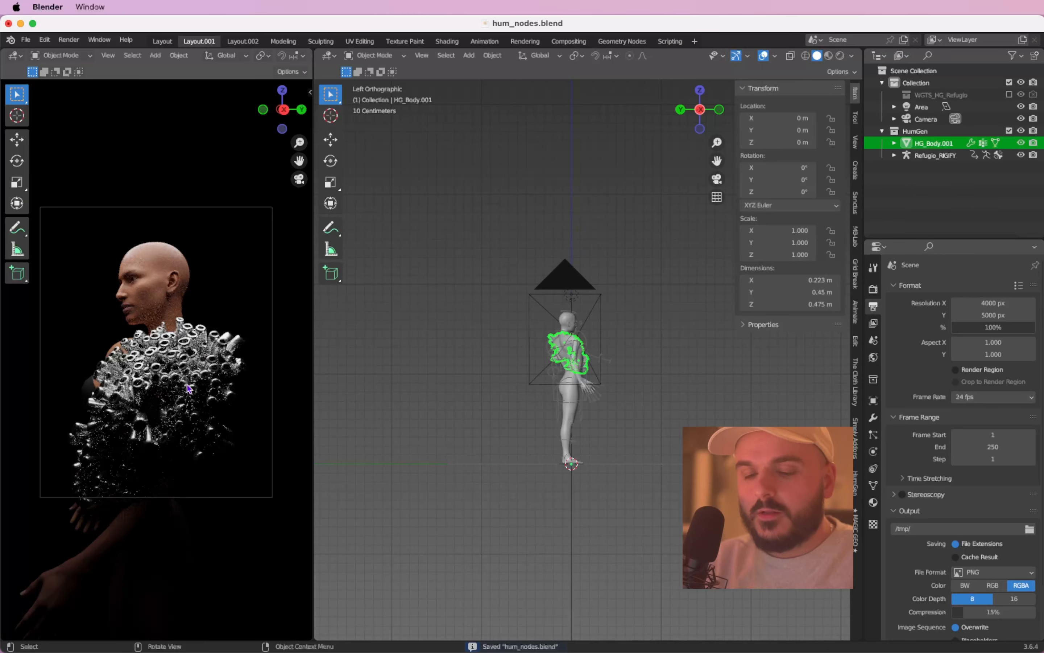
pyautogui.press('q')
pyautogui.click(187, 384)
pyautogui.moveTo(166, 372)
pyautogui.mouseDown(button='middle')
pyautogui.moveTo(181, 385)
pyautogui.moveTo(167, 371)
pyautogui.mouseUp(button='middle')
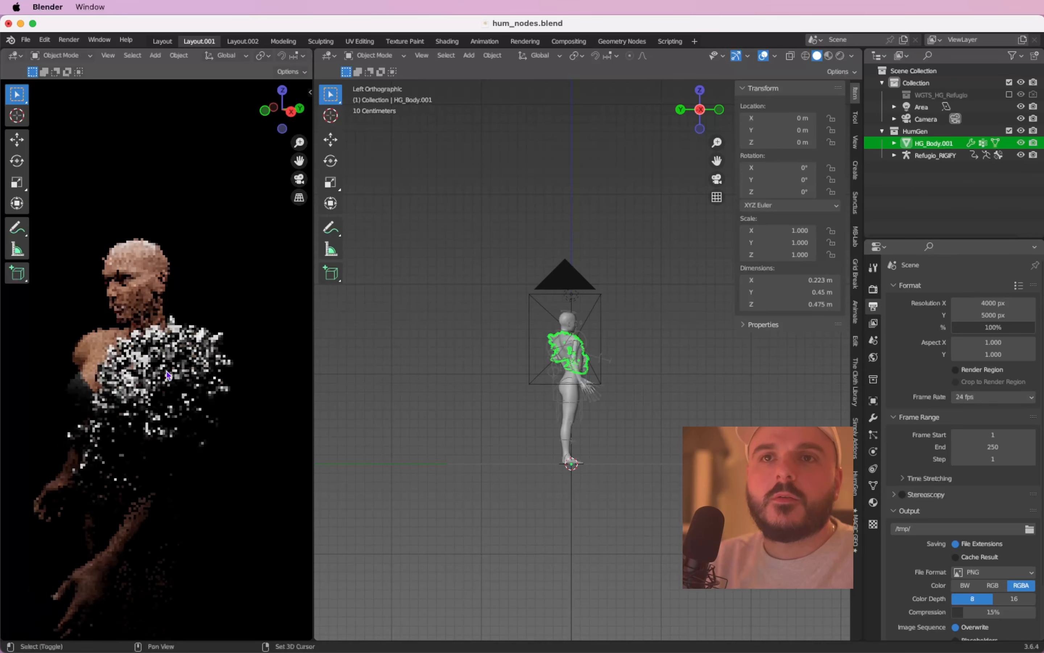
pyautogui.keyDown('shift'); pyautogui.hscroll(-3, 168, 372); pyautogui.keyUp('shift')
pyautogui.hscroll(5, 167, 373)
pyautogui.keyDown('shift'); pyautogui.hscroll(3, 167, 372); pyautogui.keyUp('shift')
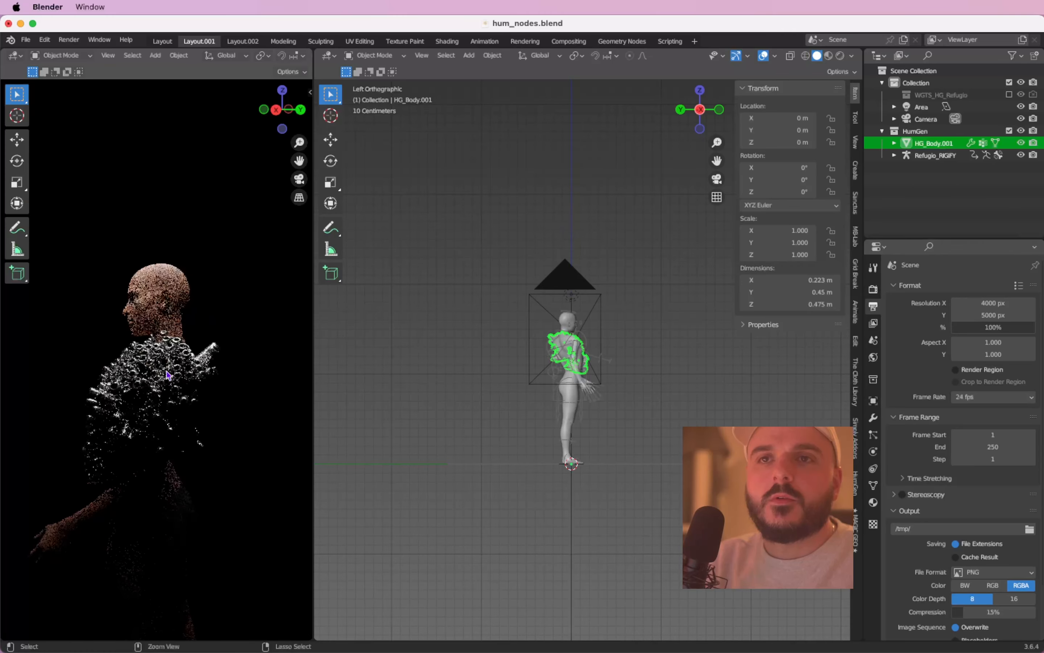
pyautogui.keyDown('ctrl'); pyautogui.scroll(2, 167, 372); pyautogui.keyUp('ctrl')
pyautogui.hscroll(-5, 167, 372)
pyautogui.keyDown('shift'); pyautogui.hscroll(3, 167, 372); pyautogui.keyUp('shift')
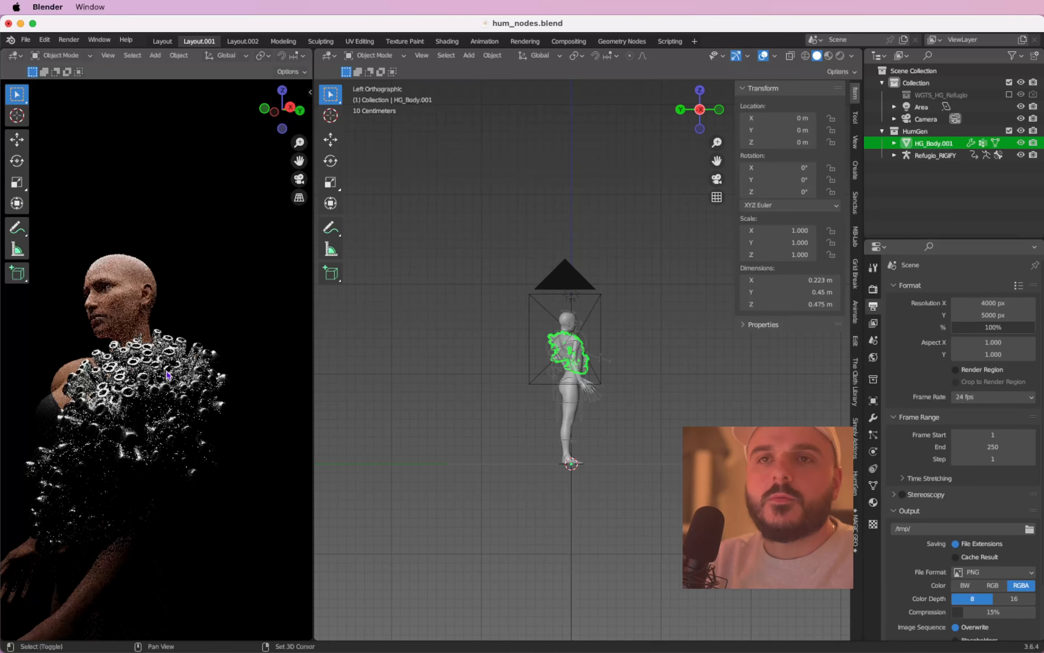
pyautogui.hscroll(3, 167, 372)
pyautogui.hscroll(-6, 168, 372)
pyautogui.hscroll(7, 168, 372)
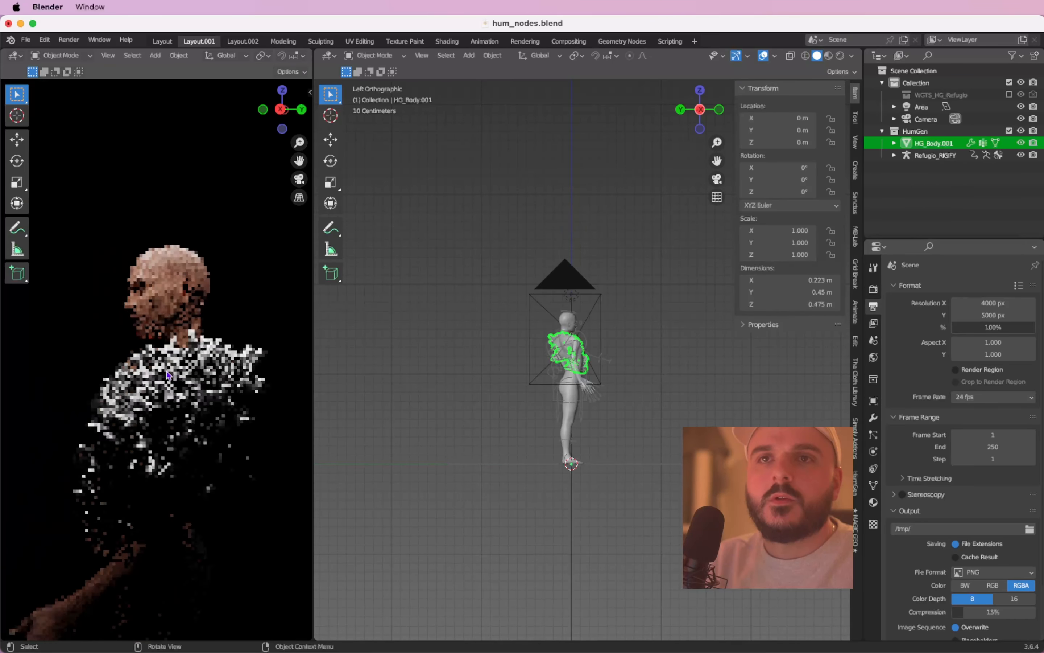
pyautogui.press('super+Tab')
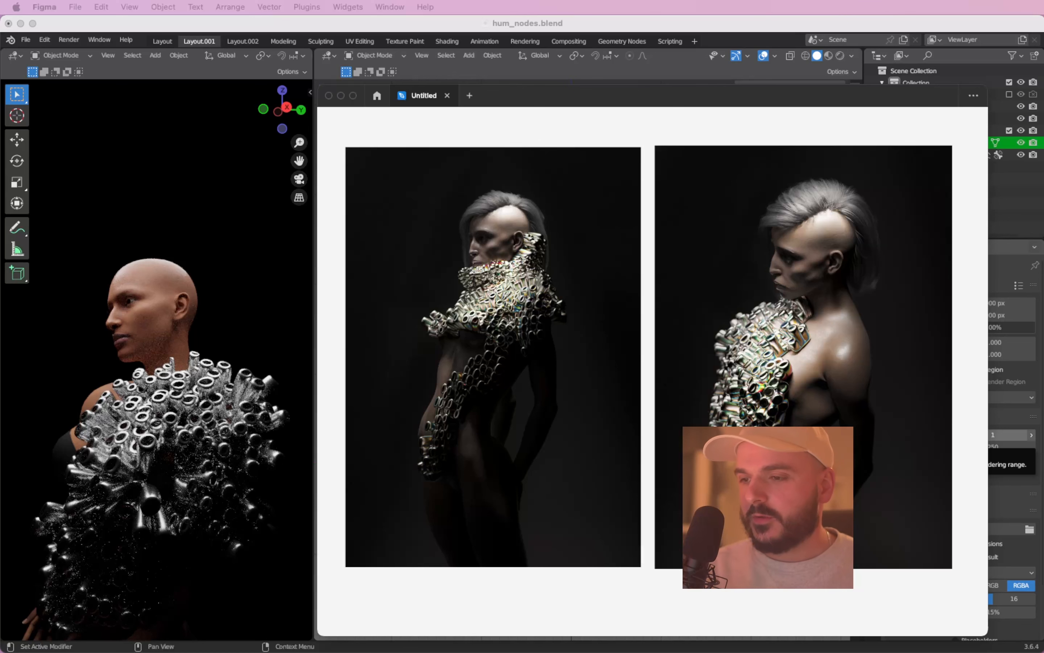